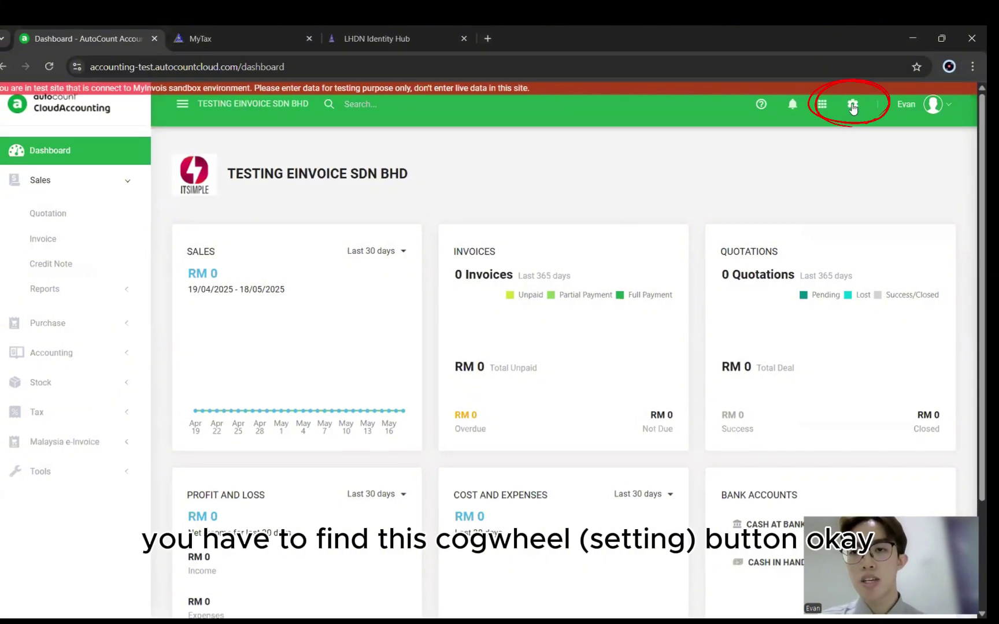
Enable e-Invoice from 01/01/2025 and allow consolidated e-Invoice in the e-Invoicing settings
{"action": "left_click", "coordinate": [853, 105]}
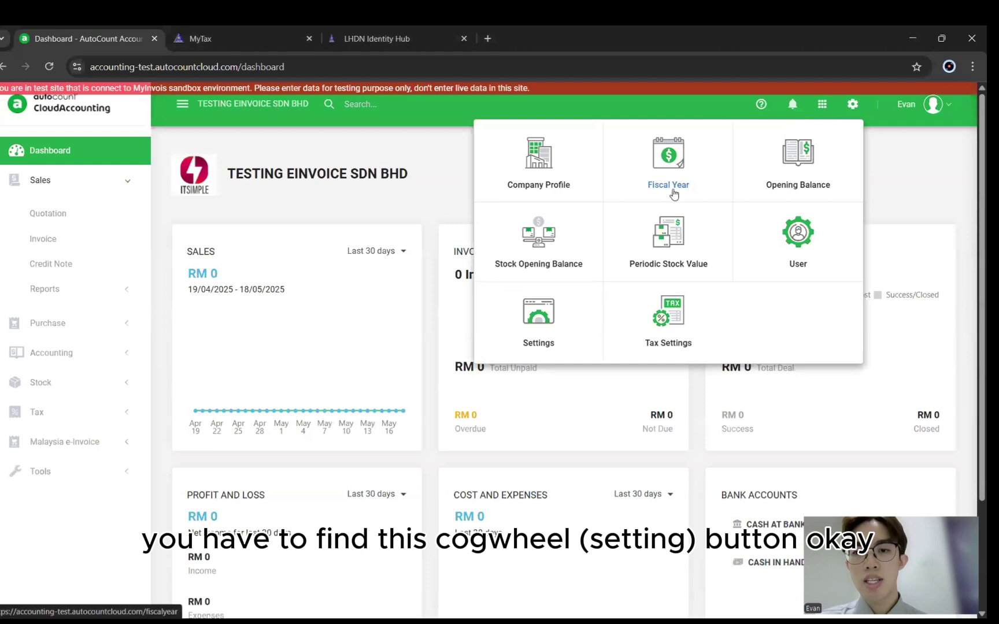
{"action": "left_click", "coordinate": [562, 319]}
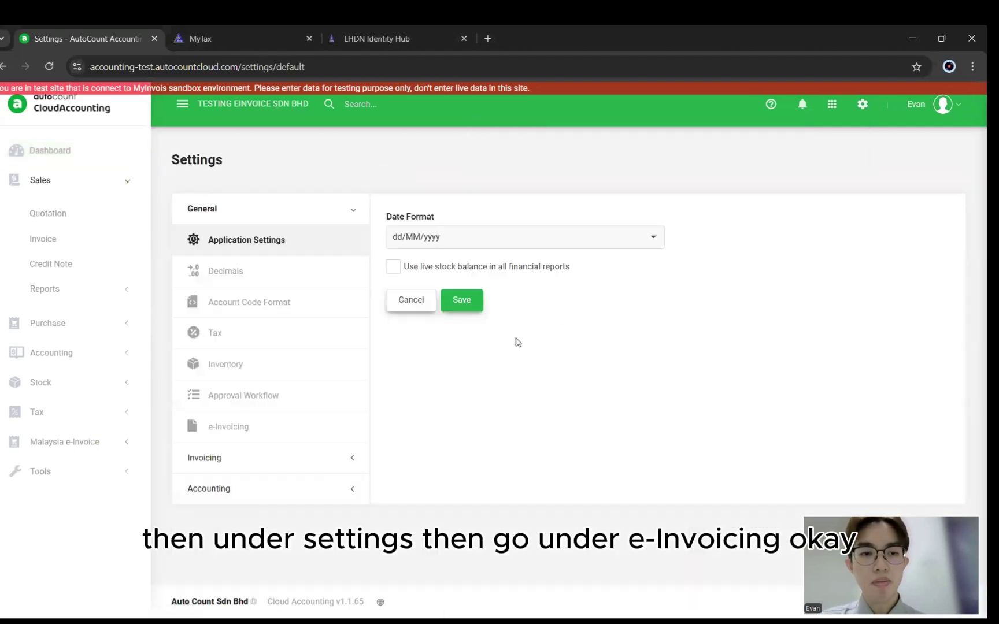
{"action": "left_click", "coordinate": [301, 428]}
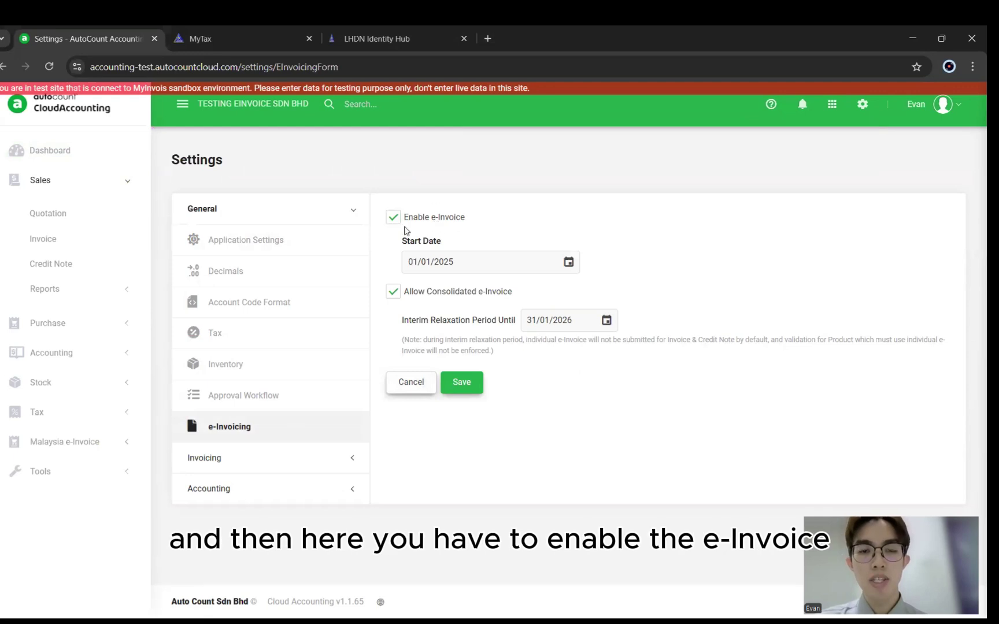
{"action": "left_click", "coordinate": [429, 246]}
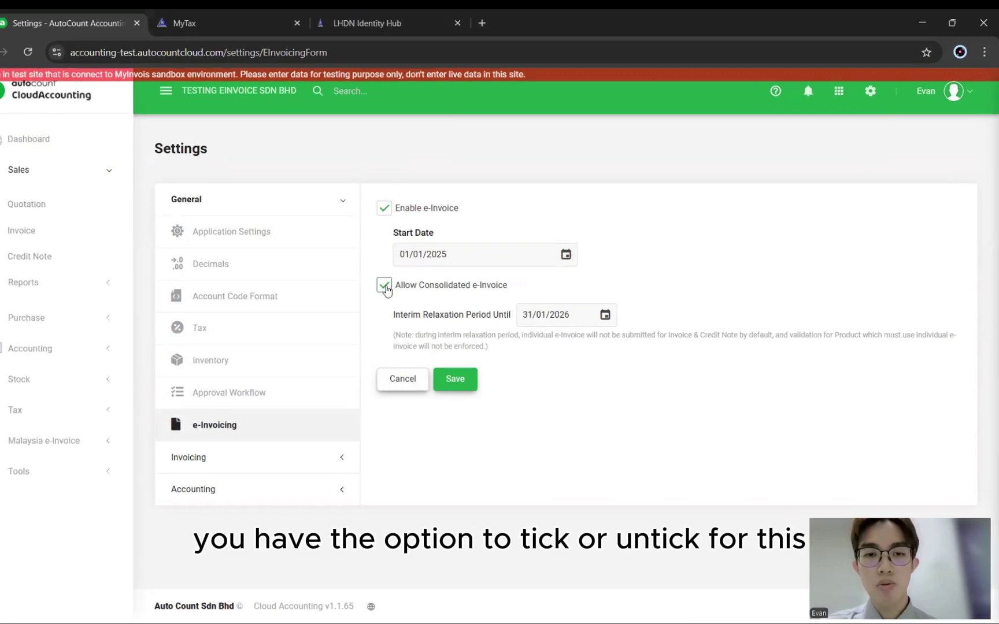
{"action": "left_click", "coordinate": [384, 286]}
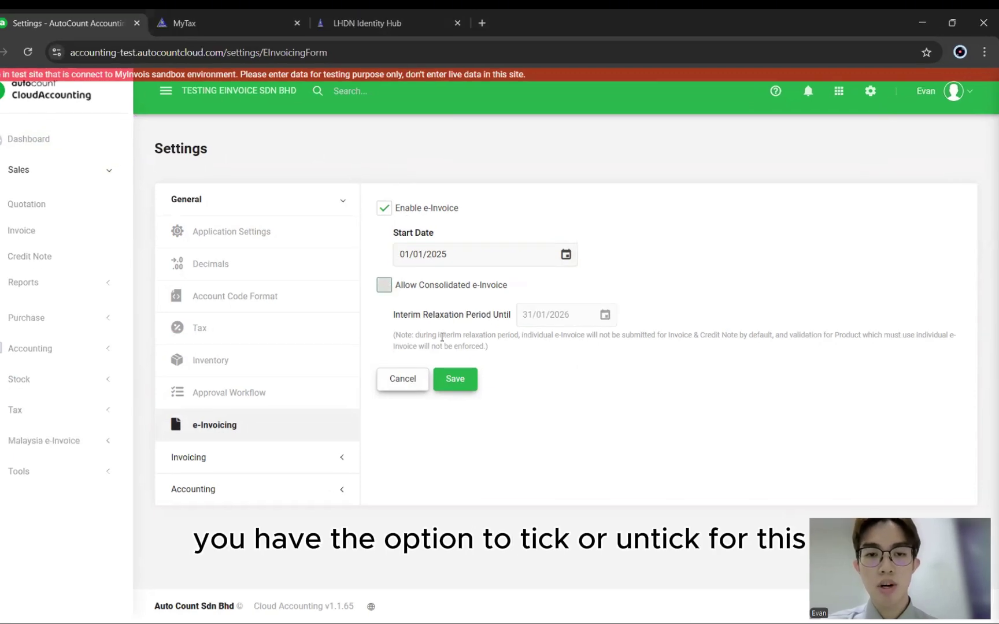
{"action": "left_click", "coordinate": [385, 289]}
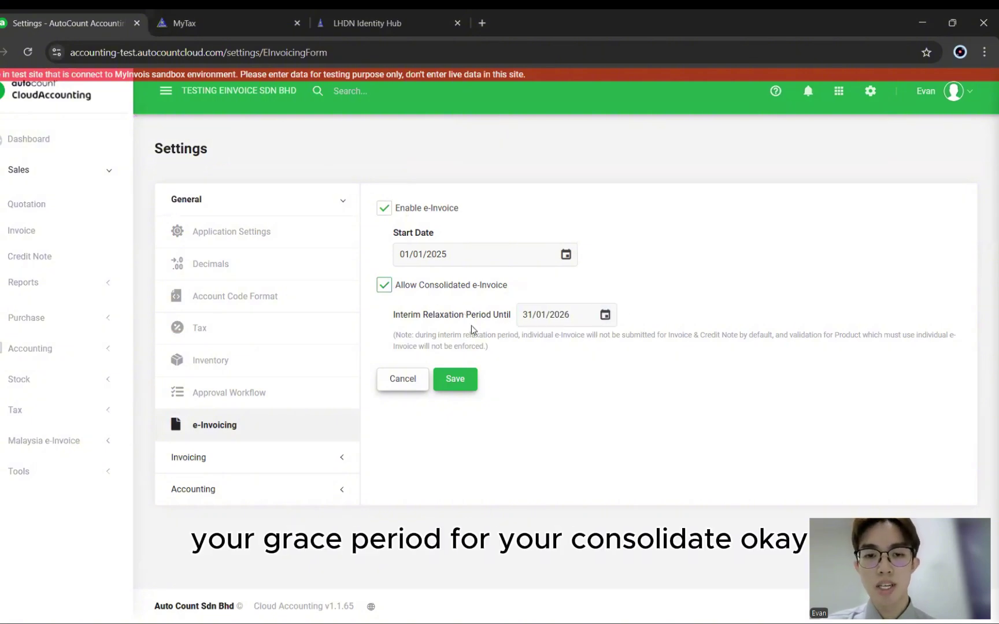
Save the e-Invoicing settings and review approval for Invoice, Credit Note and Self-Billed Document
{"action": "left_click", "coordinate": [462, 381]}
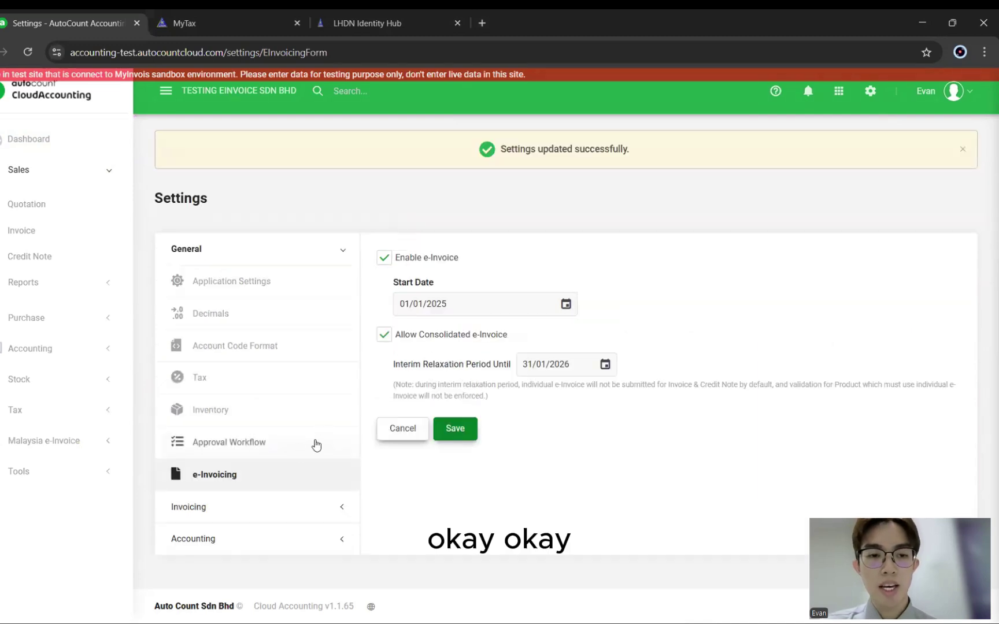
{"action": "left_click", "coordinate": [285, 447]}
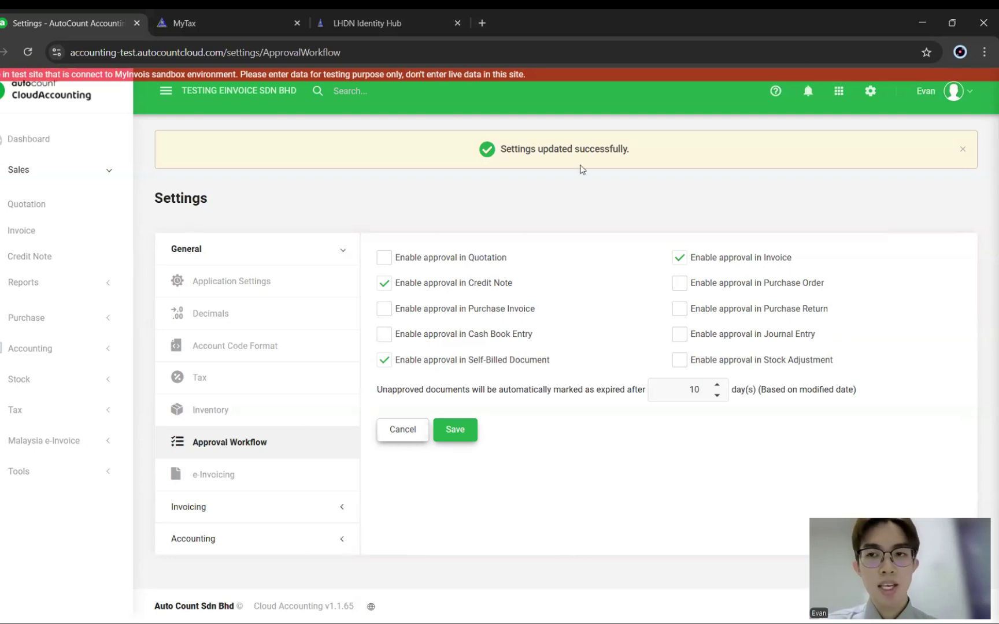
{"action": "left_click", "coordinate": [870, 92]}
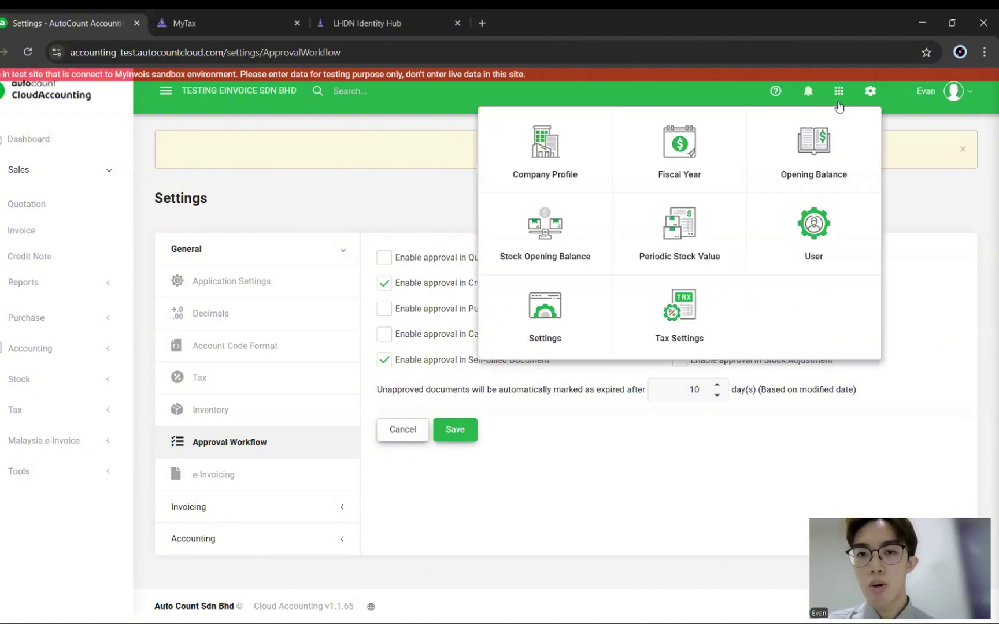
Make the Company Profile's company info editable and list its tax entities
{"action": "left_click", "coordinate": [606, 168]}
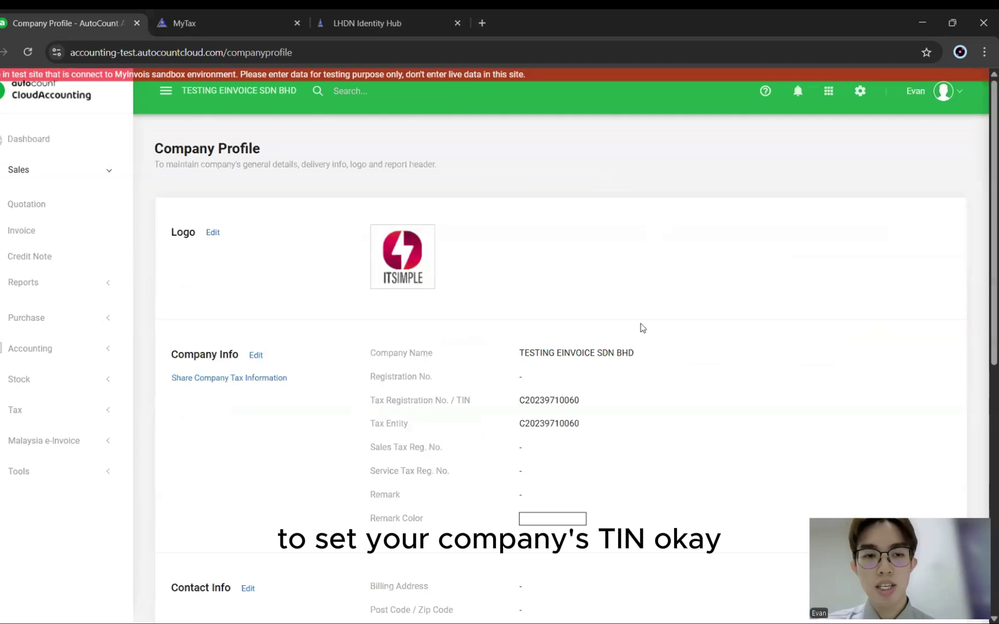
{"action": "left_click", "coordinate": [256, 357]}
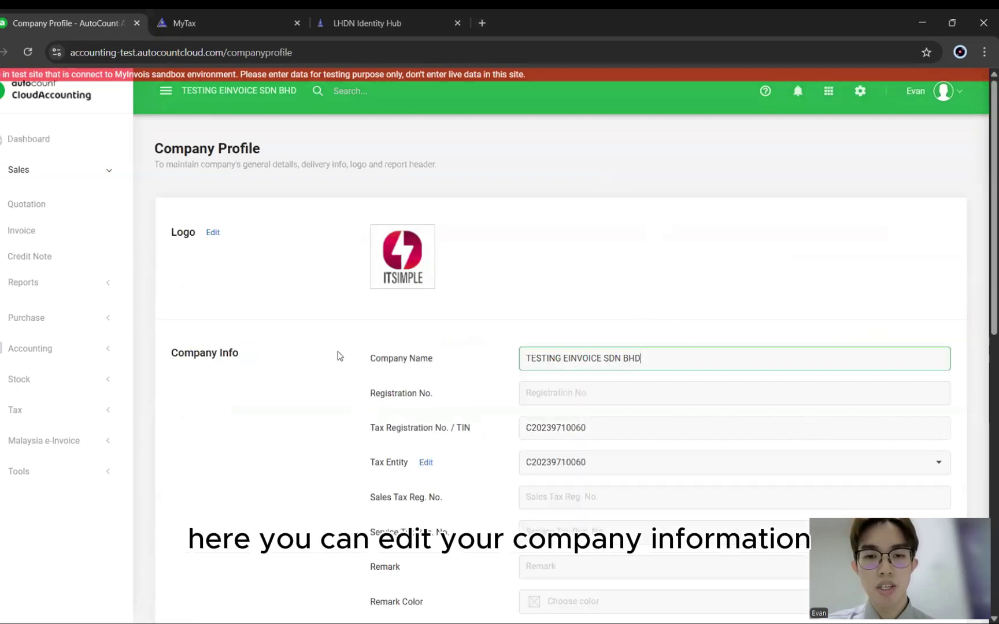
{"action": "scroll", "coordinate": [669, 361], "scroll_direction": "down", "scroll_amount": 3}
{"action": "left_click", "coordinate": [786, 261]}
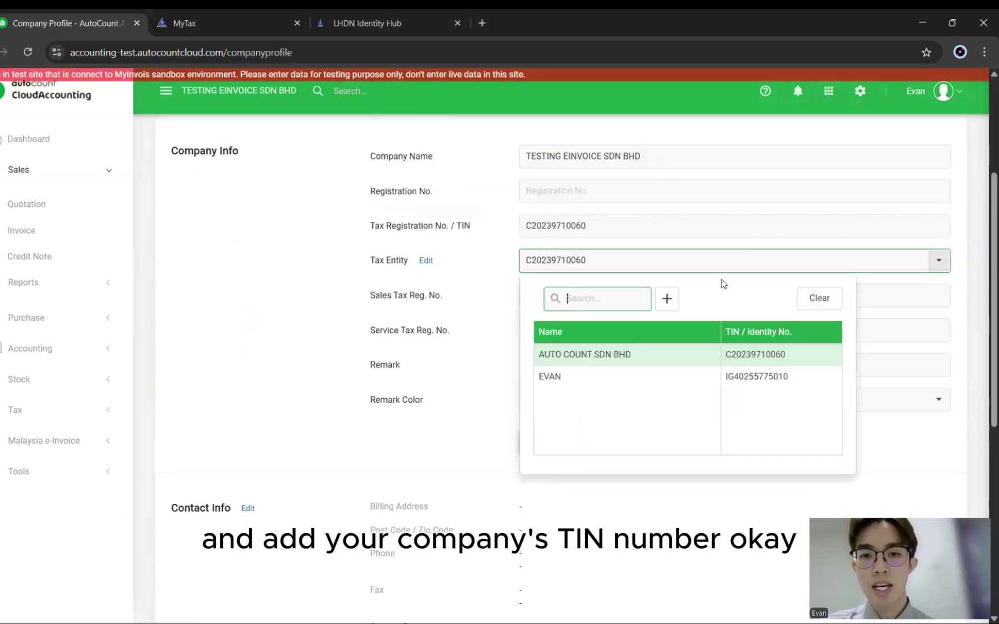
Start a new tax entity, look over its name and TIN, then discard it
{"action": "left_click", "coordinate": [668, 300]}
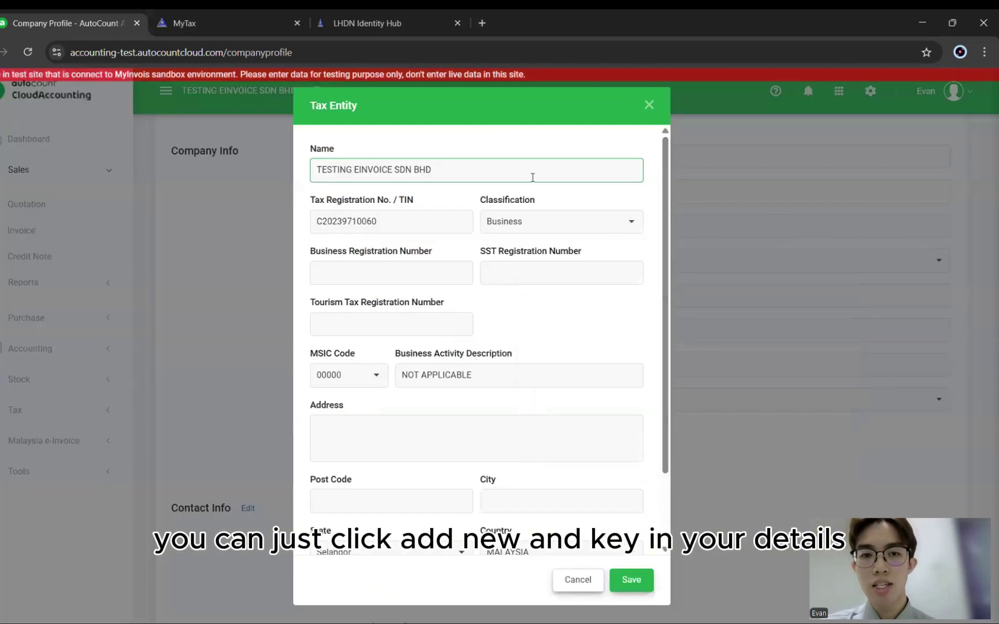
{"action": "left_click_drag", "start_coordinate": [532, 177], "coordinate": [250, 189]}
{"action": "double_click", "coordinate": [347, 222]}
{"action": "left_click", "coordinate": [578, 328]}
{"action": "scroll", "coordinate": [548, 312], "scroll_direction": "down", "scroll_amount": 2}
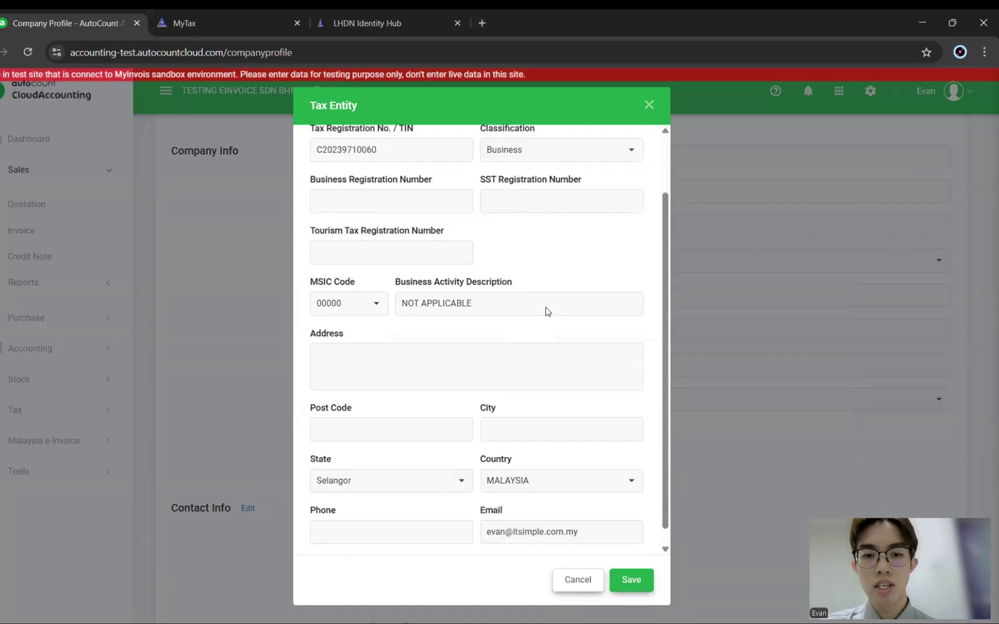
{"action": "scroll", "coordinate": [547, 312], "scroll_direction": "down", "scroll_amount": 1}
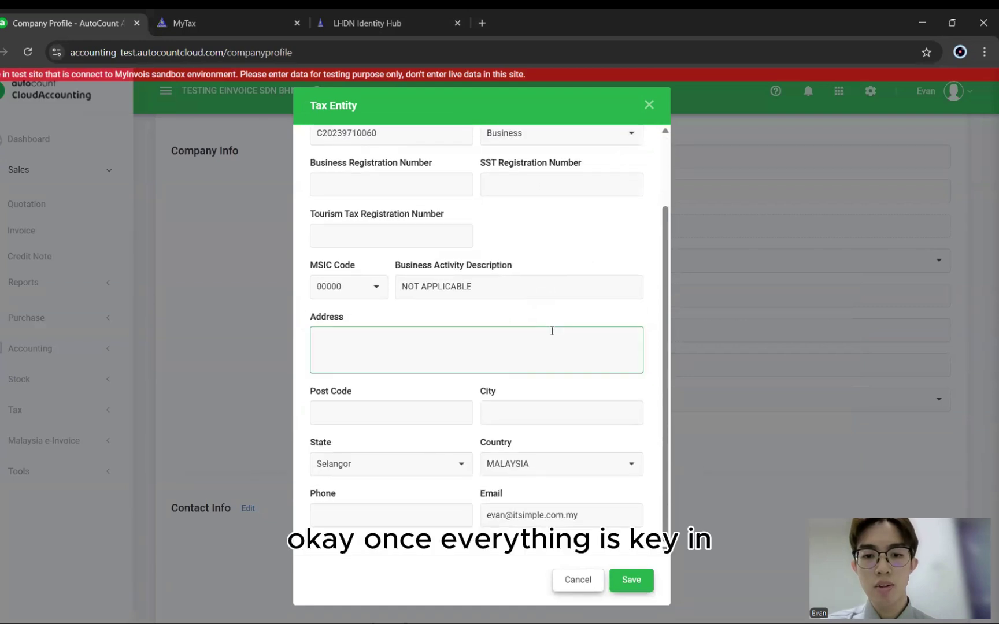
{"action": "left_click", "coordinate": [565, 581]}
Set the company's tax entity to AUTO COUNT SDN BHD
{"action": "left_click", "coordinate": [598, 259]}
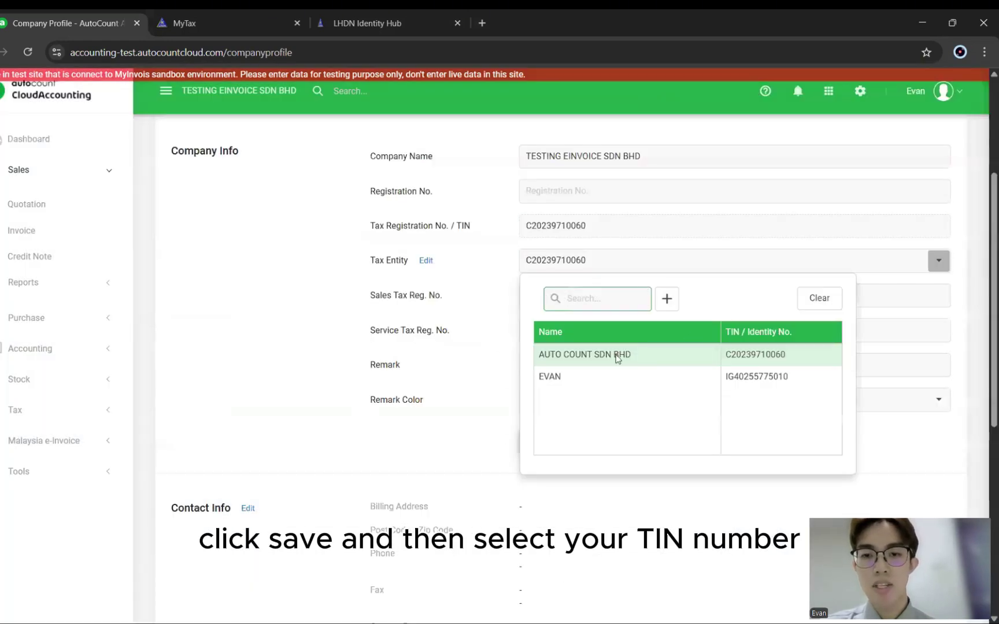
{"action": "left_click", "coordinate": [452, 370]}
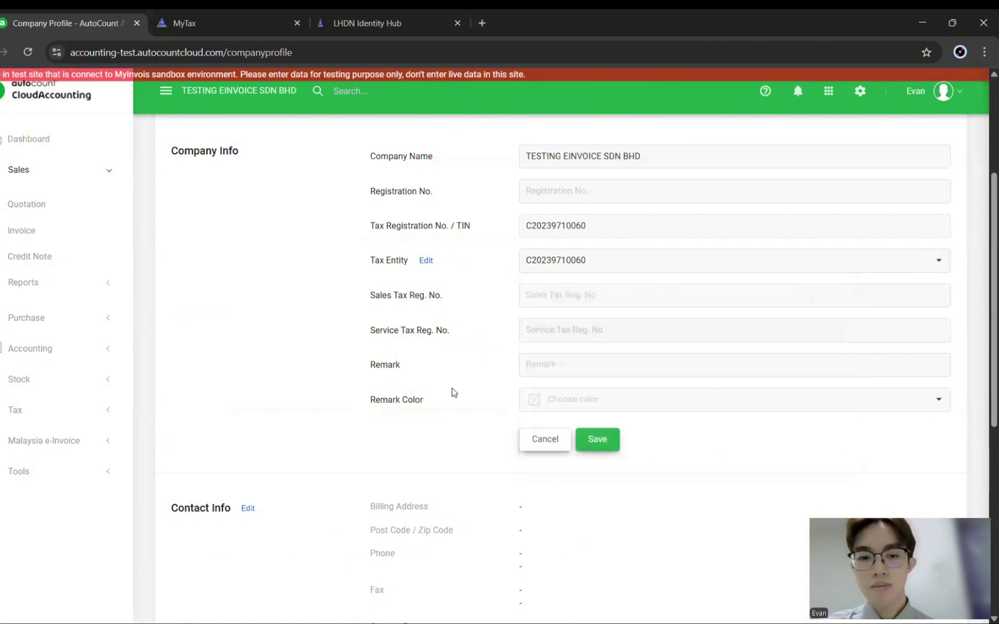
{"action": "scroll", "coordinate": [451, 382], "scroll_direction": "down", "scroll_amount": 3}
{"action": "scroll", "coordinate": [452, 391], "scroll_direction": "down", "scroll_amount": 2}
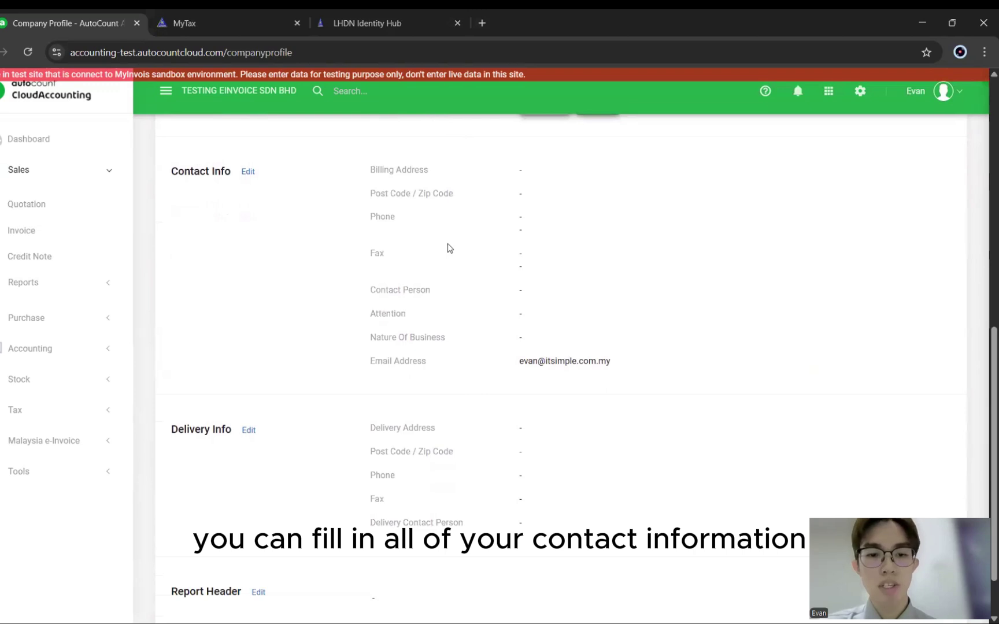
{"action": "scroll", "coordinate": [445, 327], "scroll_direction": "down", "scroll_amount": 1}
{"action": "scroll", "coordinate": [468, 328], "scroll_direction": "up", "scroll_amount": 2}
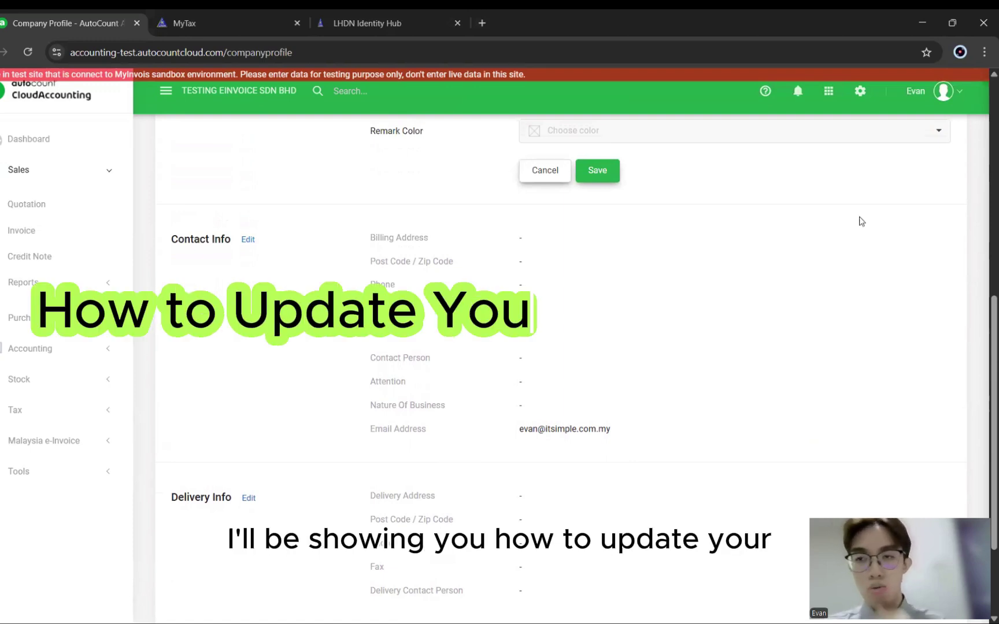
In Master Data > Tax Entity, start a new entity classified as Individual
{"action": "left_click", "coordinate": [828, 94]}
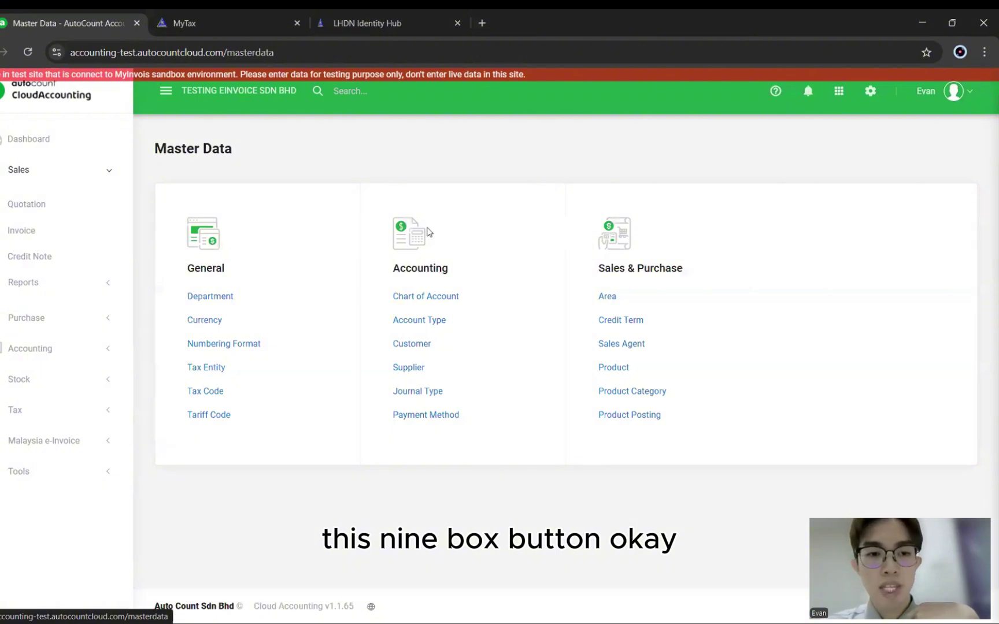
{"action": "left_click", "coordinate": [222, 370]}
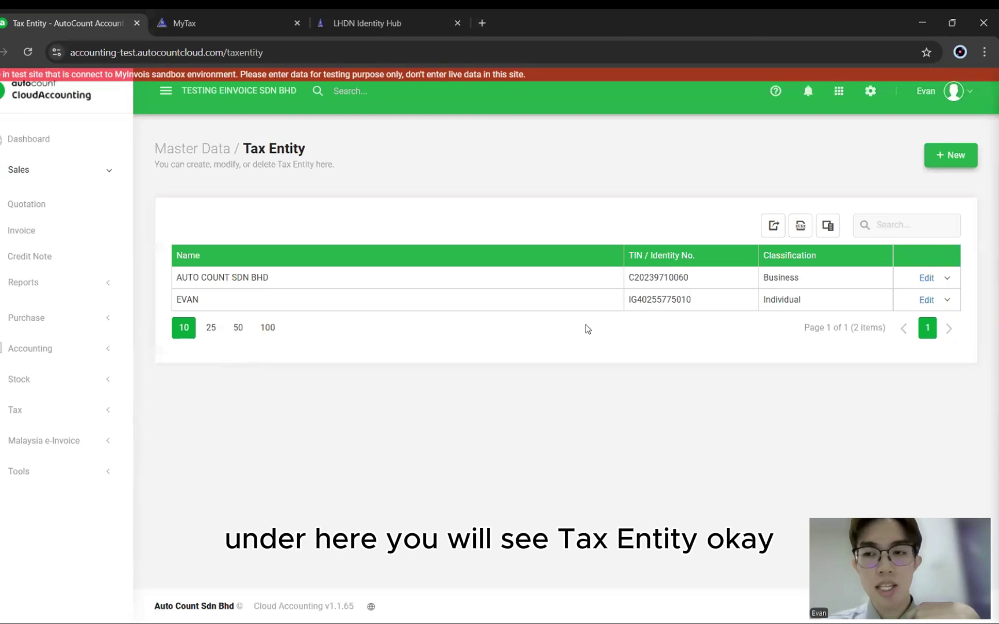
{"action": "left_click", "coordinate": [963, 162]}
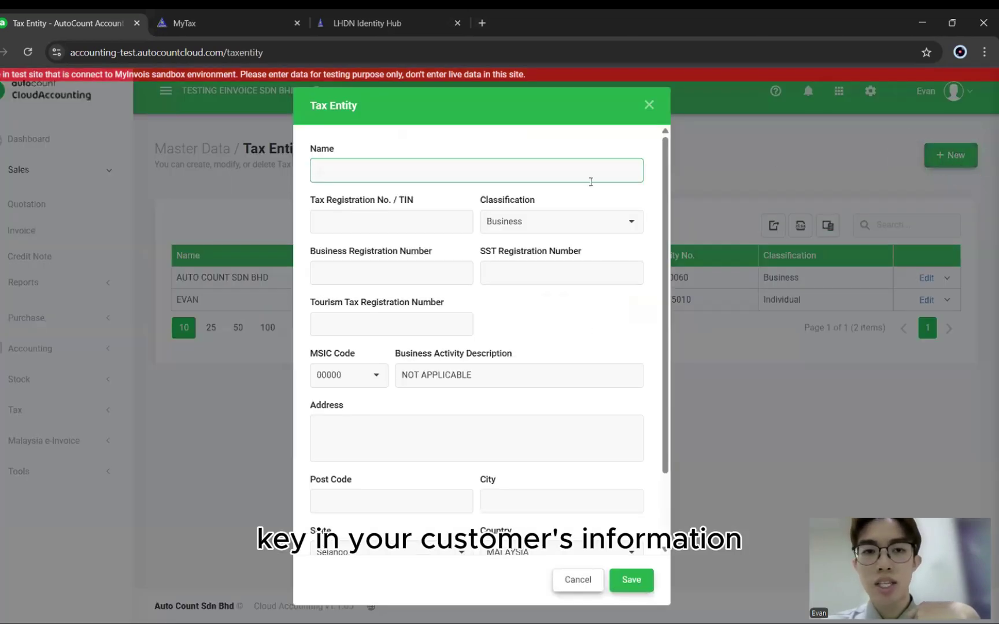
{"action": "left_click", "coordinate": [552, 225]}
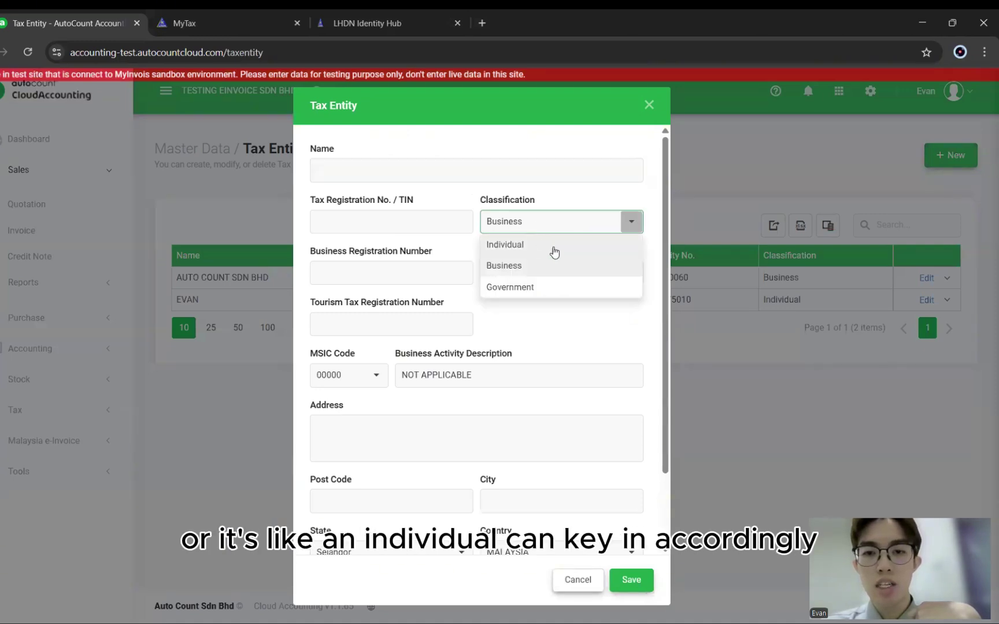
{"action": "left_click", "coordinate": [552, 244]}
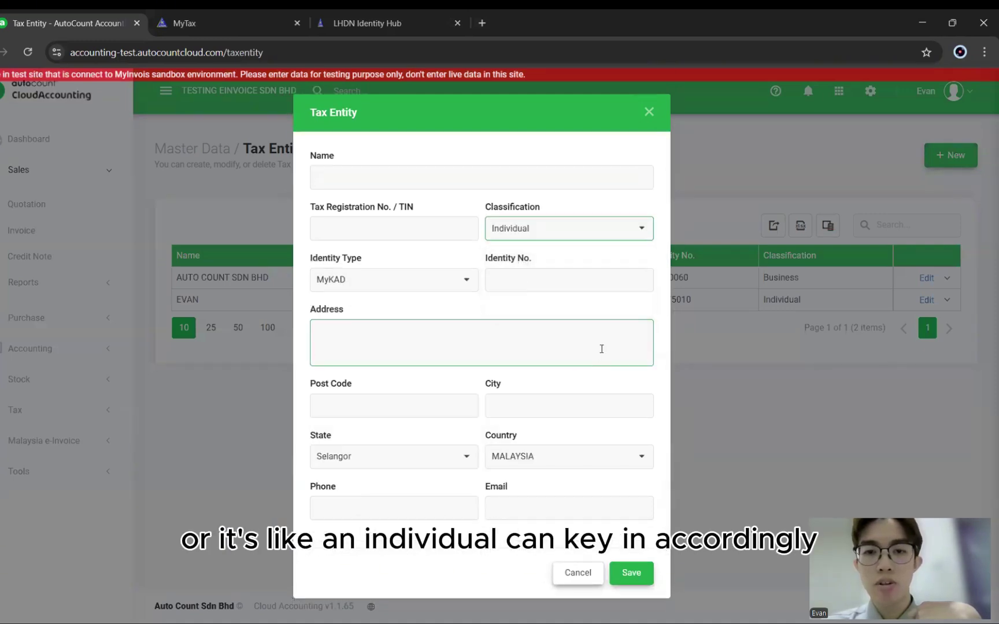
Close the unsaved tax entity without saving and go to the Import Tax Entity page
{"action": "left_click", "coordinate": [567, 229]}
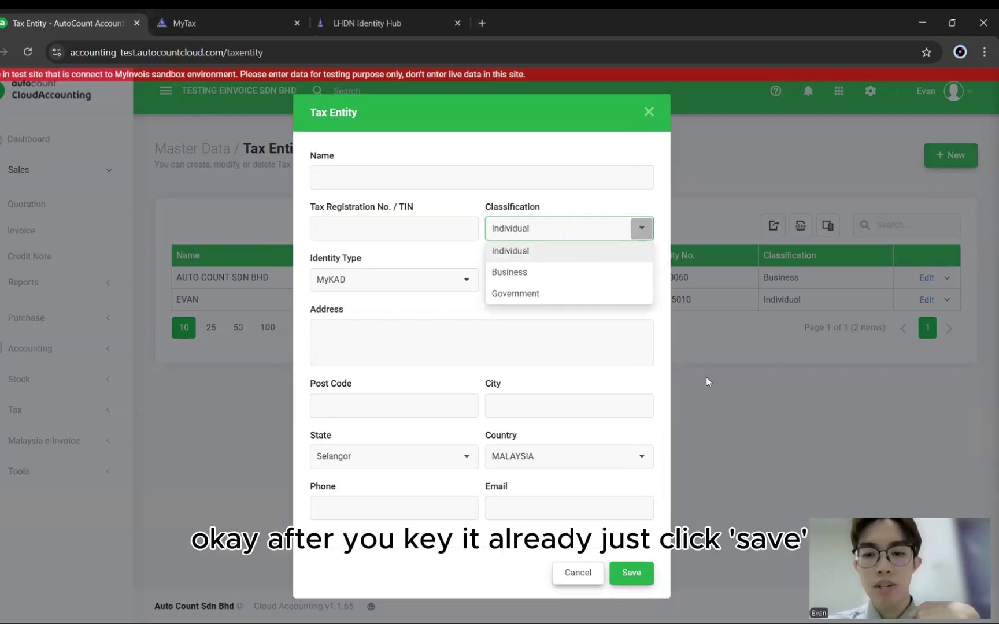
{"action": "left_click", "coordinate": [575, 572]}
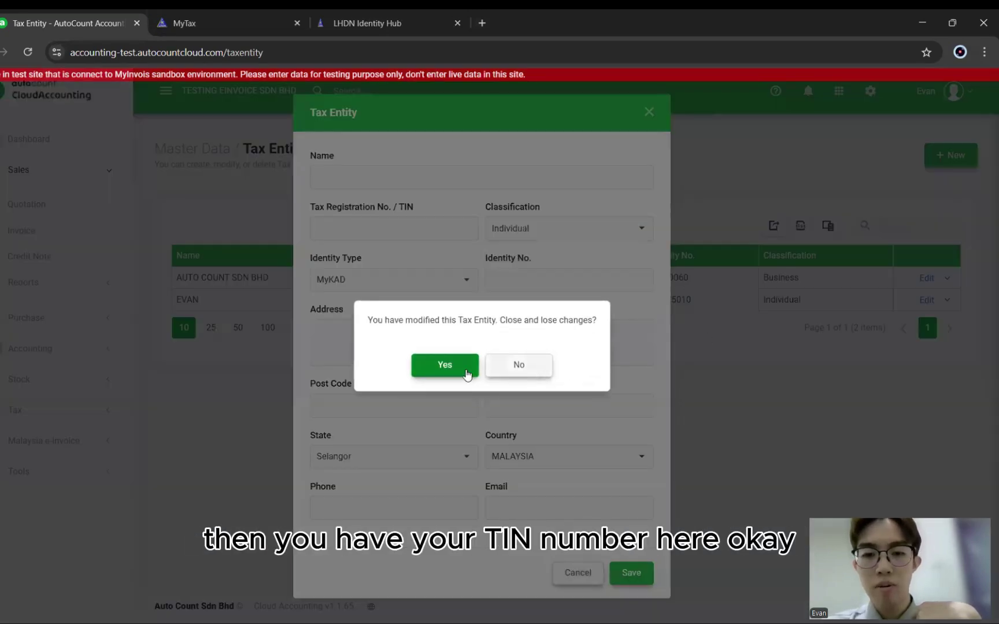
{"action": "left_click", "coordinate": [441, 368]}
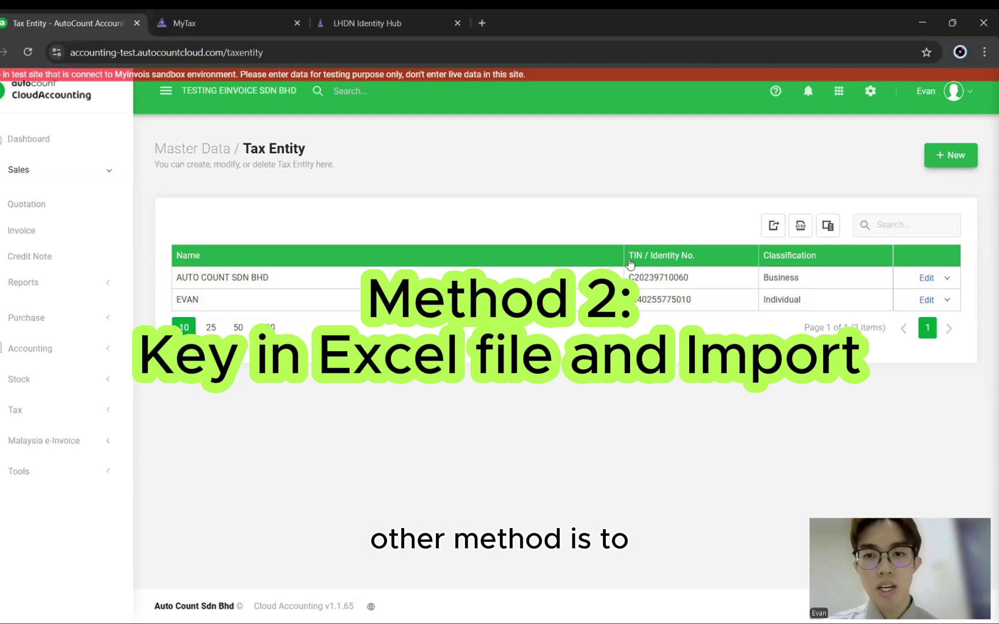
{"action": "left_click", "coordinate": [777, 227]}
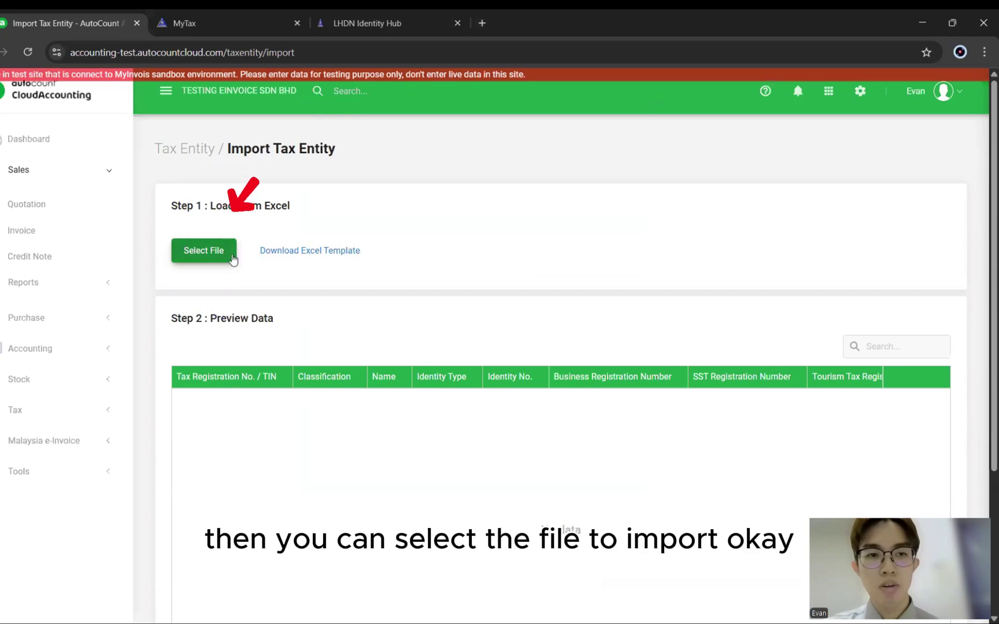
{"action": "key", "text": "alt+Tab"}
{"action": "key", "text": "alt+Tab"}
{"action": "key", "text": "alt+Tab"}
{"action": "key", "text": "alt+Tab"}
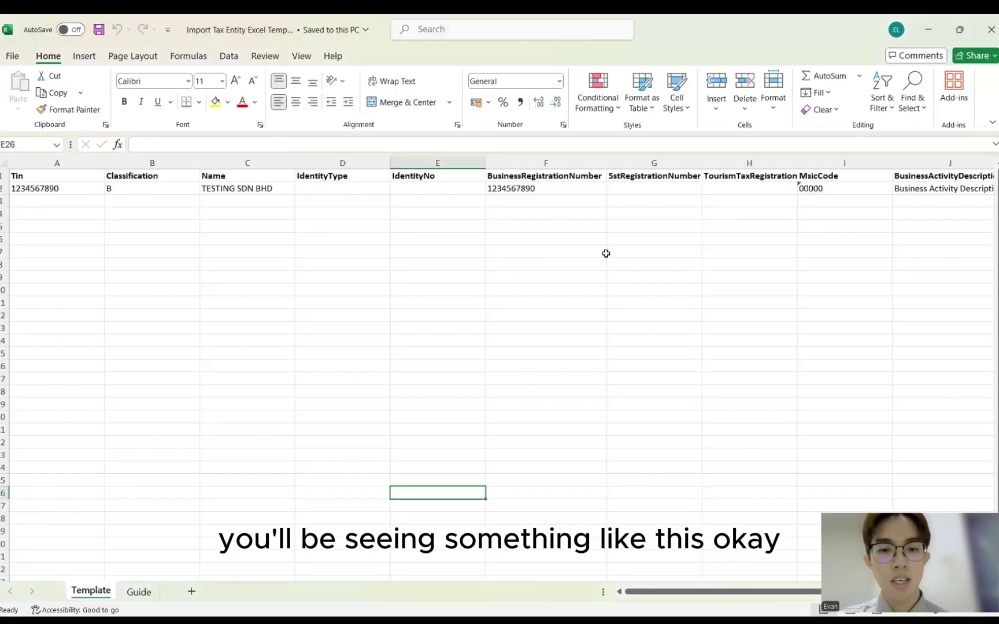
Review the sample business entity row, starting with its TIN in cell A2, in the Template sheet
{"action": "left_click_drag", "start_coordinate": [665, 591], "coordinate": [583, 583]}
{"action": "left_click", "coordinate": [67, 189]}
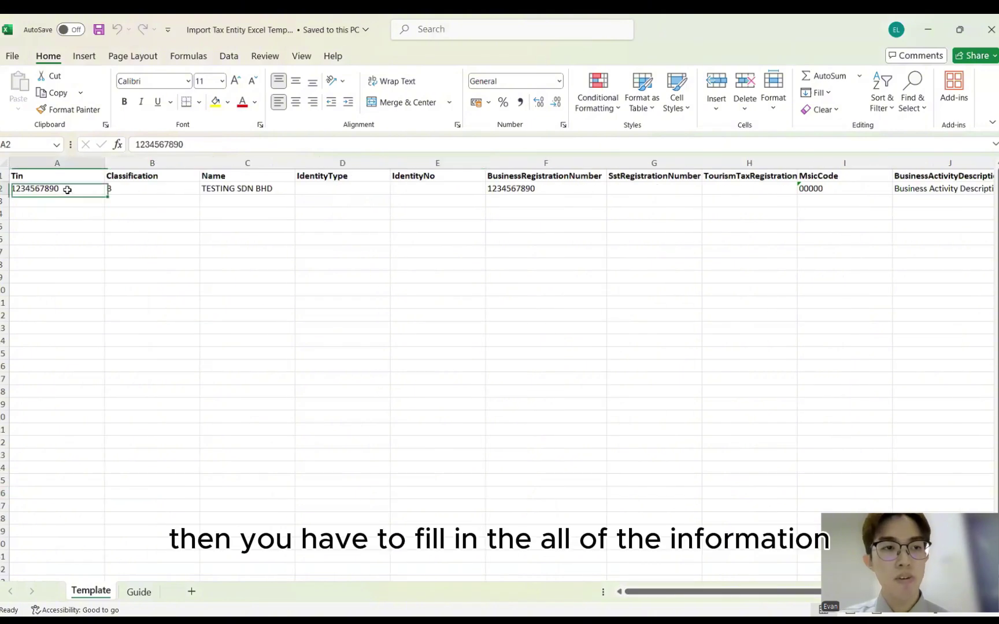
{"action": "left_click", "coordinate": [154, 191]}
{"action": "left_click", "coordinate": [350, 193]}
{"action": "left_click", "coordinate": [439, 196]}
{"action": "left_click", "coordinate": [631, 199]}
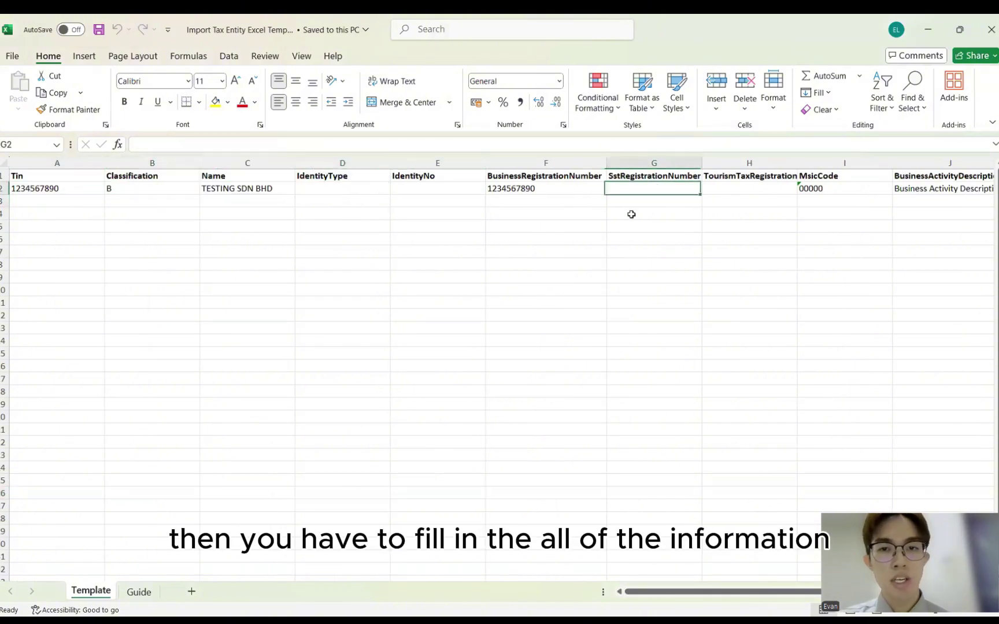
Check the Guide sheet's IdentityNo, Address and Tin requirements, then return to the Template
{"action": "left_click", "coordinate": [140, 592]}
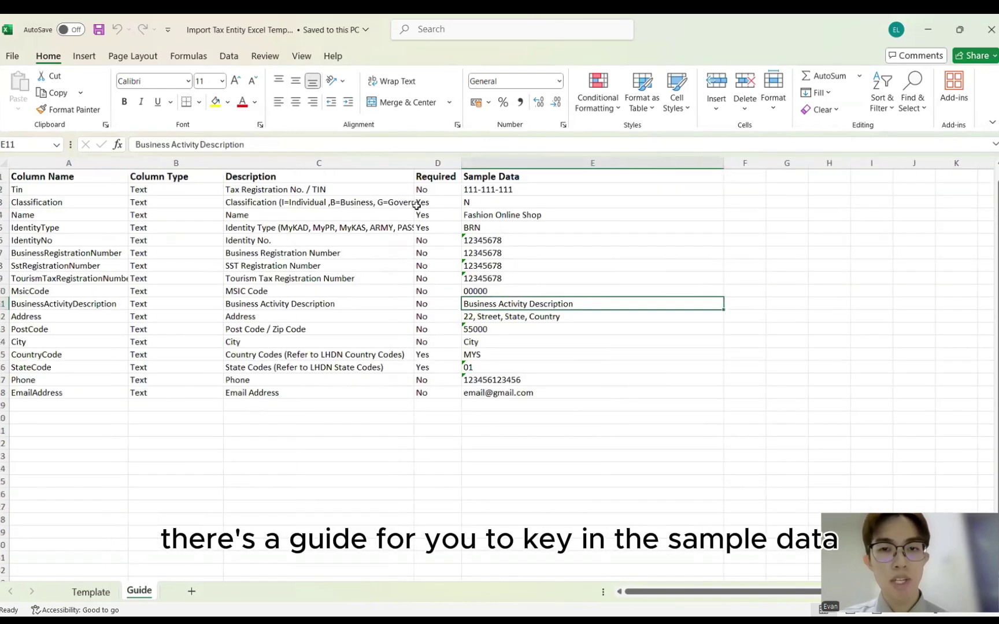
{"action": "left_click", "coordinate": [289, 240]}
{"action": "left_click", "coordinate": [323, 316]}
{"action": "left_click", "coordinate": [438, 190]}
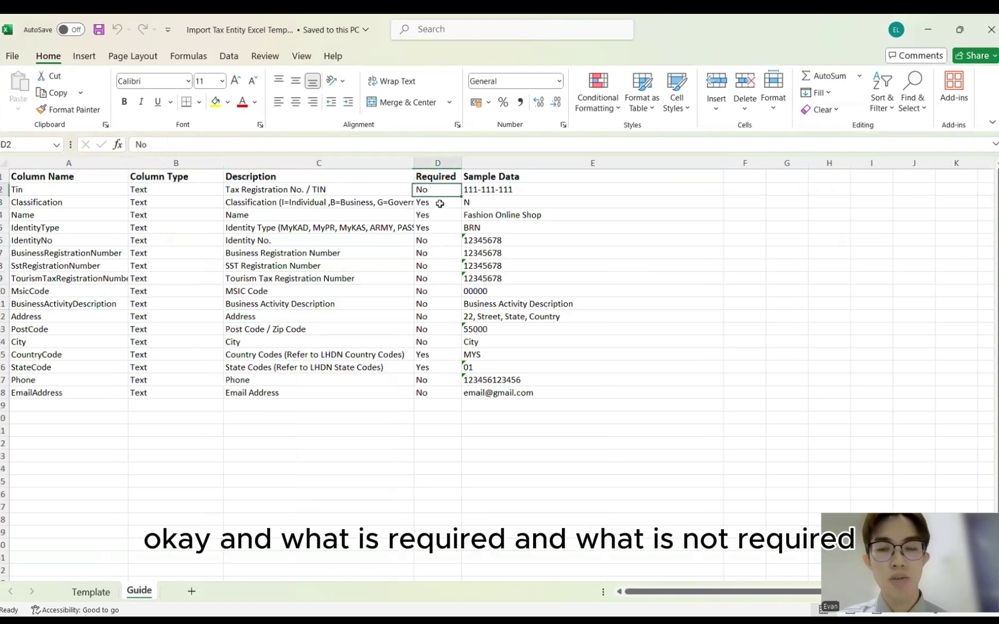
{"action": "left_click", "coordinate": [90, 591]}
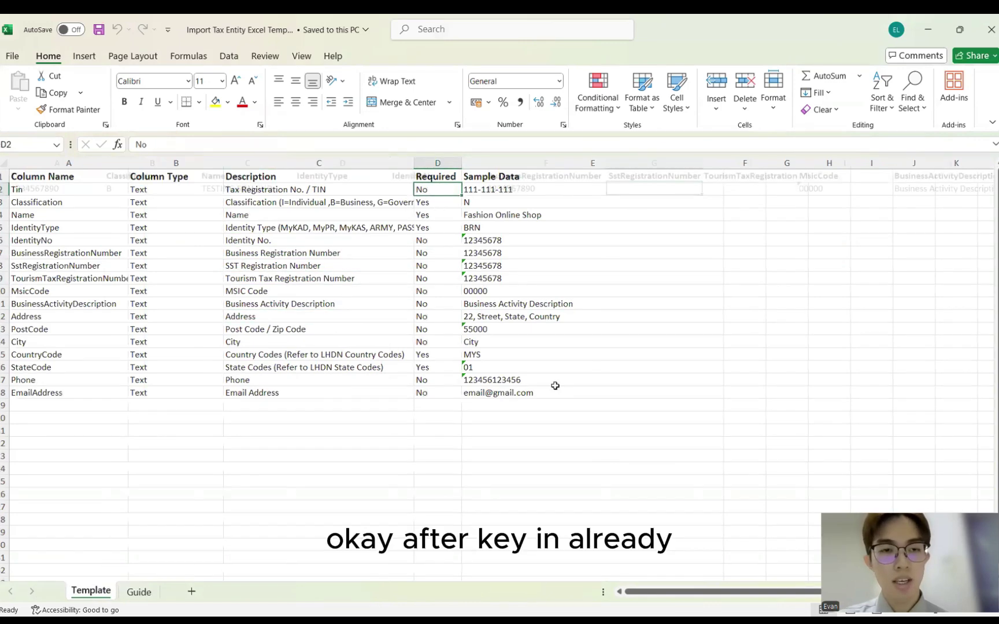
{"action": "key", "text": "alt+Tab"}
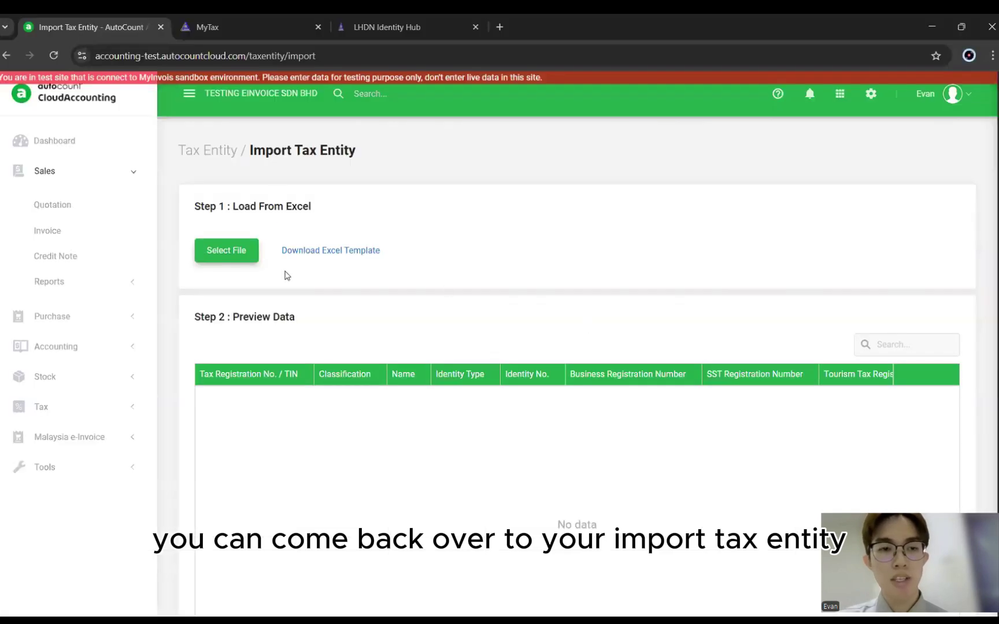
Import the TESTING SDN BHD row from the Import Tax Entity Excel Template file
{"action": "left_click", "coordinate": [240, 250]}
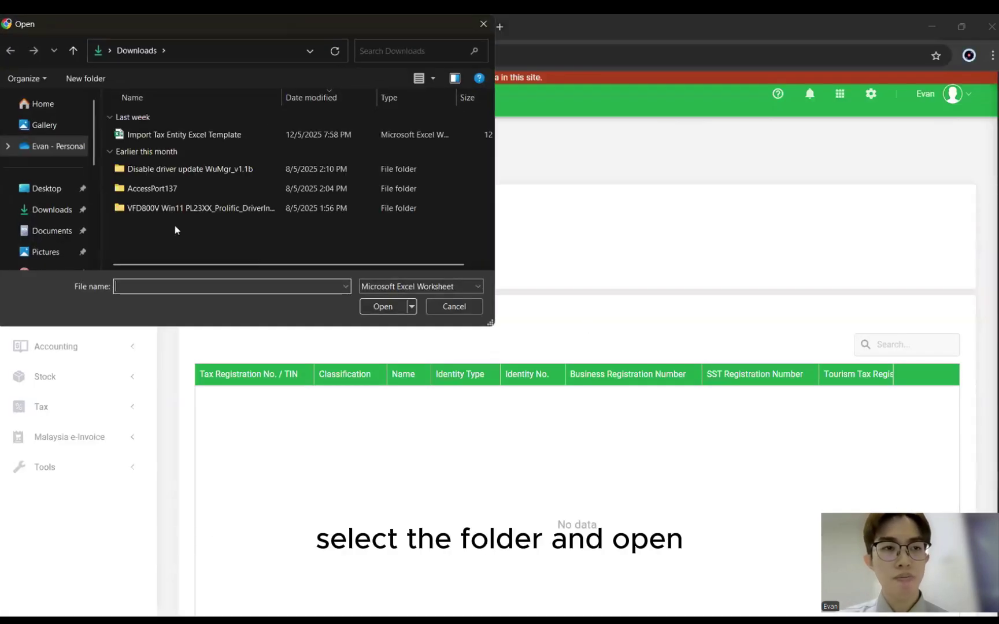
{"action": "left_click", "coordinate": [183, 134]}
{"action": "left_click", "coordinate": [376, 307]}
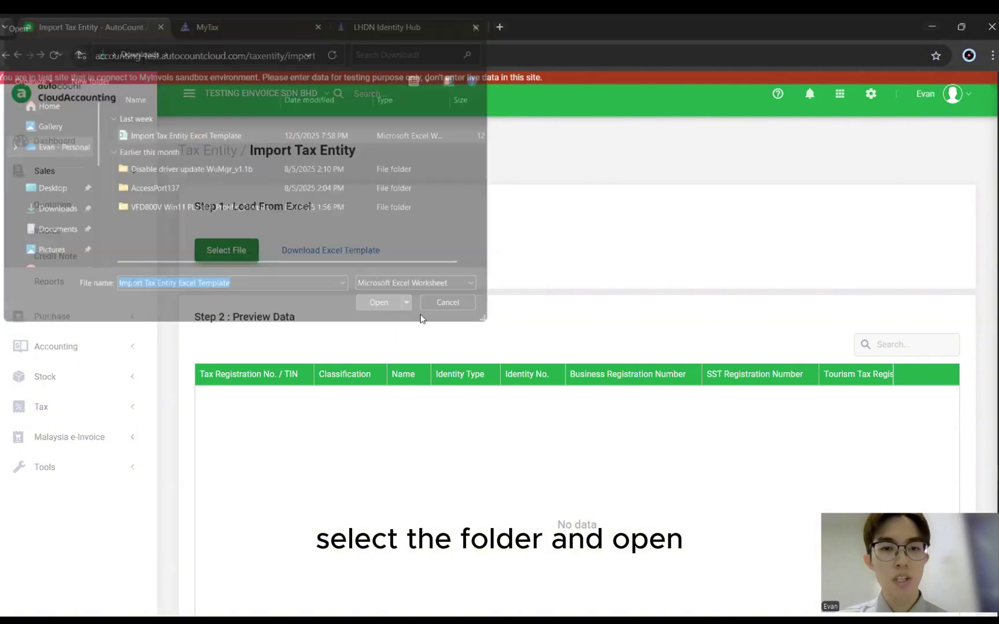
{"action": "scroll", "coordinate": [562, 368], "scroll_direction": "down", "scroll_amount": 3}
{"action": "scroll", "coordinate": [692, 341], "scroll_direction": "up", "scroll_amount": 2}
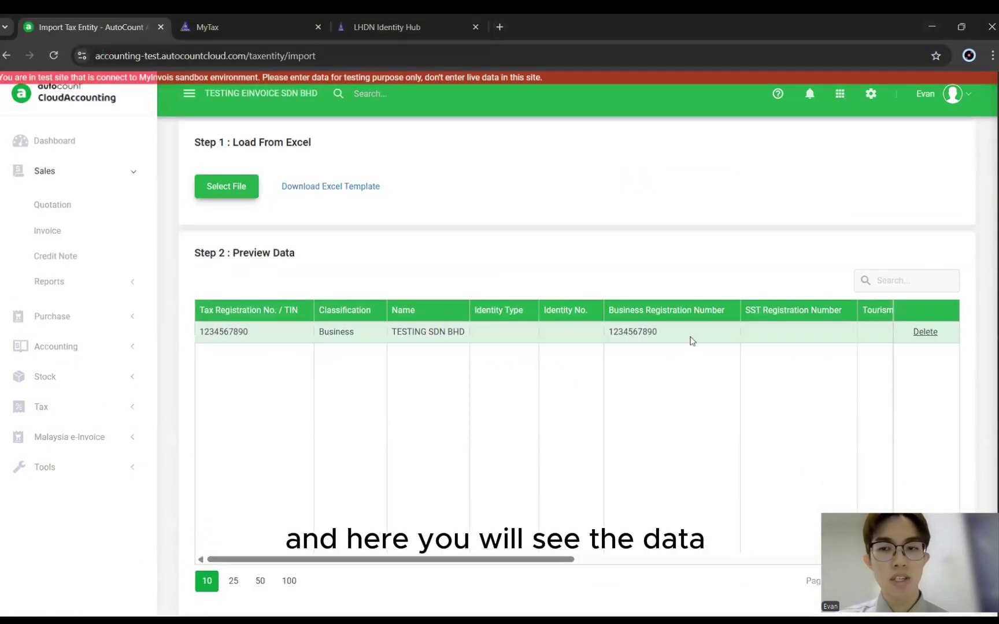
{"action": "scroll", "coordinate": [692, 341], "scroll_direction": "down", "scroll_amount": 3}
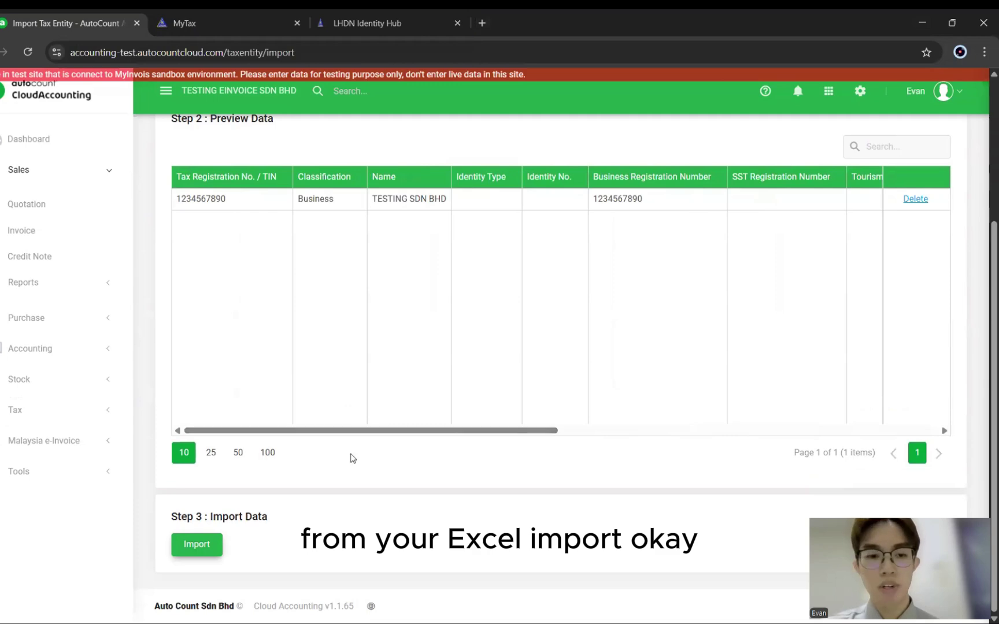
{"action": "left_click", "coordinate": [196, 544]}
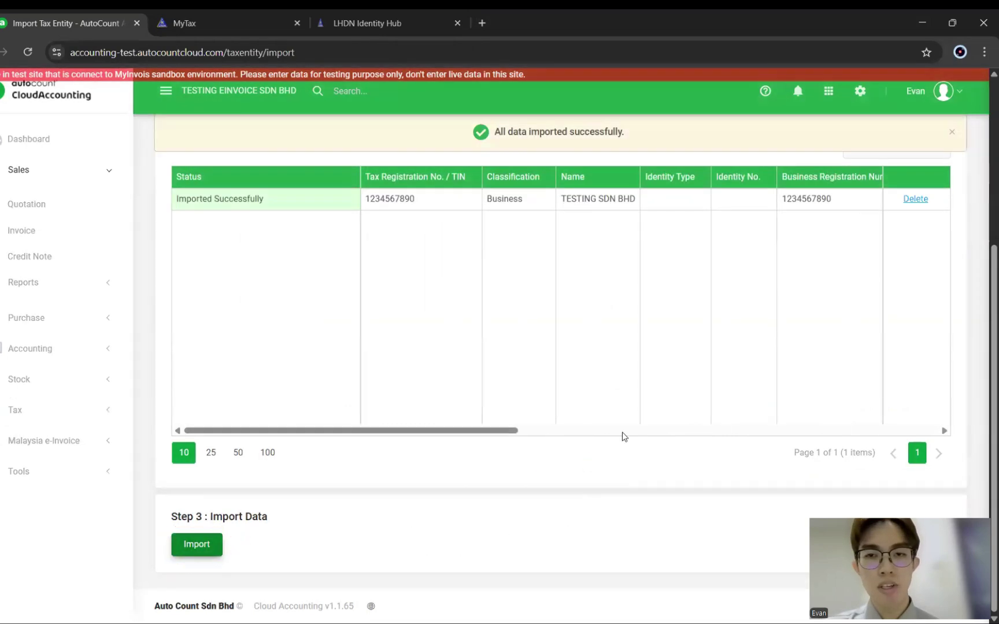
{"action": "scroll", "coordinate": [564, 105], "scroll_direction": "up", "scroll_amount": 5}
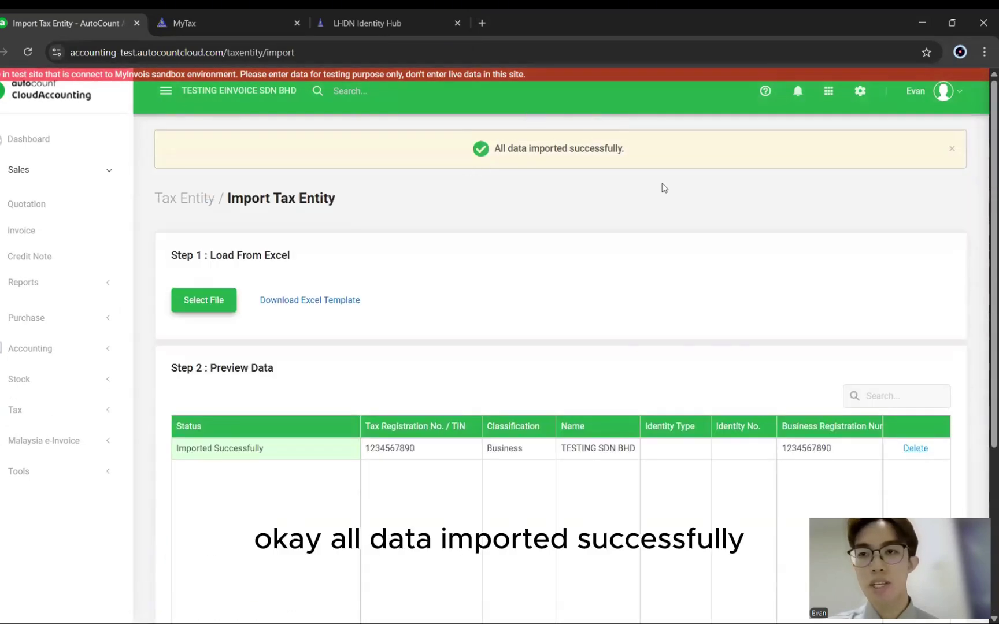
View TESTING SDN BHD in the Tax Entity list, then delete it
{"action": "left_click", "coordinate": [828, 91]}
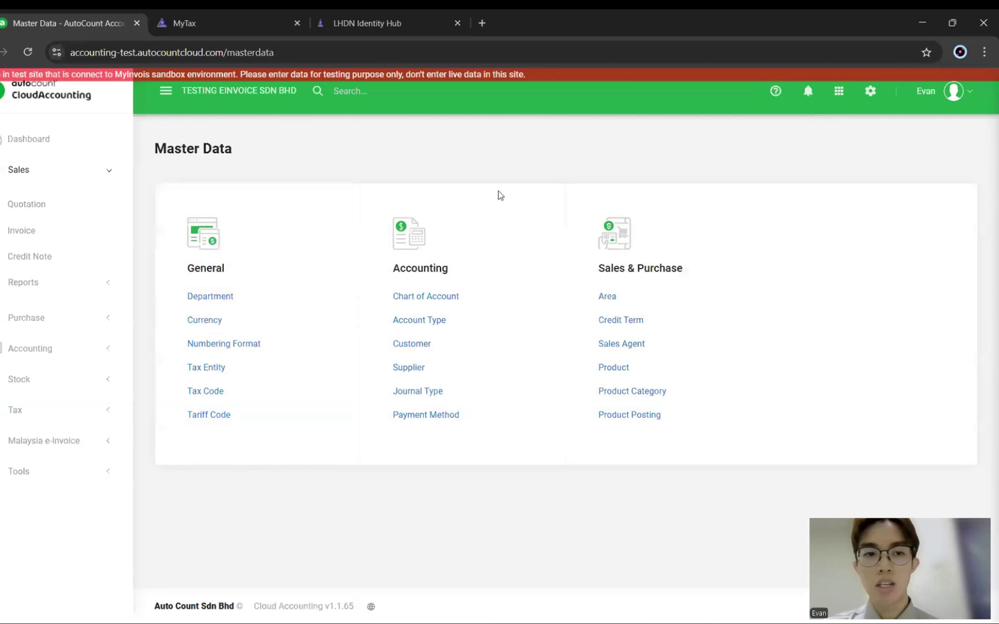
{"action": "left_click", "coordinate": [203, 374]}
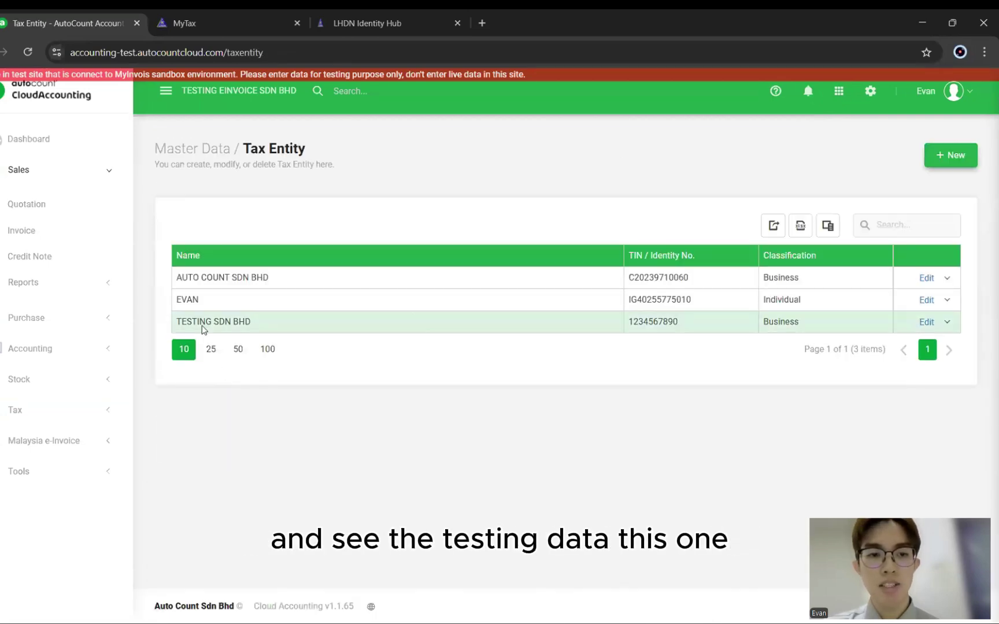
{"action": "left_click", "coordinate": [925, 322]}
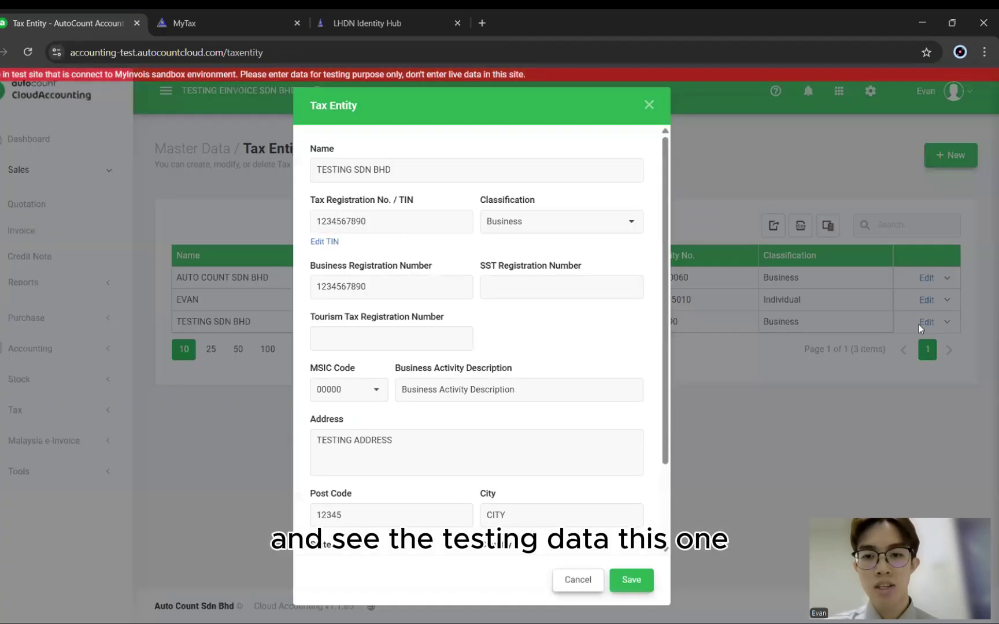
{"action": "left_click", "coordinate": [577, 579]}
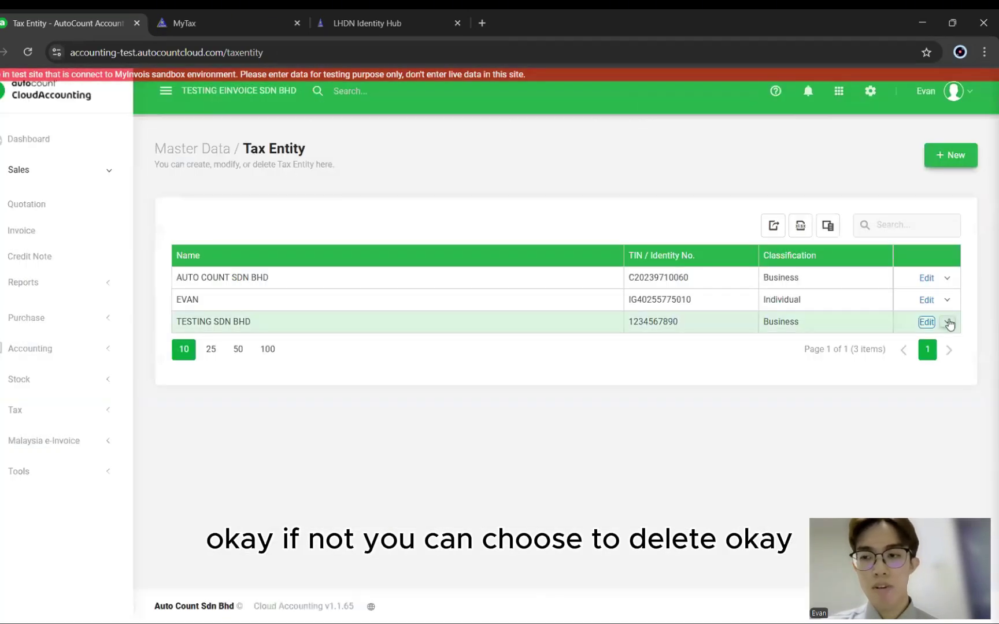
{"action": "left_click", "coordinate": [946, 322]}
{"action": "left_click", "coordinate": [911, 355]}
{"action": "left_click", "coordinate": [447, 370]}
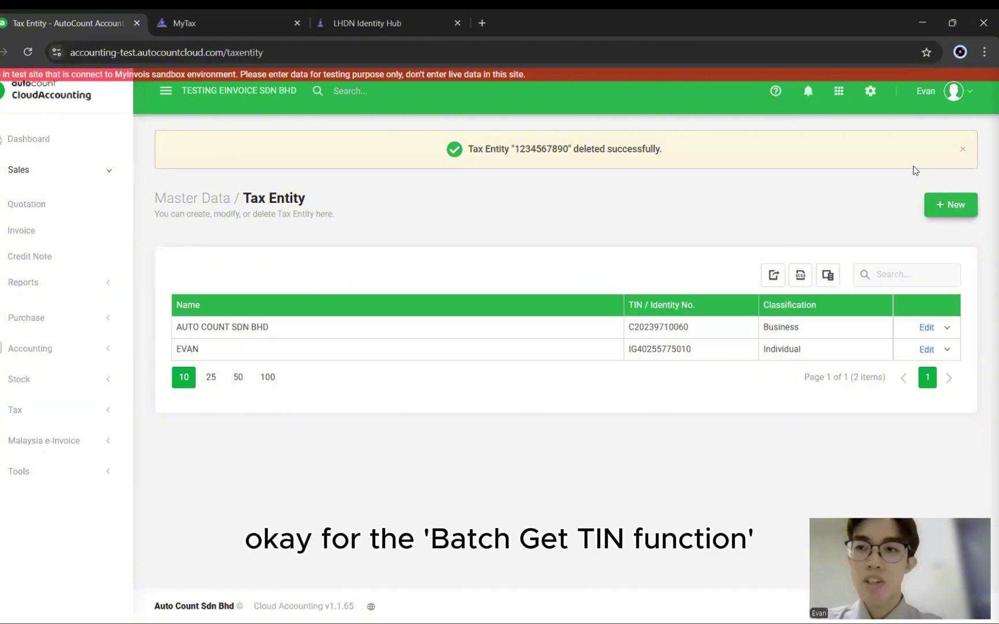
{"action": "left_click", "coordinate": [842, 96]}
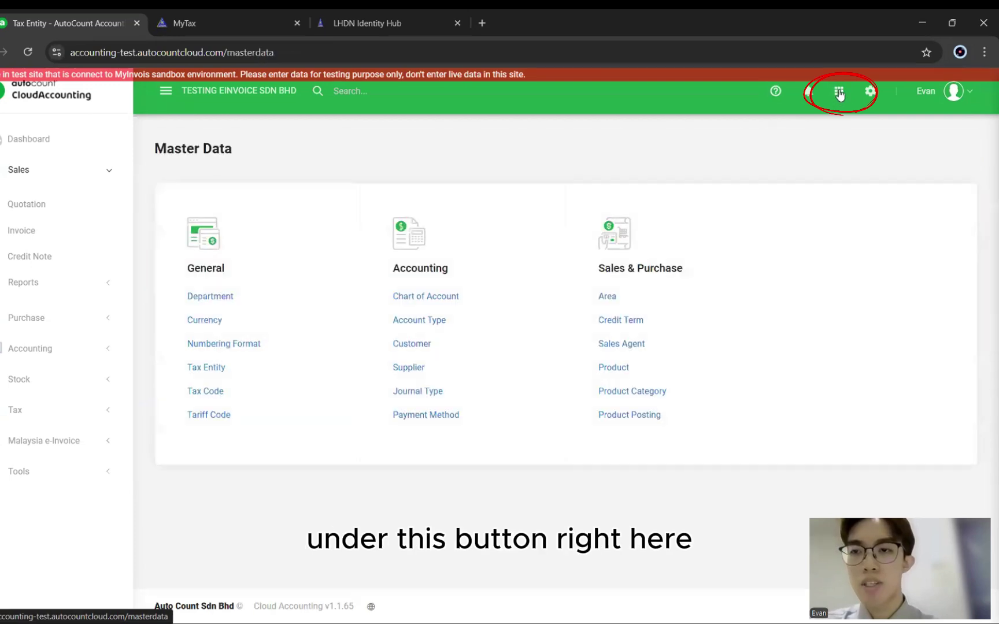
Open the Customer list and look over the Batch Request Company Tax Information window
{"action": "left_click", "coordinate": [415, 347]}
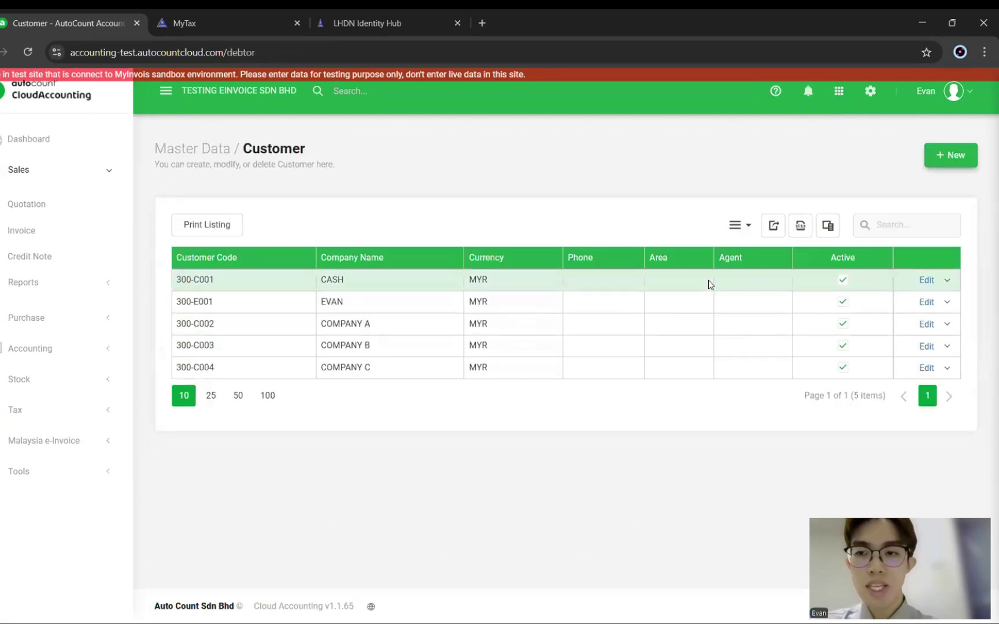
{"action": "left_click", "coordinate": [747, 231]}
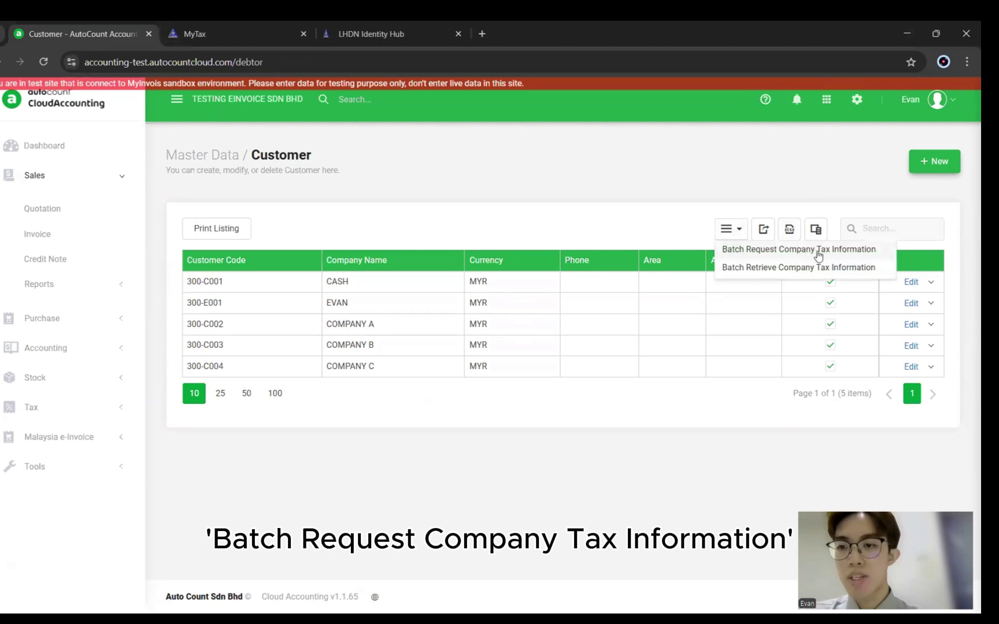
{"action": "left_click", "coordinate": [819, 252]}
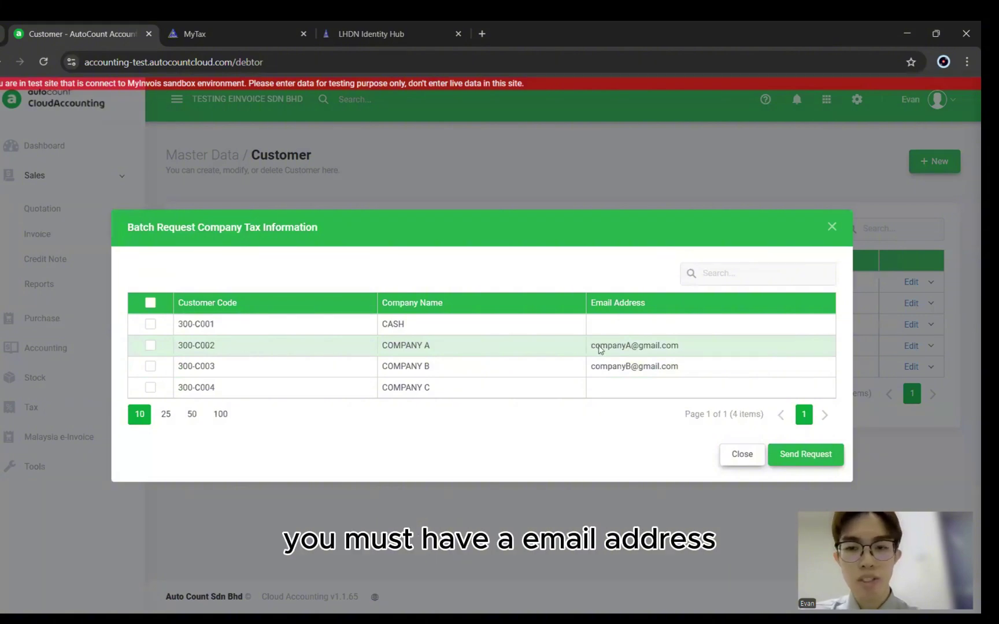
{"action": "left_click", "coordinate": [831, 227]}
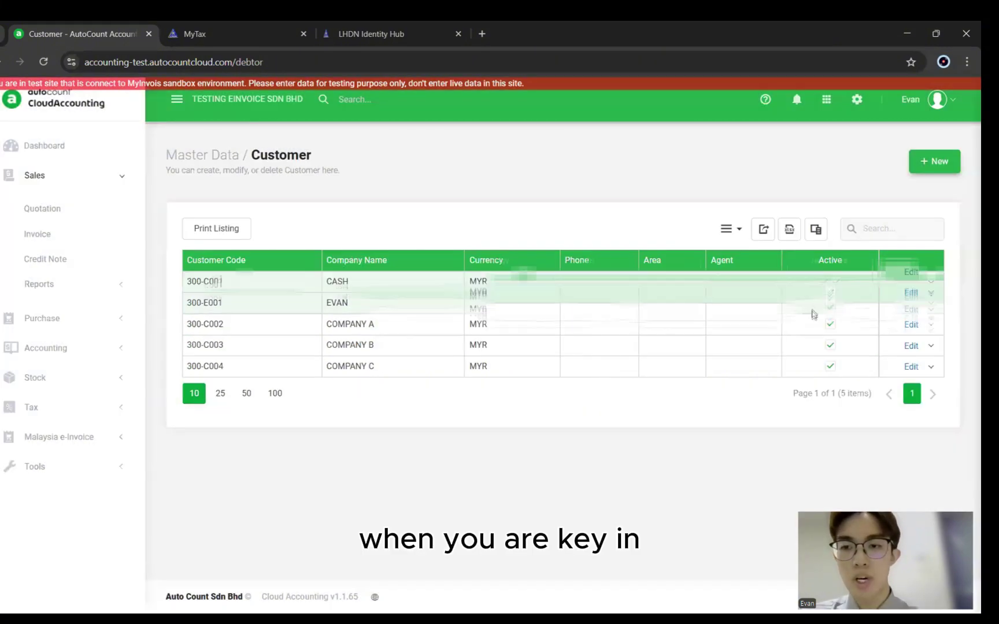
Confirm COMPANY A has an email address in its customer details
{"action": "left_click", "coordinate": [909, 325]}
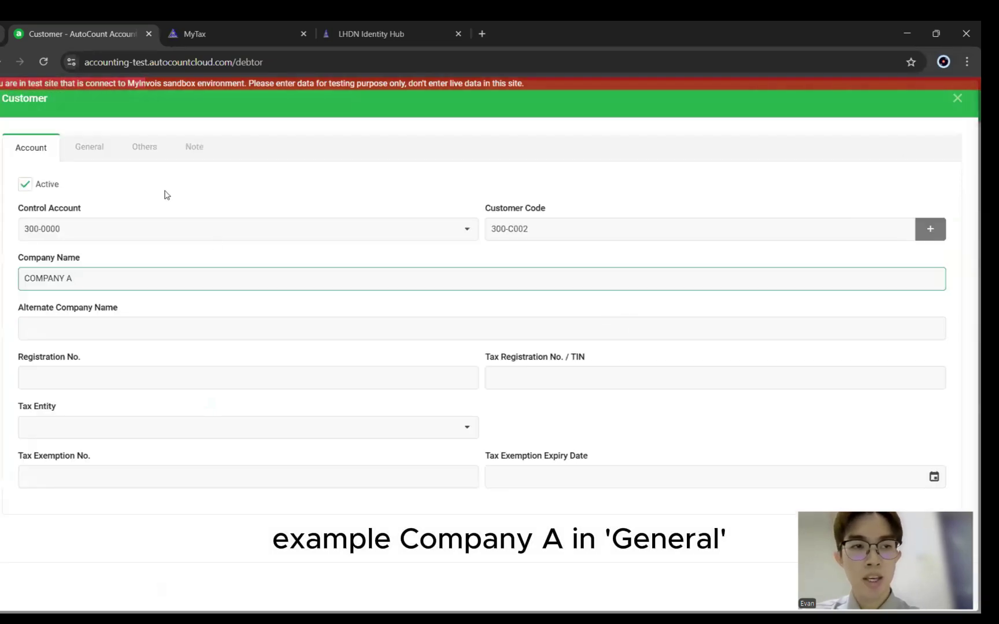
{"action": "left_click", "coordinate": [100, 153]}
{"action": "left_click", "coordinate": [618, 391]}
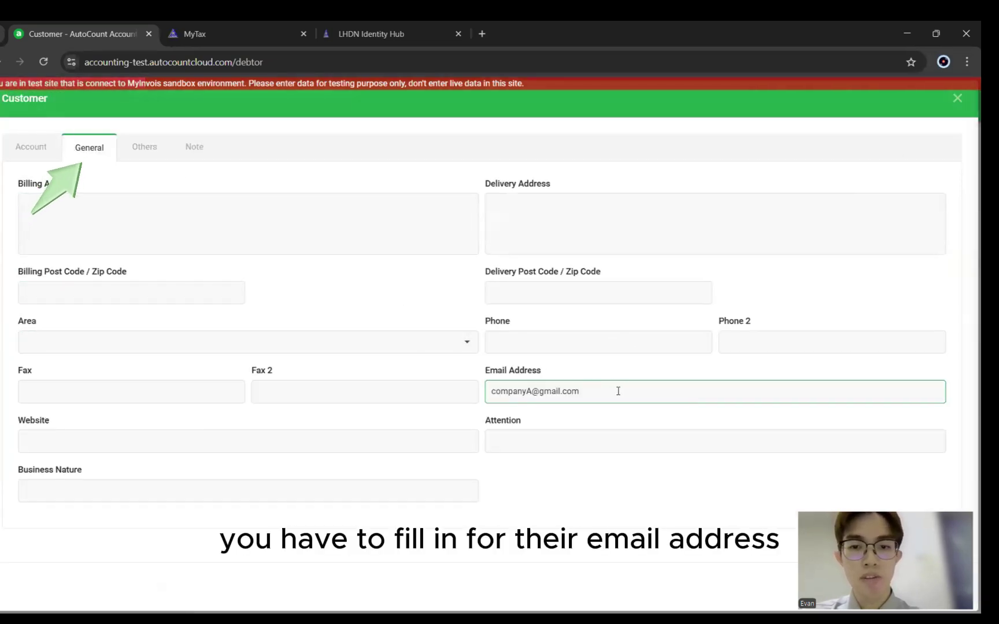
{"action": "triple_click", "coordinate": [618, 391]}
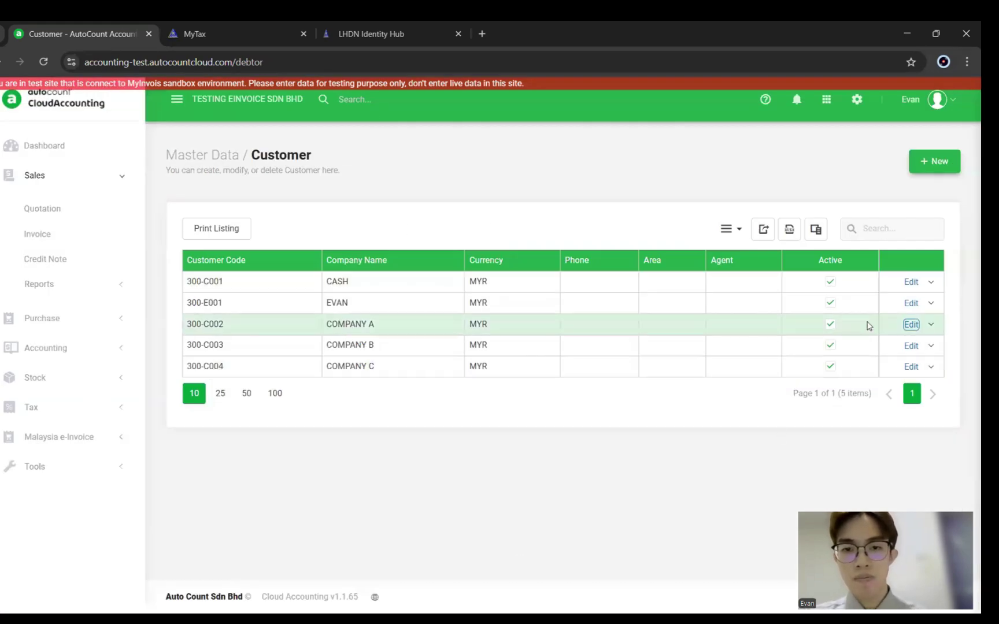
{"action": "left_click", "coordinate": [728, 232]}
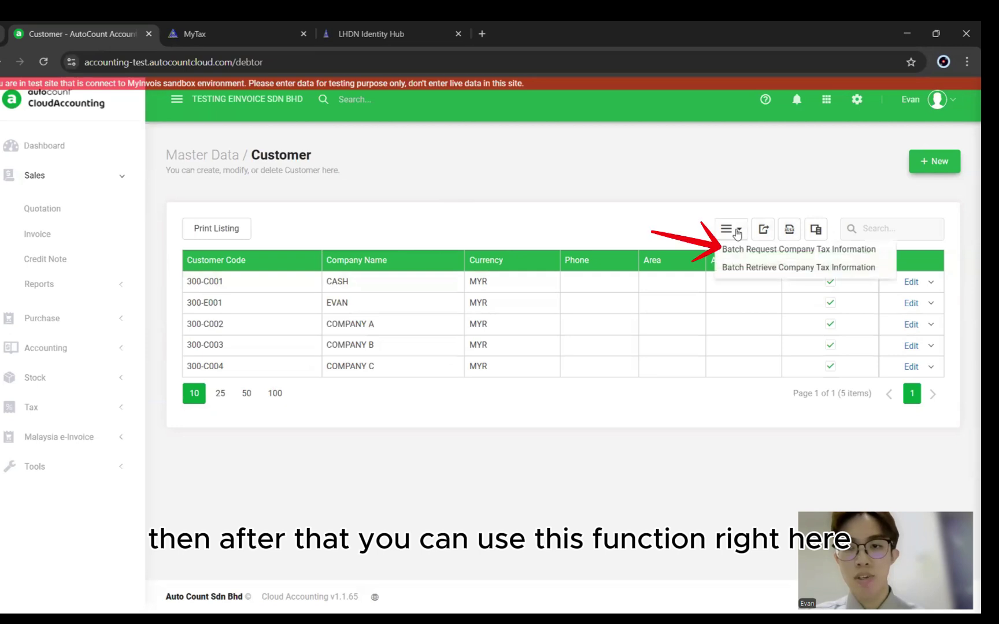
Send batch tax information requests to COMPANY A (300-C002) and COMPANY B (300-C003)
{"action": "left_click", "coordinate": [816, 252]}
{"action": "left_click", "coordinate": [150, 345]}
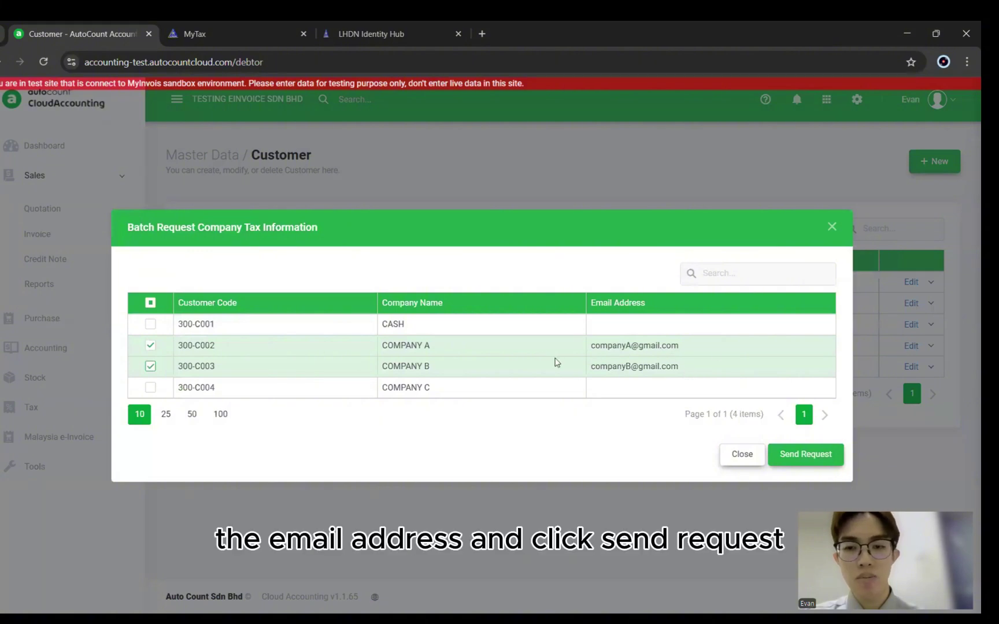
{"action": "left_click", "coordinate": [792, 457]}
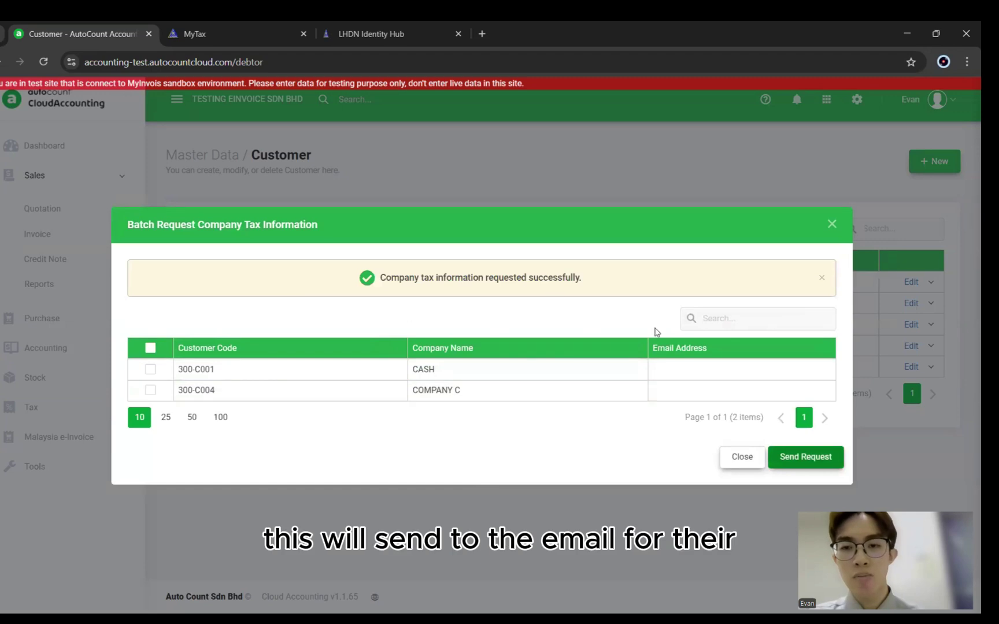
{"action": "left_click", "coordinate": [831, 227]}
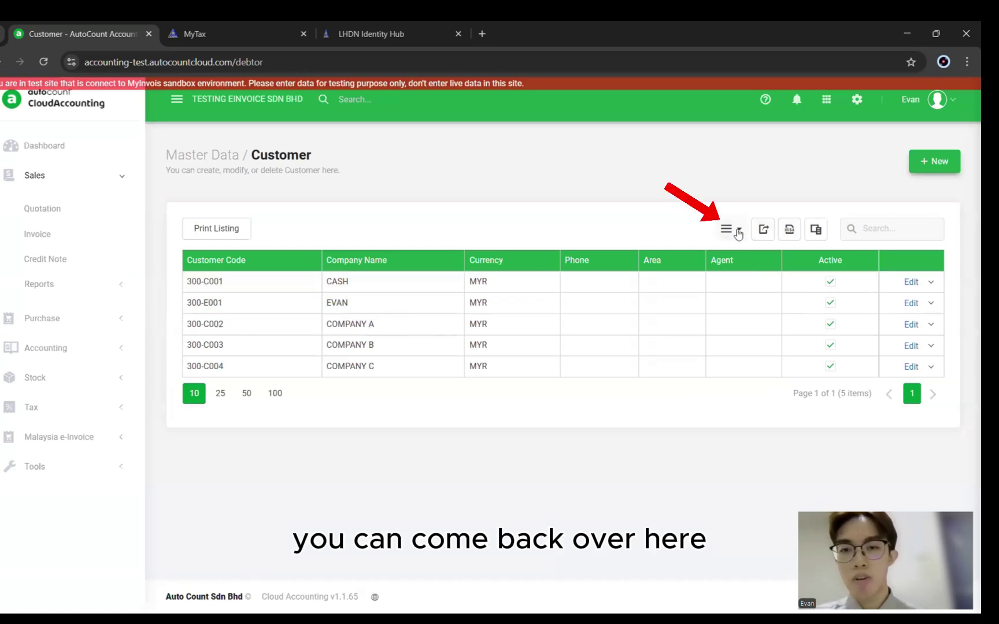
{"action": "left_click", "coordinate": [737, 232]}
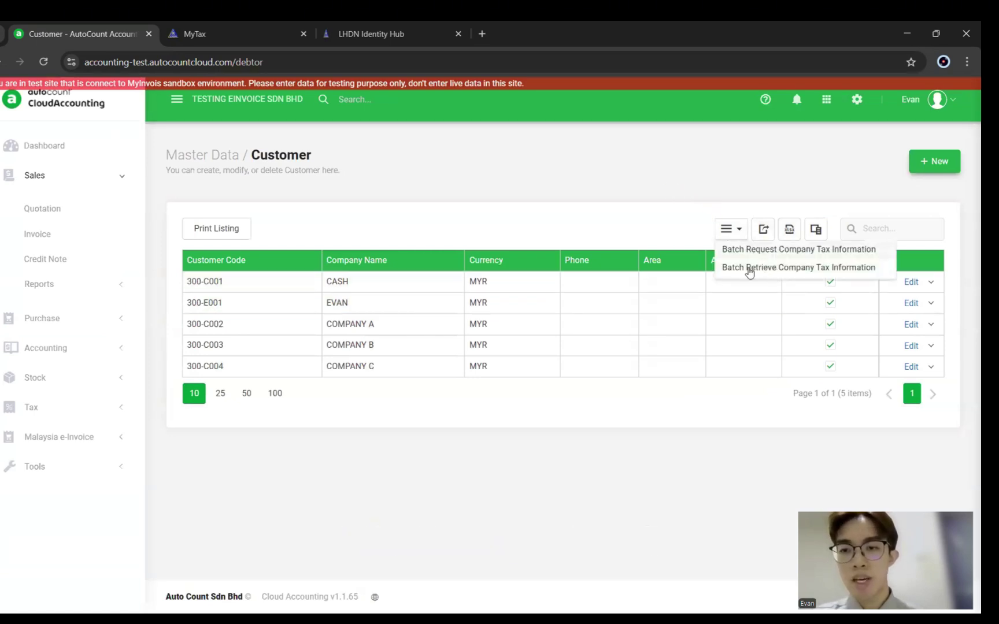
{"action": "left_click", "coordinate": [800, 267]}
{"action": "left_click", "coordinate": [151, 345]}
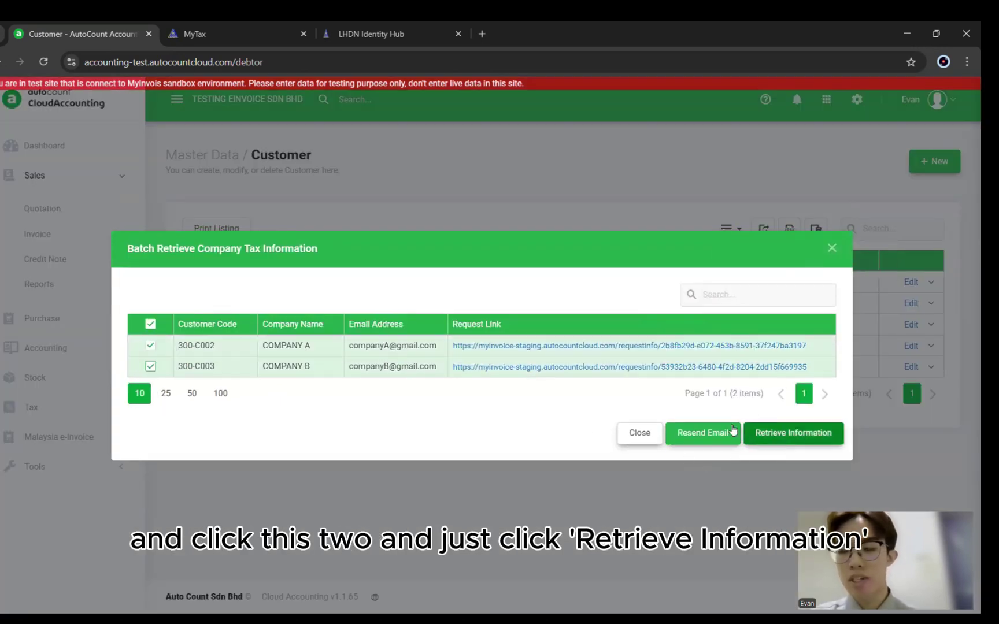
{"action": "left_click", "coordinate": [832, 249]}
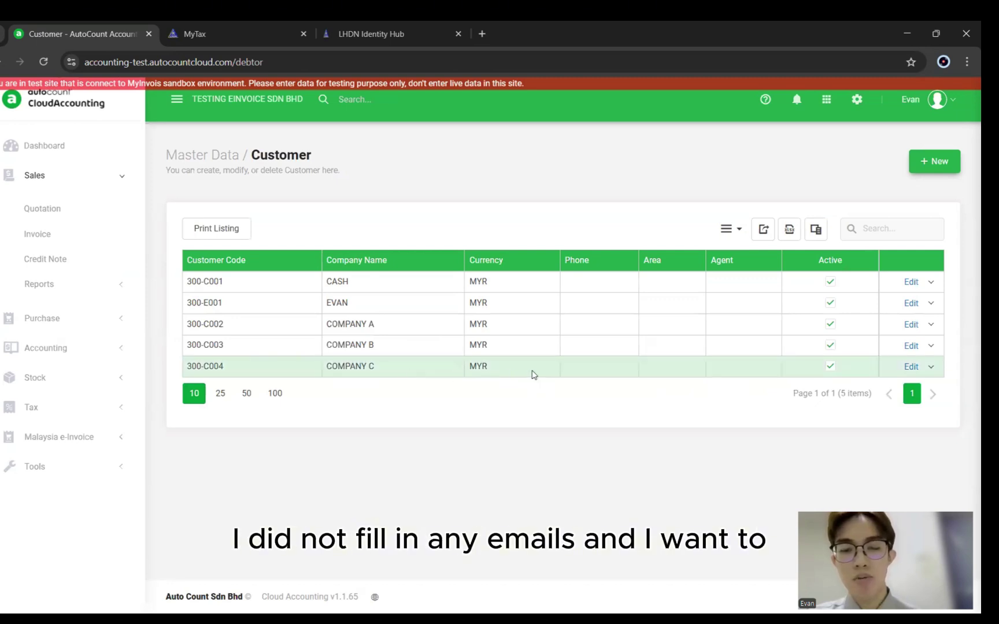
Generate and copy a tax information request link from COMPANY C's Tax Entity field
{"action": "left_click", "coordinate": [911, 367]}
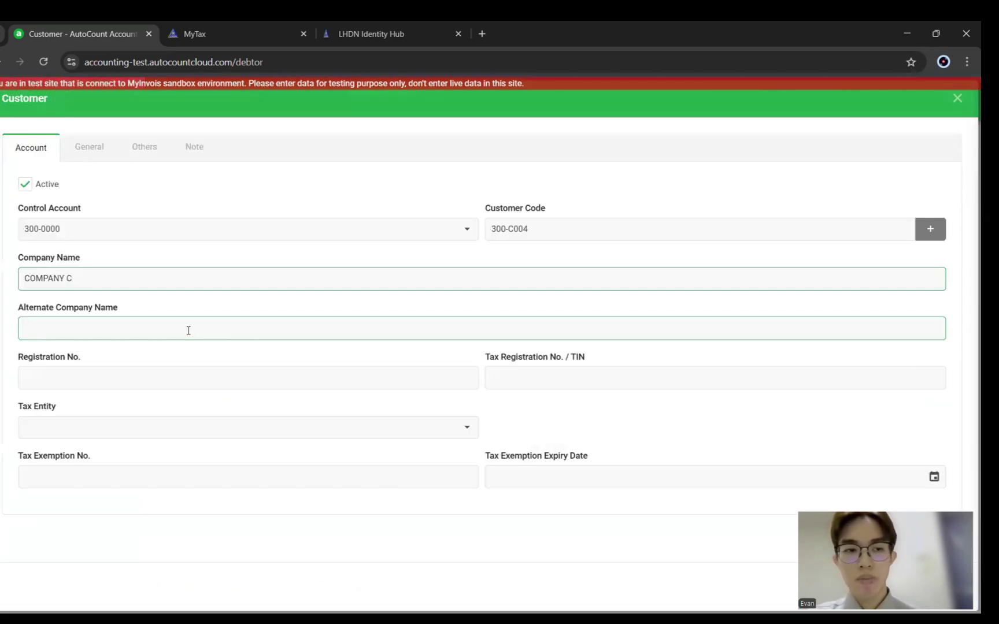
{"action": "left_click", "coordinate": [448, 431]}
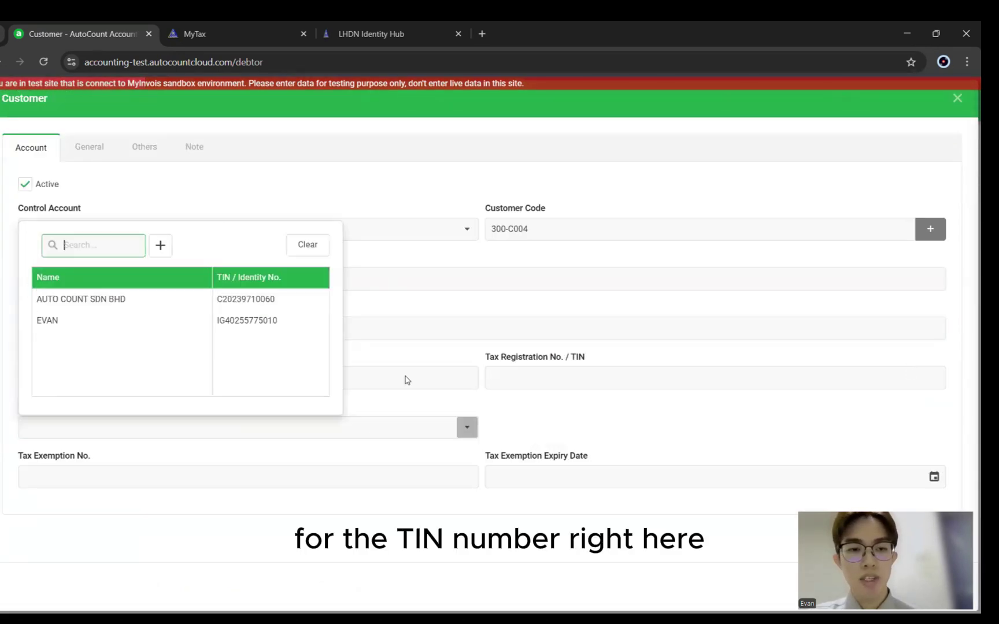
{"action": "left_click", "coordinate": [162, 246]}
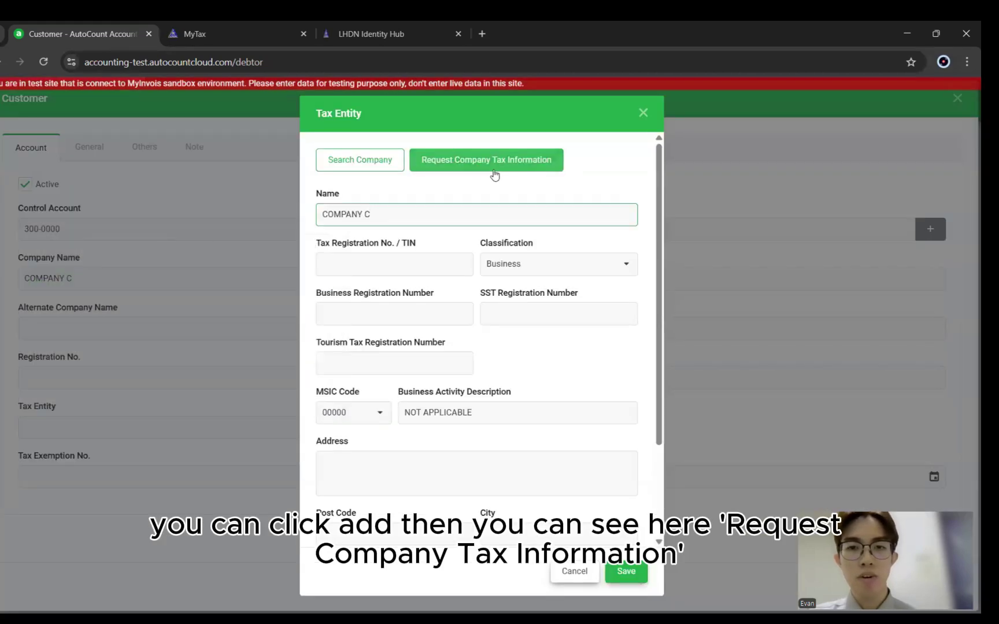
{"action": "left_click", "coordinate": [511, 161]}
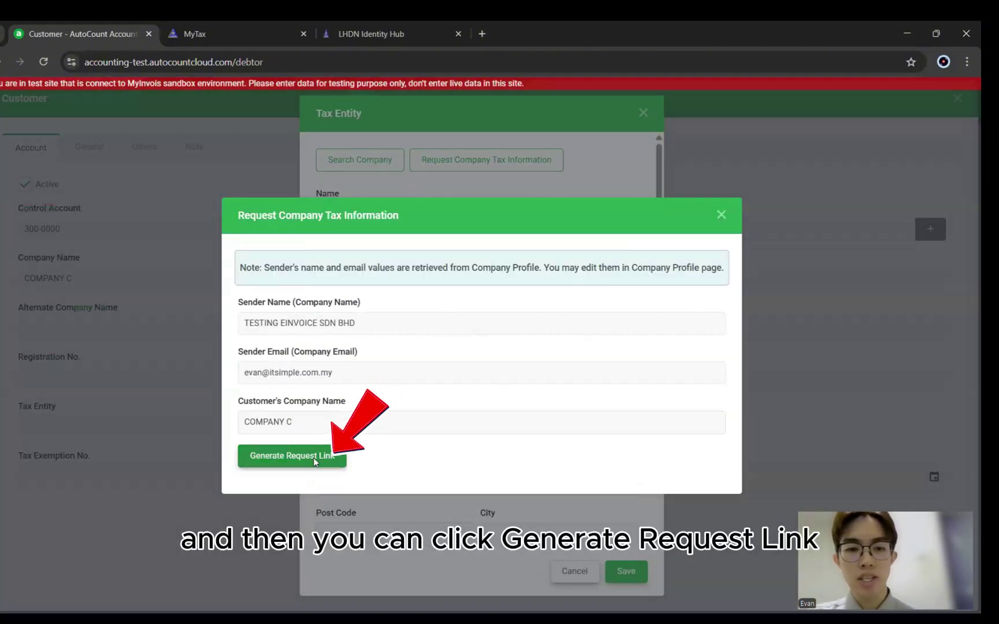
{"action": "left_click", "coordinate": [314, 458]}
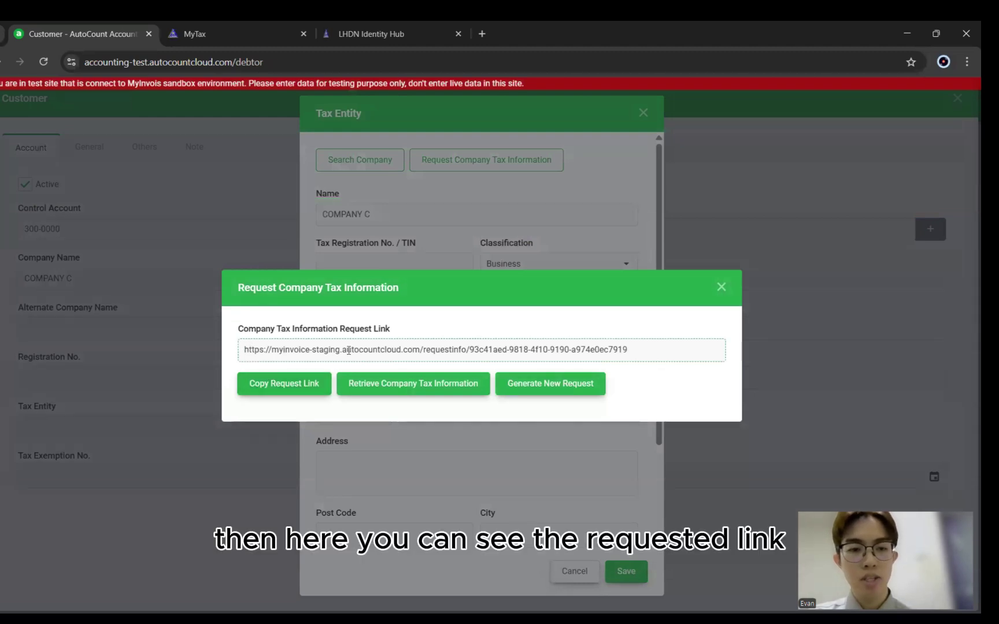
{"action": "left_click", "coordinate": [289, 388]}
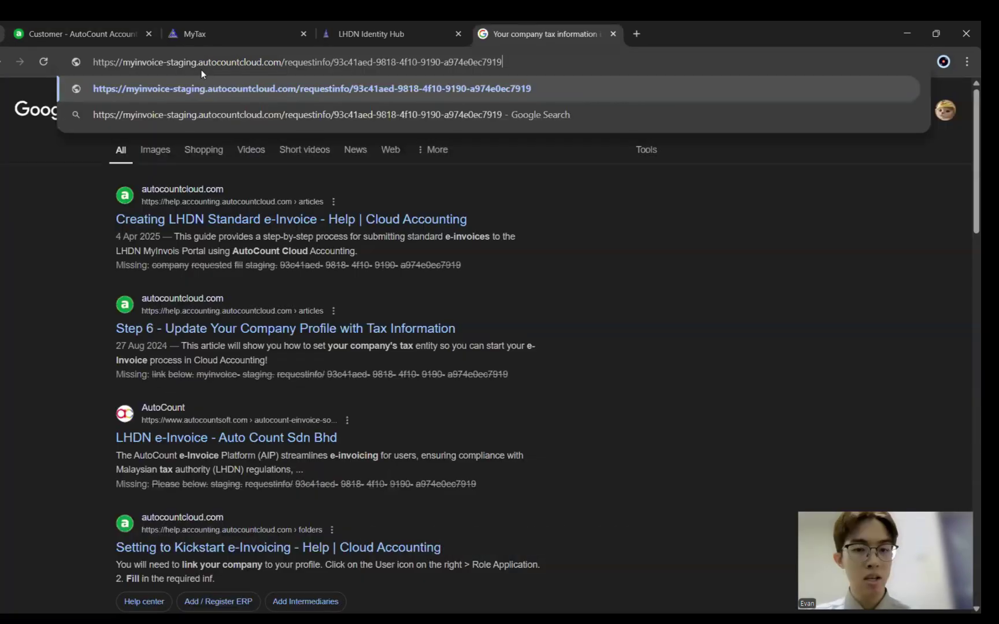
Preview the tax information request form from the copied link, then close it and return
{"action": "key", "text": "Return"}
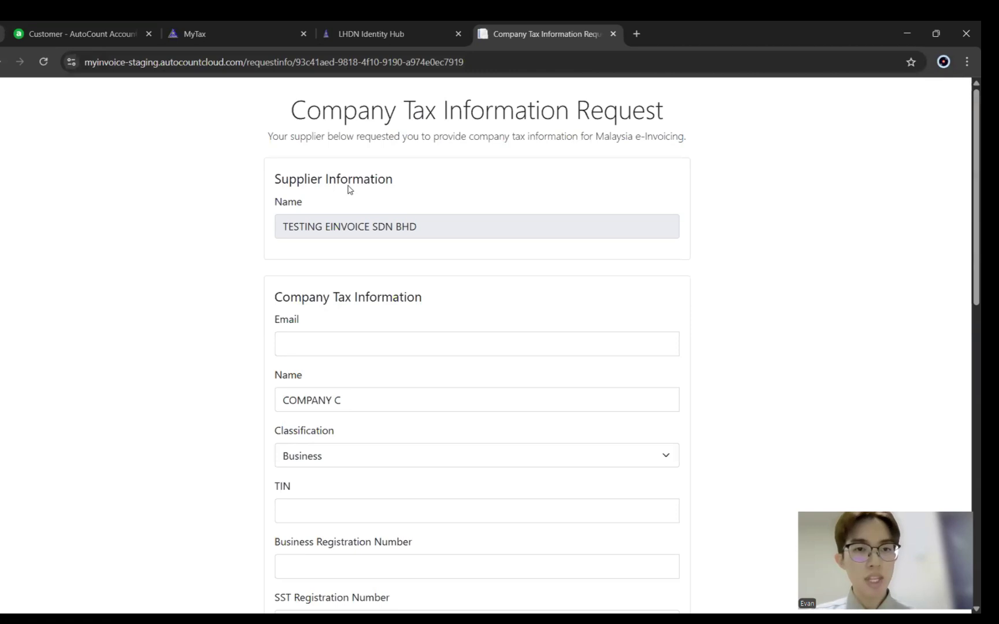
{"action": "scroll", "coordinate": [463, 278], "scroll_direction": "down", "scroll_amount": 2}
{"action": "scroll", "coordinate": [152, 345], "scroll_direction": "up", "scroll_amount": 2}
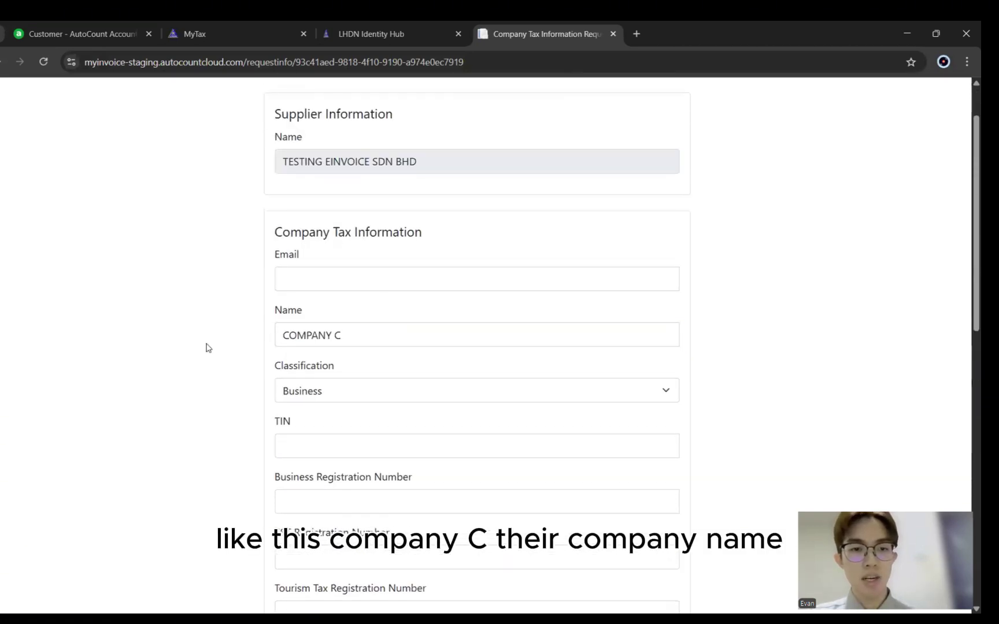
{"action": "scroll", "coordinate": [307, 345], "scroll_direction": "down", "scroll_amount": 3}
{"action": "scroll", "coordinate": [370, 319], "scroll_direction": "down", "scroll_amount": 2}
{"action": "scroll", "coordinate": [354, 323], "scroll_direction": "up", "scroll_amount": 4}
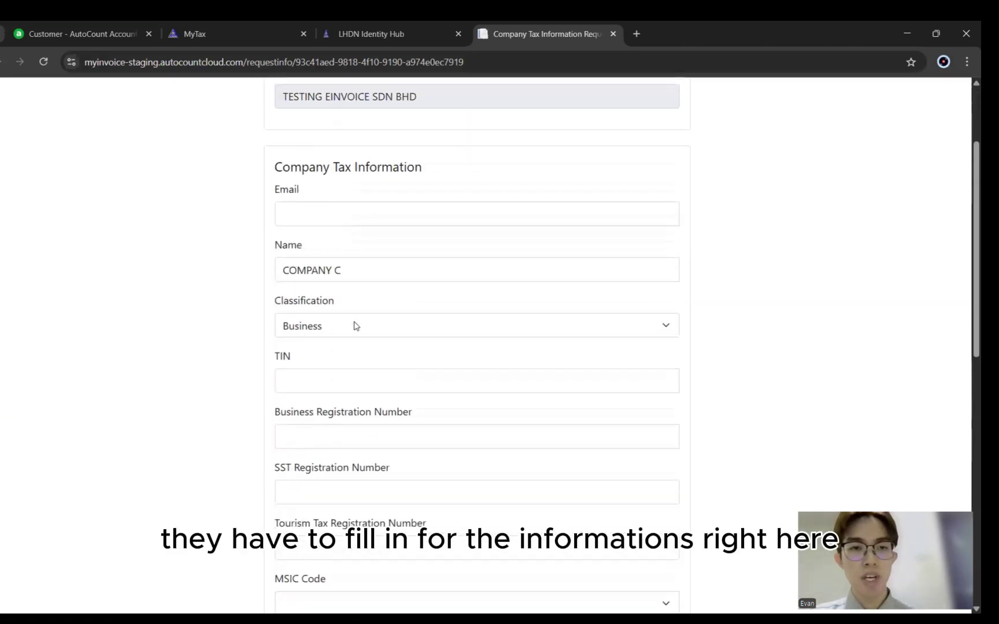
{"action": "scroll", "coordinate": [484, 312], "scroll_direction": "down", "scroll_amount": 6}
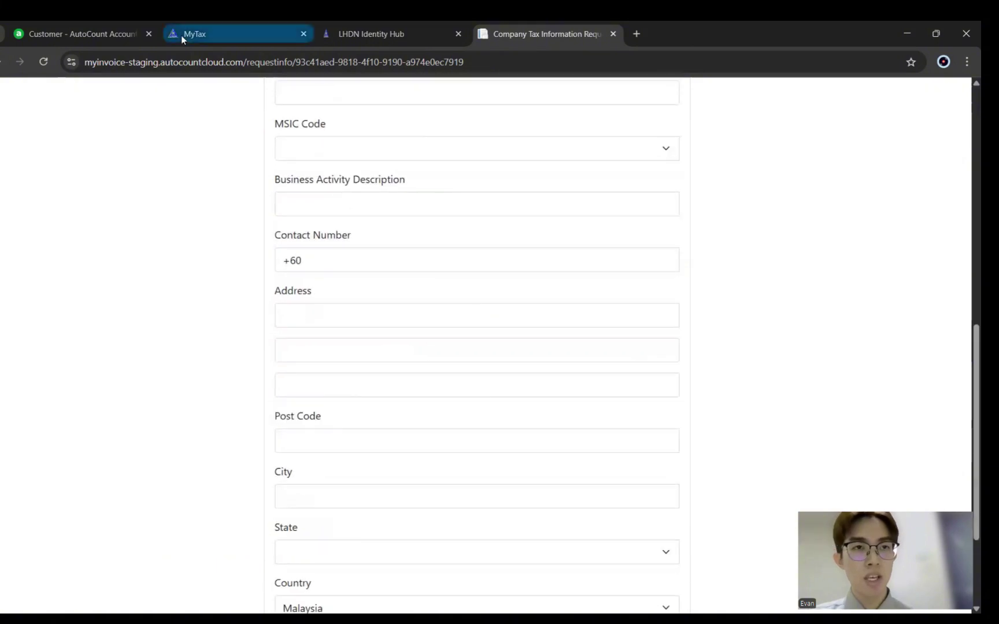
{"action": "key", "text": "ctrl+w"}
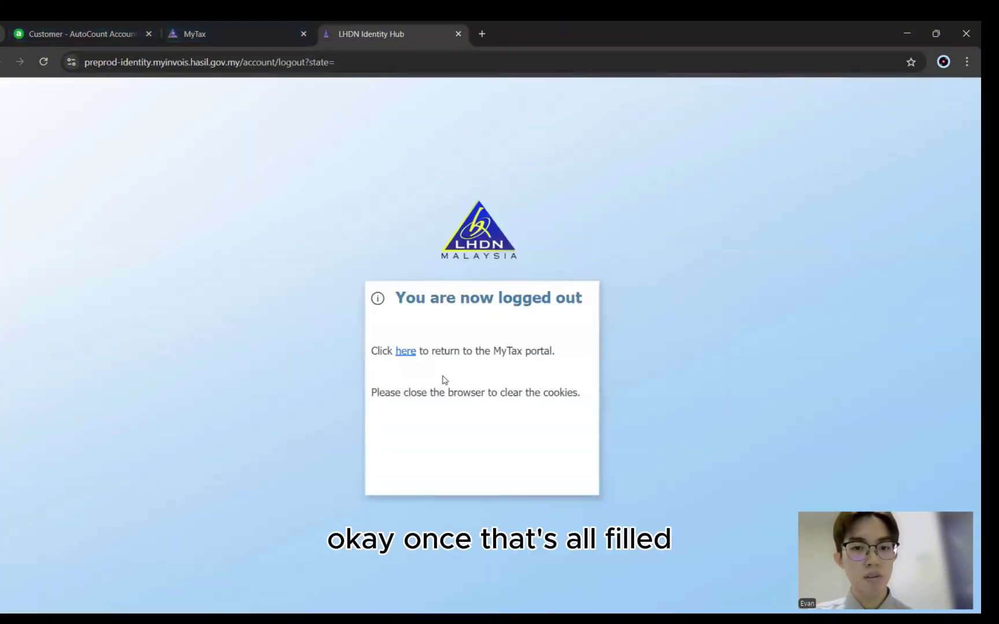
{"action": "left_click", "coordinate": [40, 25]}
Discard COMPANY C's unsaved changes and check the pending tax information requests for COMPANY A and B
{"action": "left_click", "coordinate": [721, 286]}
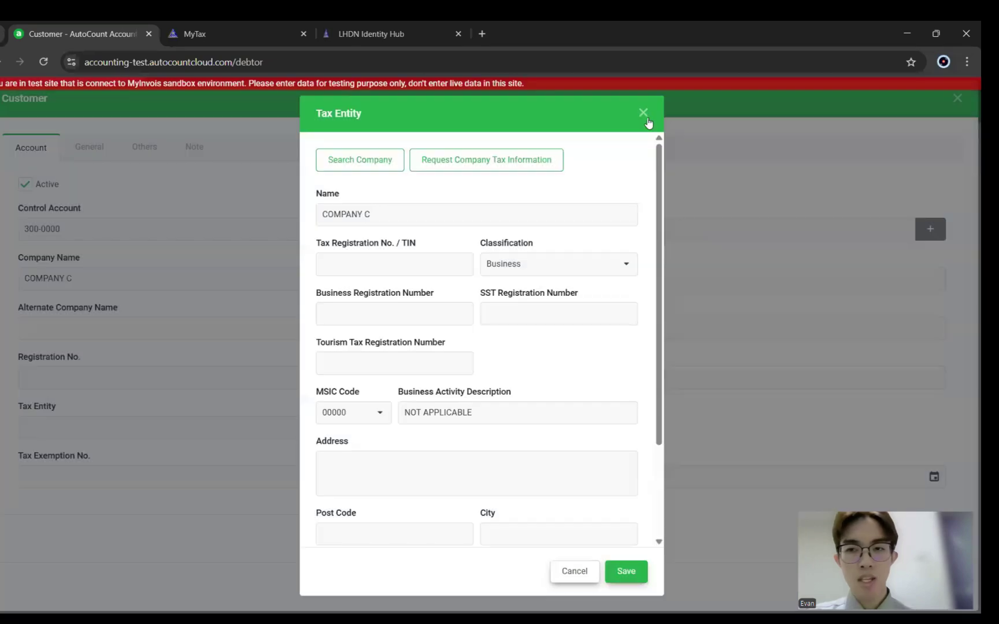
{"action": "left_click", "coordinate": [665, 161]}
{"action": "left_click", "coordinate": [471, 364]}
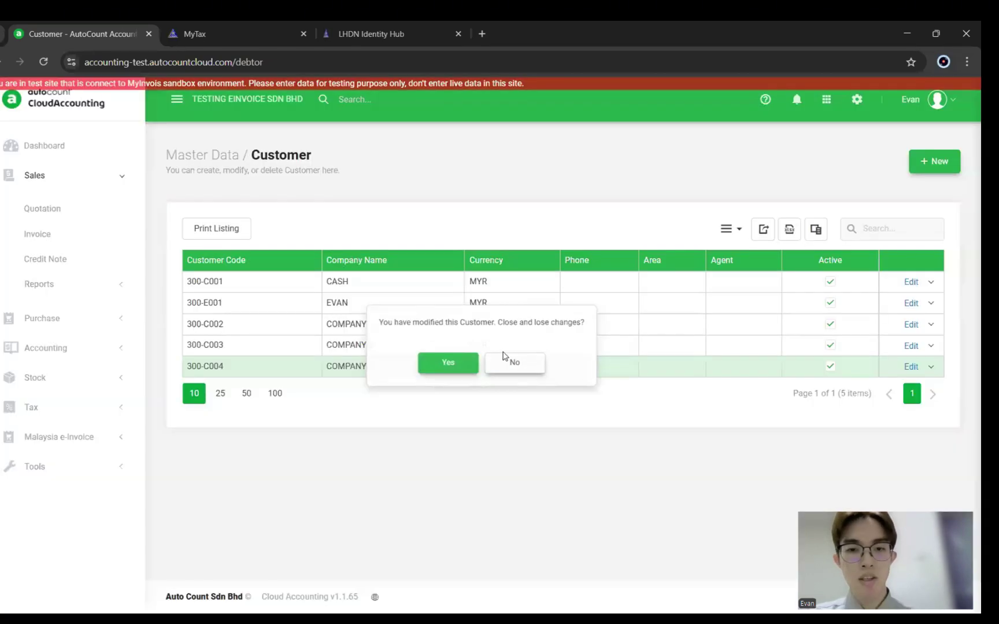
{"action": "left_click", "coordinate": [732, 230]}
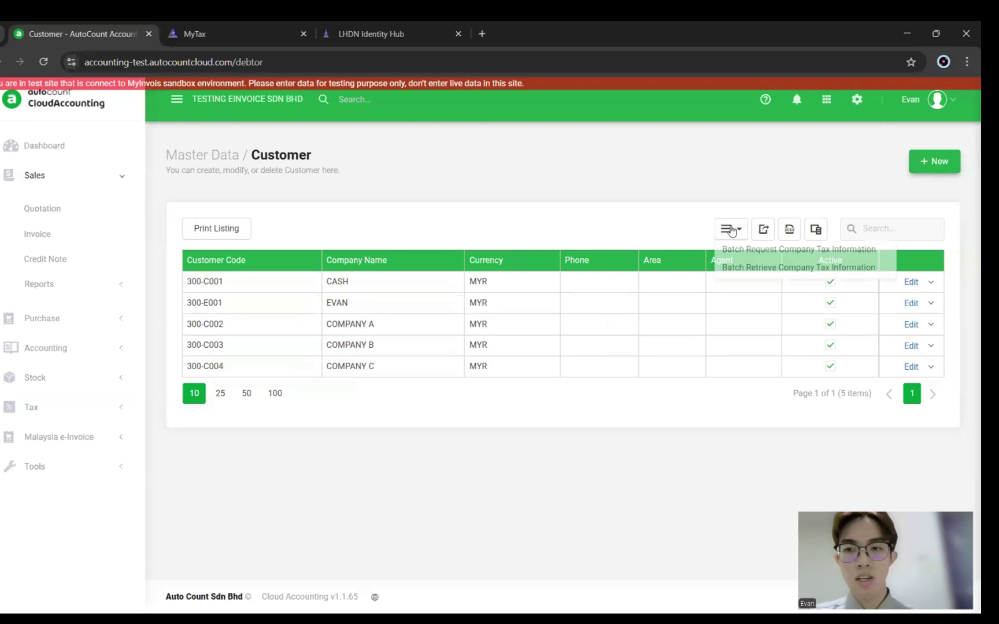
{"action": "left_click", "coordinate": [793, 269]}
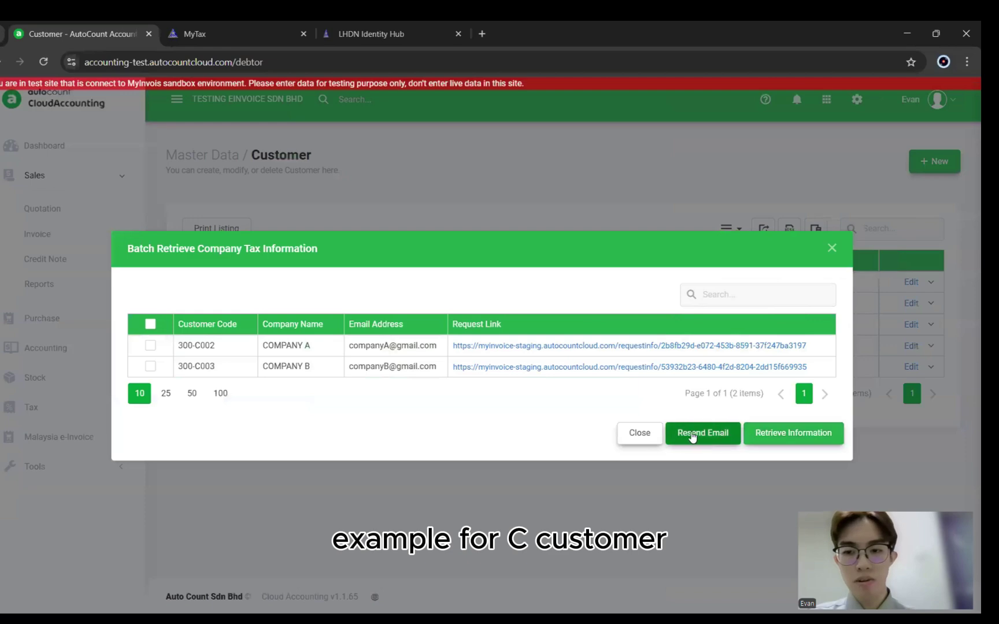
{"action": "left_click", "coordinate": [639, 433]}
Reopen COMPANY C's tax information request, then close everything back to the customer list
{"action": "left_click", "coordinate": [910, 367]}
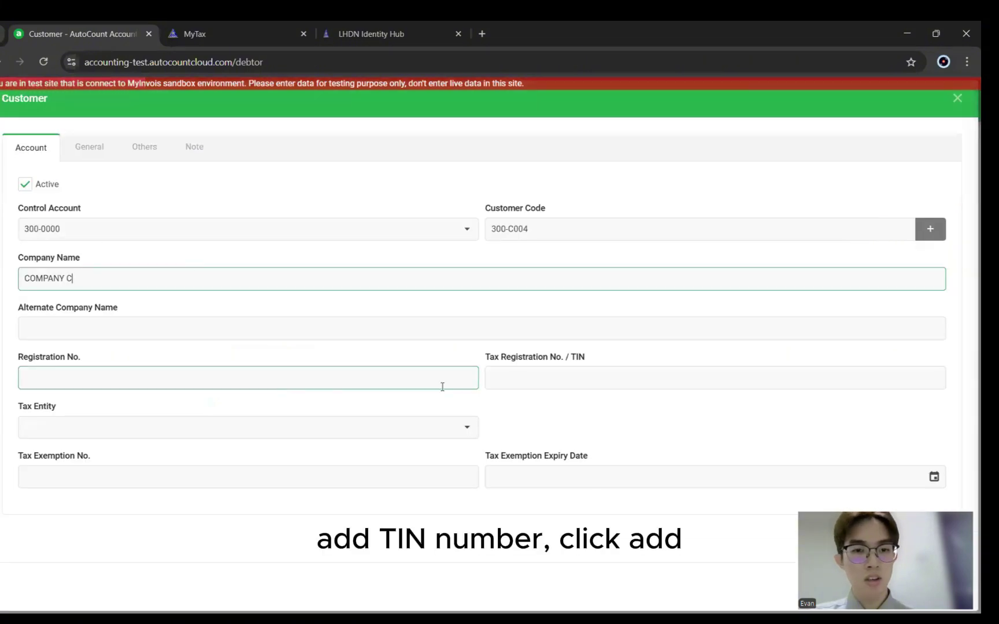
{"action": "left_click", "coordinate": [408, 427]}
{"action": "left_click", "coordinate": [160, 245]}
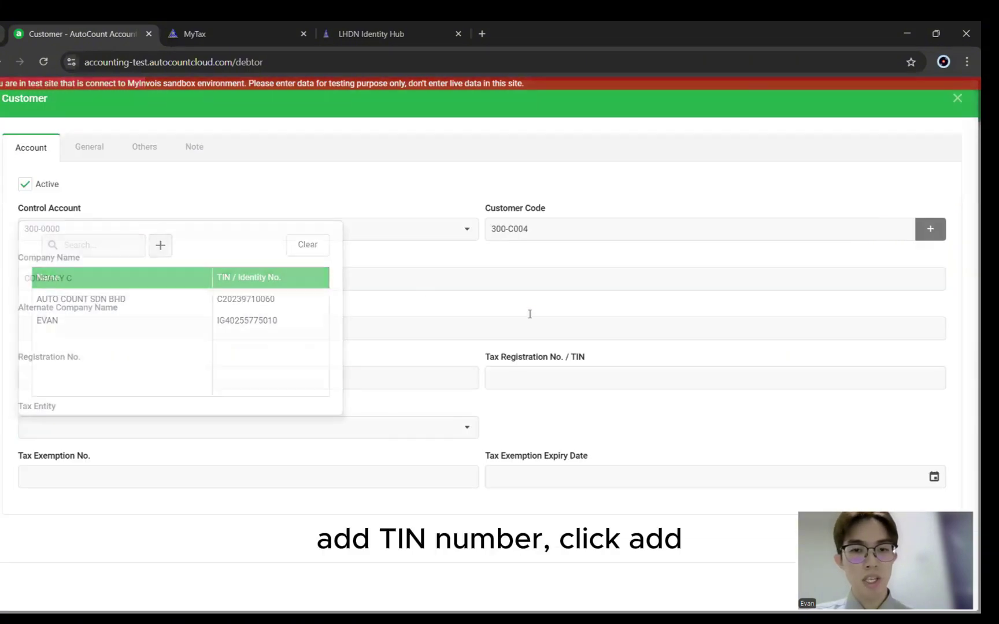
{"action": "left_click", "coordinate": [477, 160]}
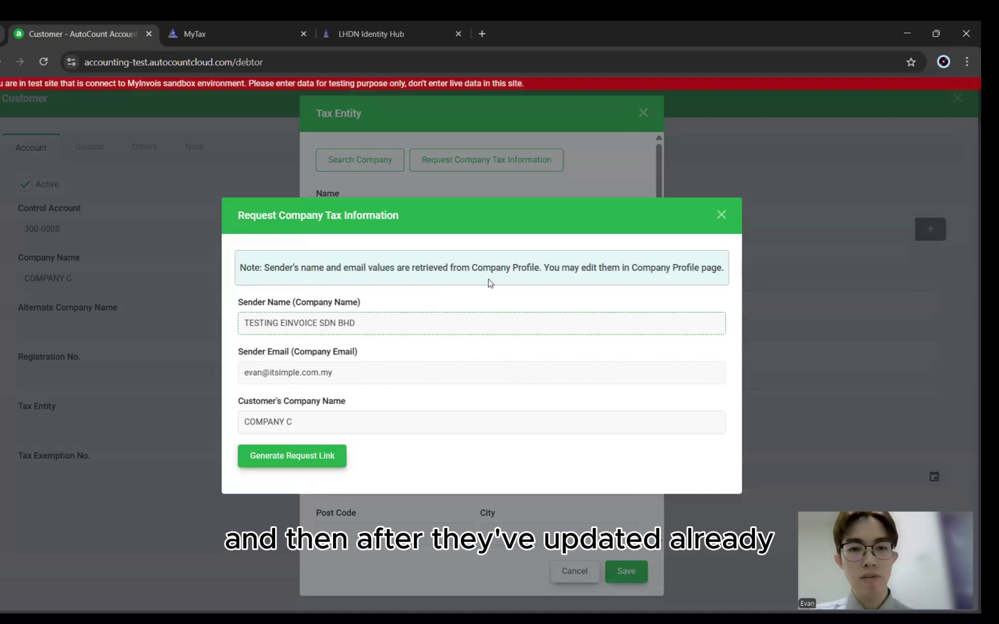
{"action": "left_click", "coordinate": [650, 421]}
{"action": "left_click", "coordinate": [694, 470]}
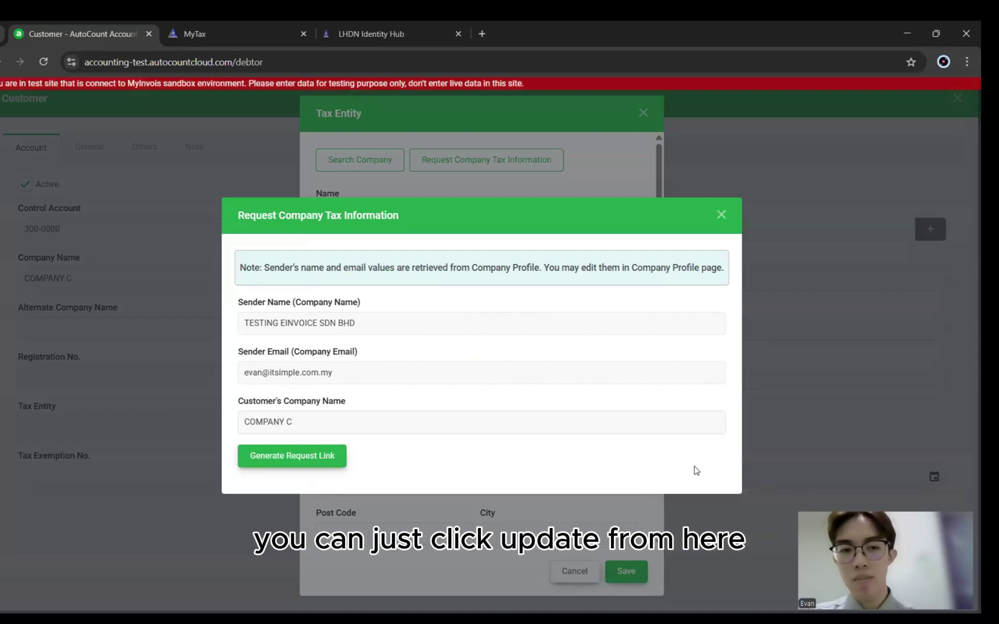
{"action": "left_click", "coordinate": [721, 215]}
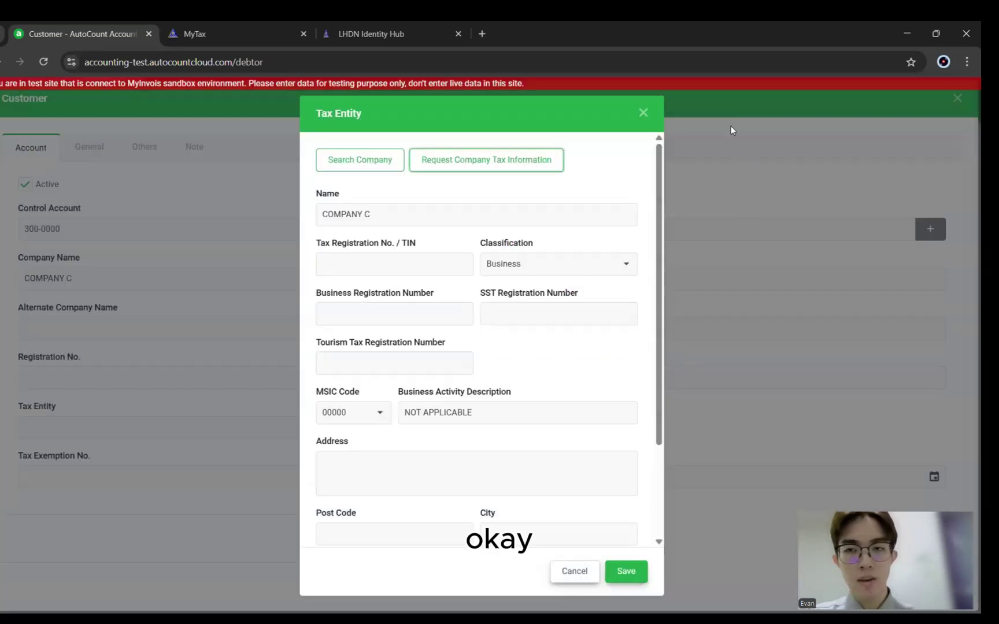
{"action": "left_click", "coordinate": [651, 115]}
{"action": "key", "text": "Escape"}
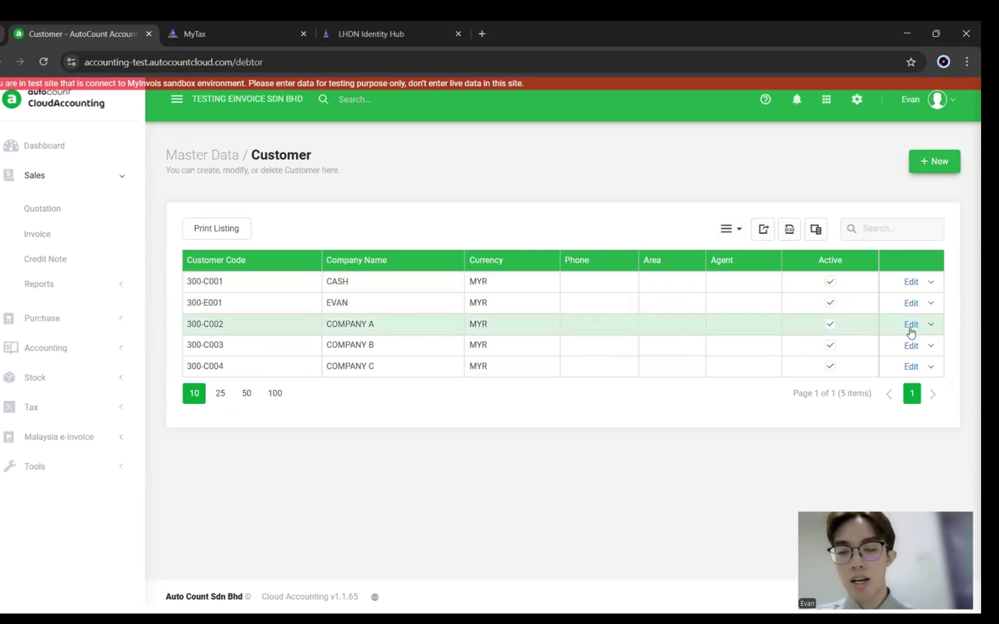
After first opening COMPANY A, assign the individual customer its matching Tax Entity entry
{"action": "left_click", "coordinate": [911, 325]}
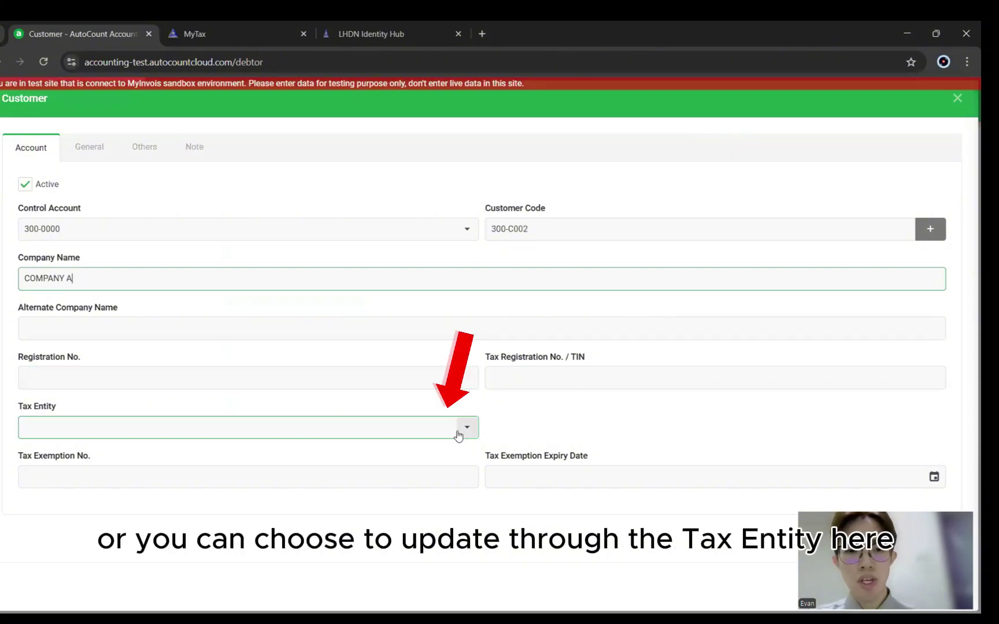
{"action": "left_click", "coordinate": [468, 431]}
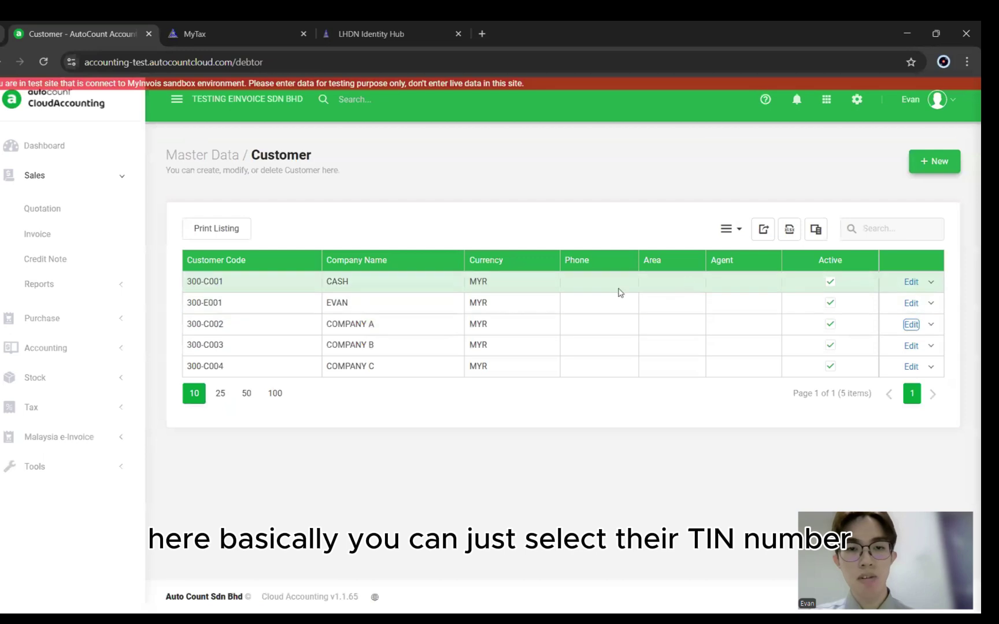
{"action": "left_click", "coordinate": [911, 302]}
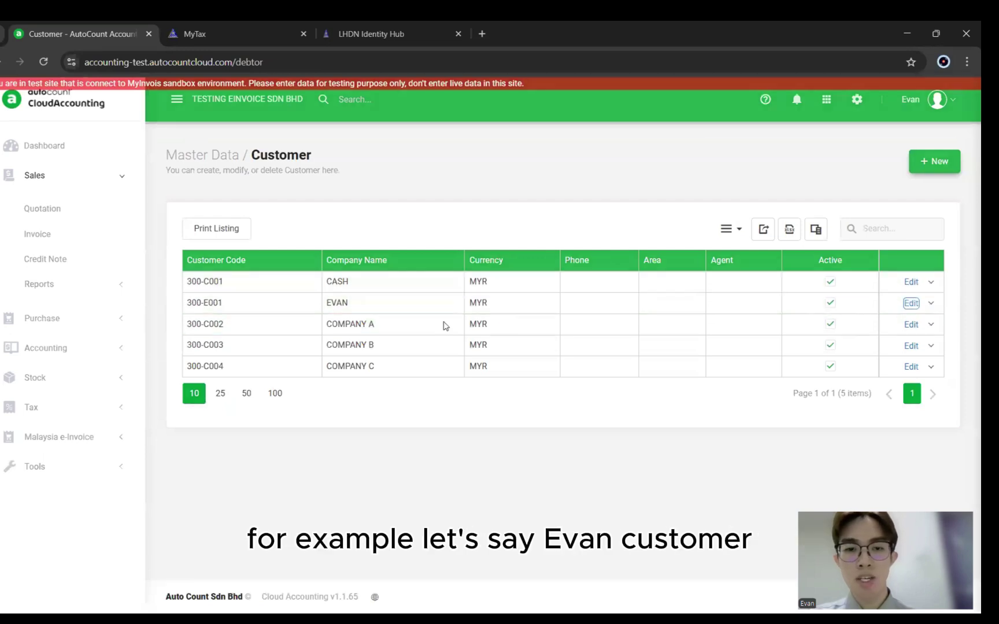
{"action": "left_click", "coordinate": [428, 426]}
{"action": "left_click", "coordinate": [240, 320]}
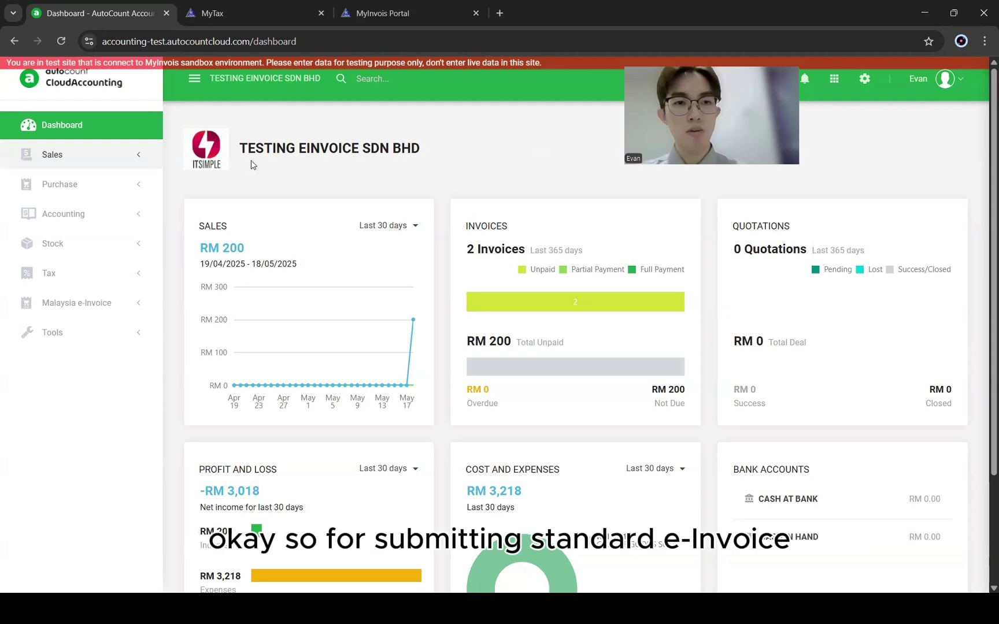
Start a new sales invoice billed to the individual customer EVAN
{"action": "left_click", "coordinate": [103, 162]}
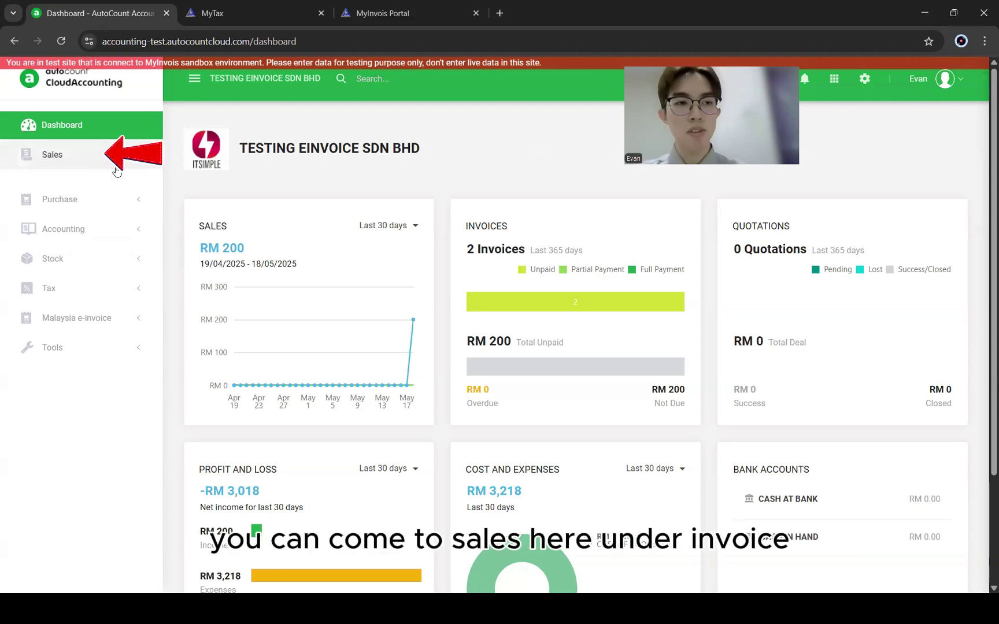
{"action": "left_click", "coordinate": [109, 218]}
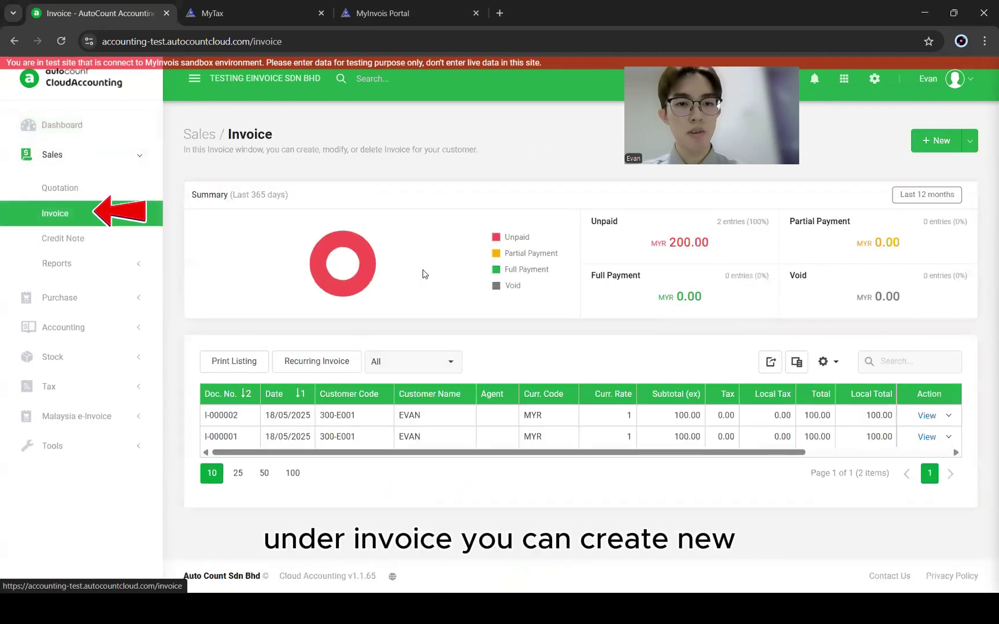
{"action": "left_click", "coordinate": [935, 140]}
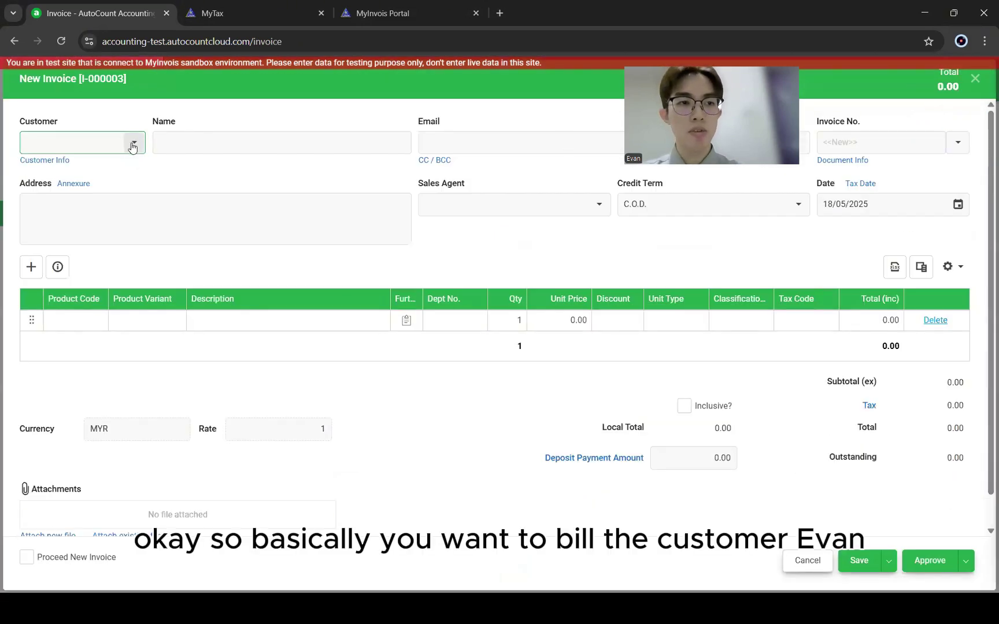
{"action": "left_click", "coordinate": [133, 146]}
{"action": "left_click", "coordinate": [134, 316]}
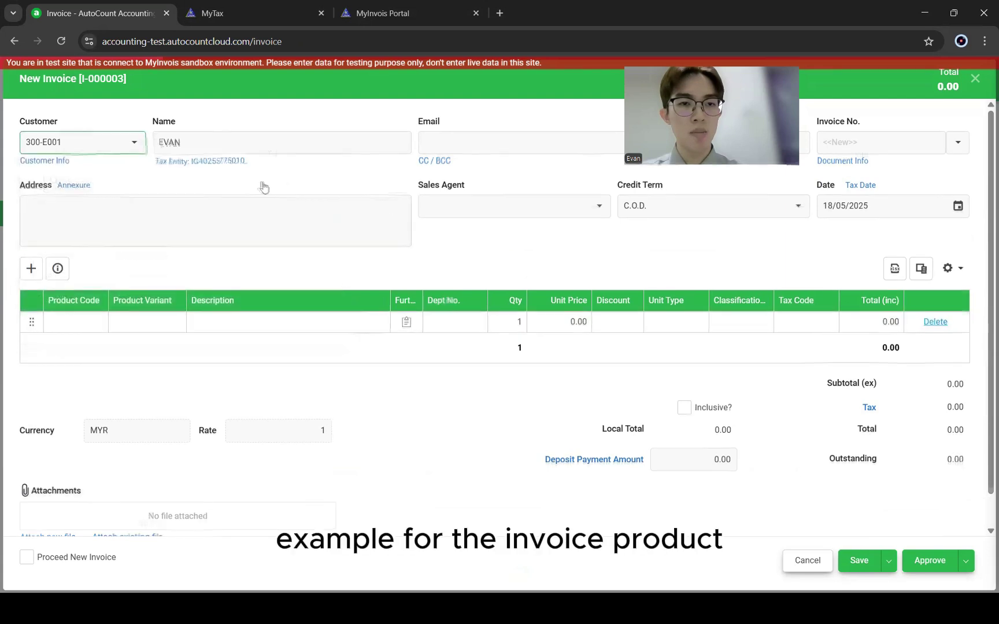
Add PRODUCT A at 100.00 as the first line, with classification code 022
{"action": "left_click", "coordinate": [70, 321]}
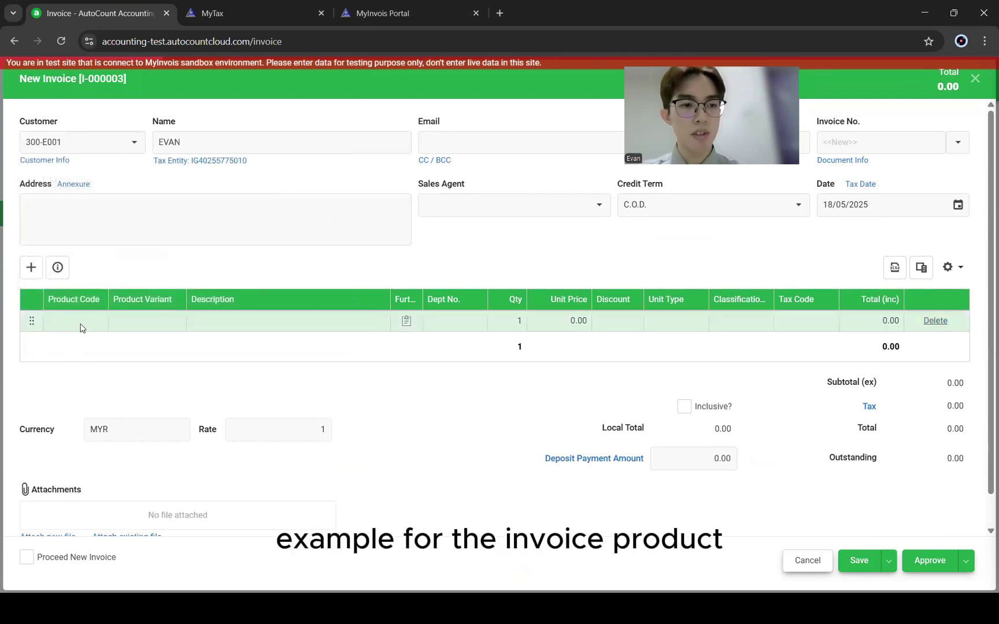
{"action": "left_click", "coordinate": [325, 408]}
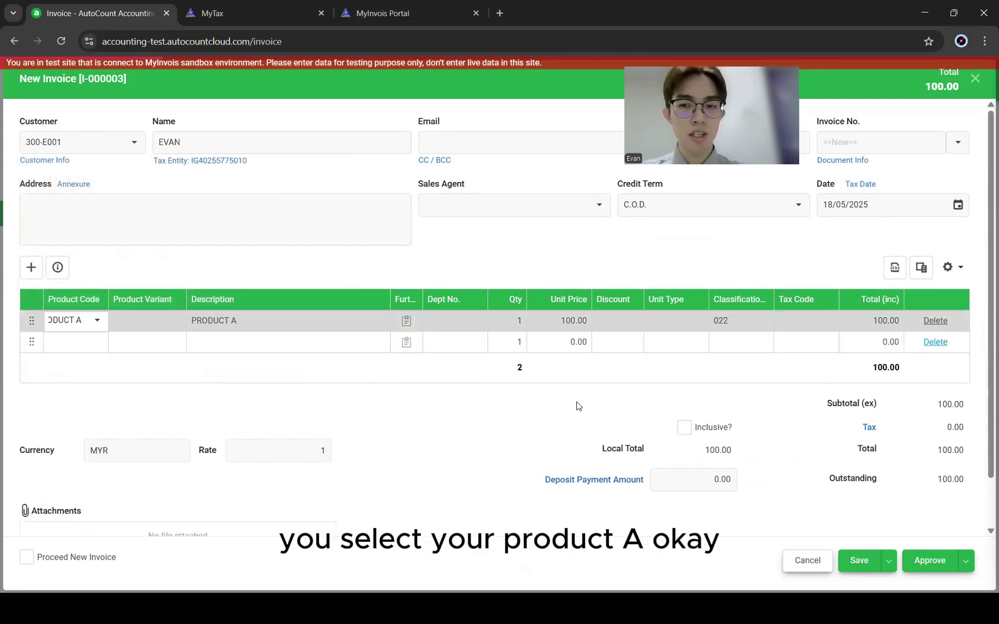
{"action": "left_click", "coordinate": [760, 321]}
{"action": "left_click", "coordinate": [440, 391]}
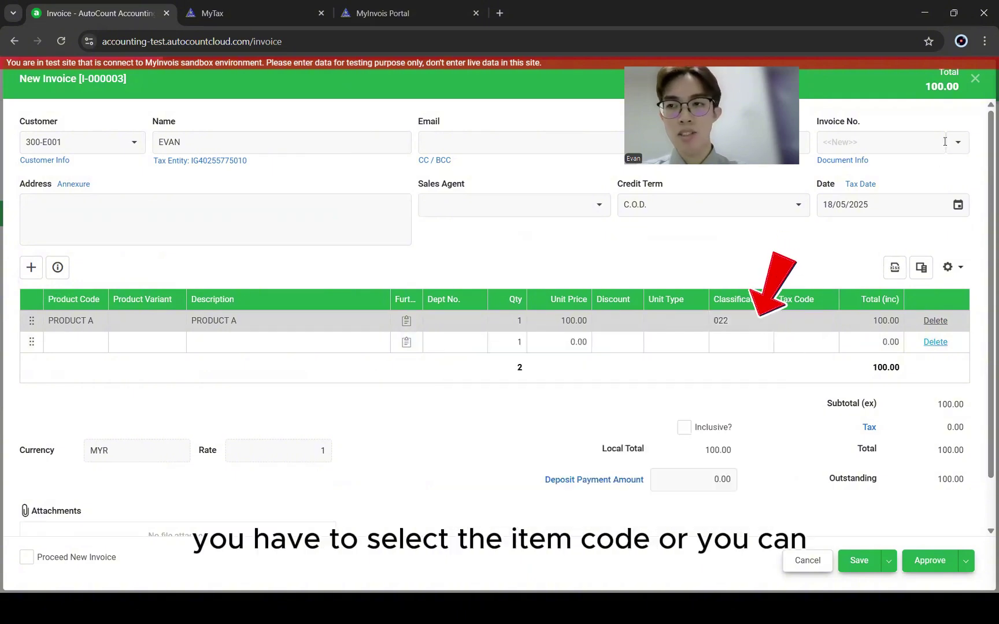
Discard unsaved invoice I-000003 and confirm PRODUCT A's e-Invoicing classification code is 022
{"action": "left_click", "coordinate": [975, 79]}
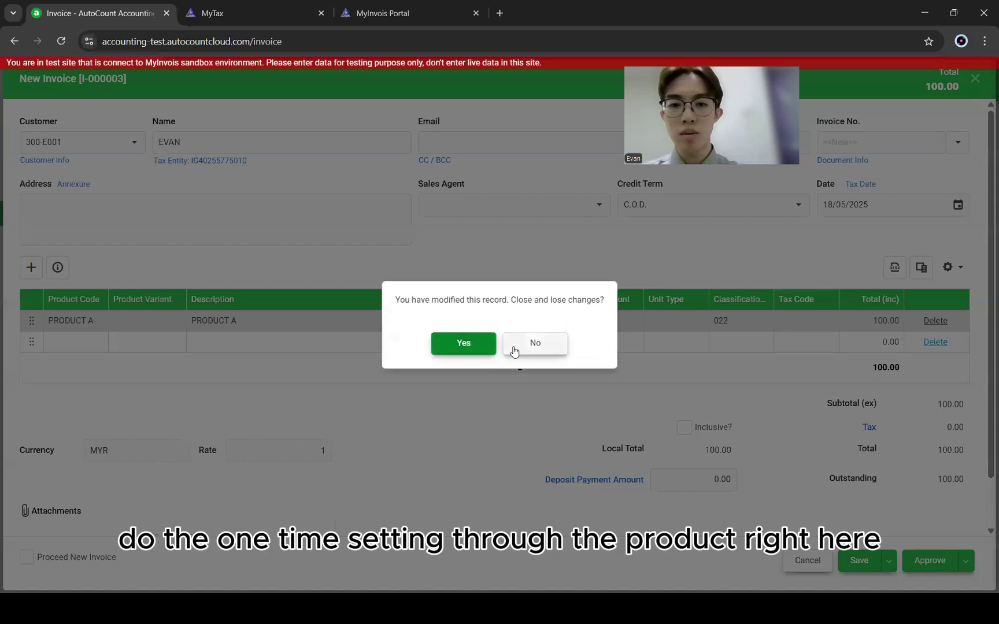
{"action": "left_click", "coordinate": [457, 343]}
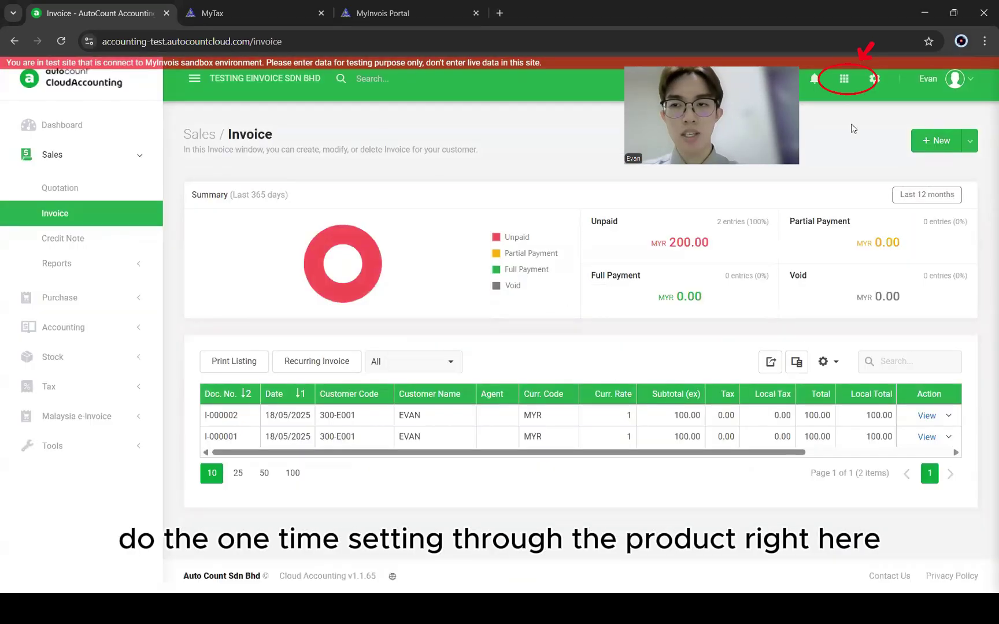
{"action": "left_click", "coordinate": [850, 85]}
{"action": "left_click", "coordinate": [627, 346]}
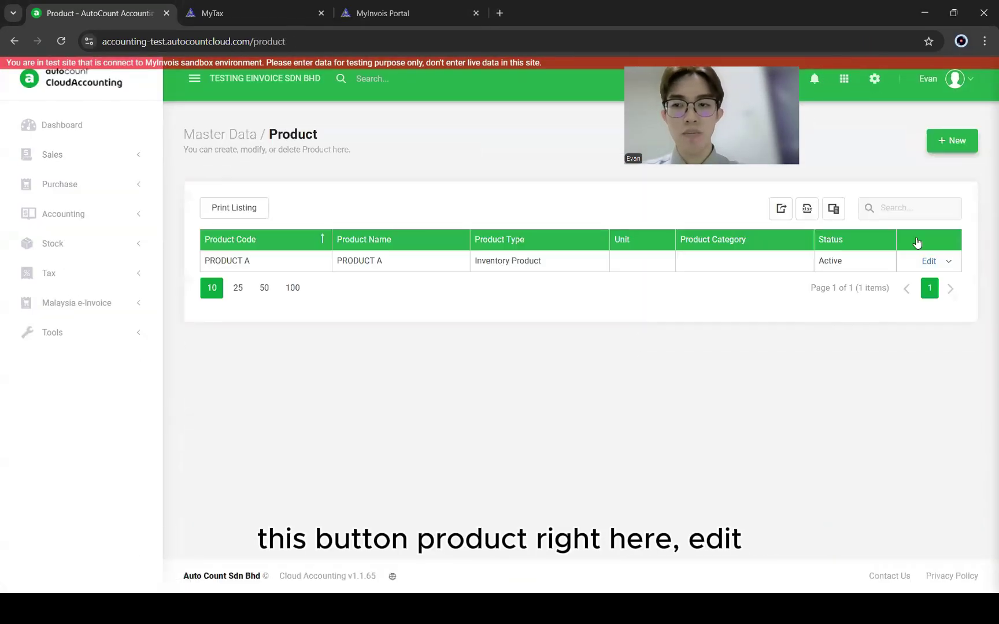
{"action": "left_click", "coordinate": [926, 261]}
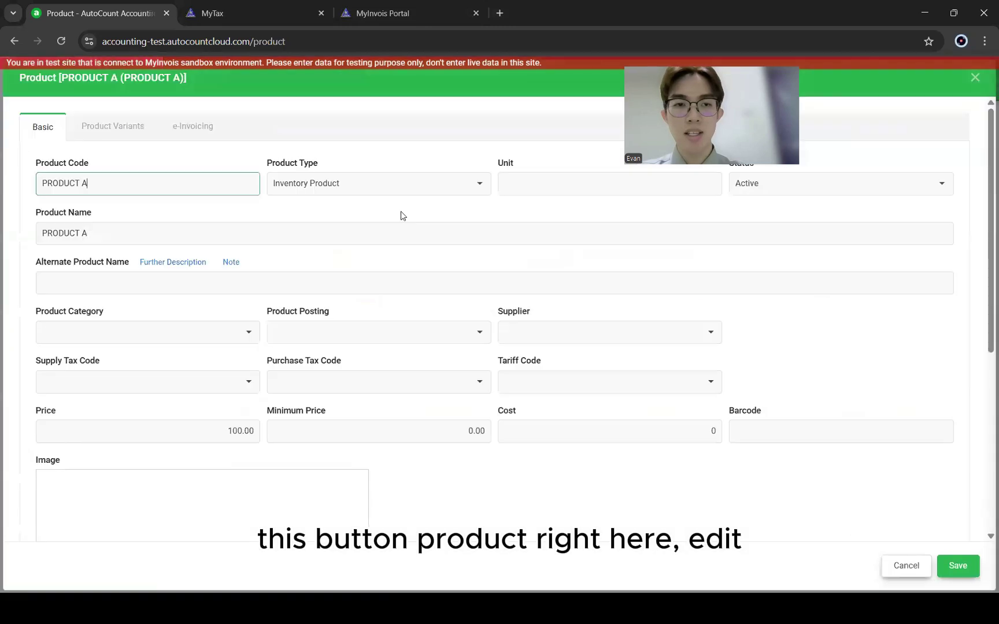
{"action": "left_click", "coordinate": [202, 127]}
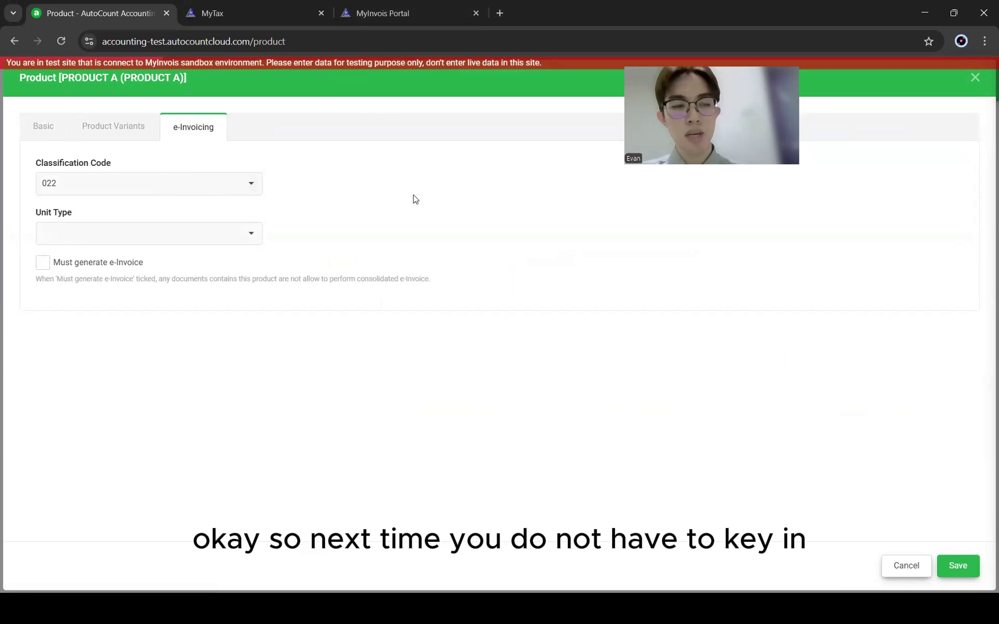
{"action": "key", "text": "Escape"}
Return to the Sales invoice list and begin a new invoice
{"action": "left_click", "coordinate": [112, 153]}
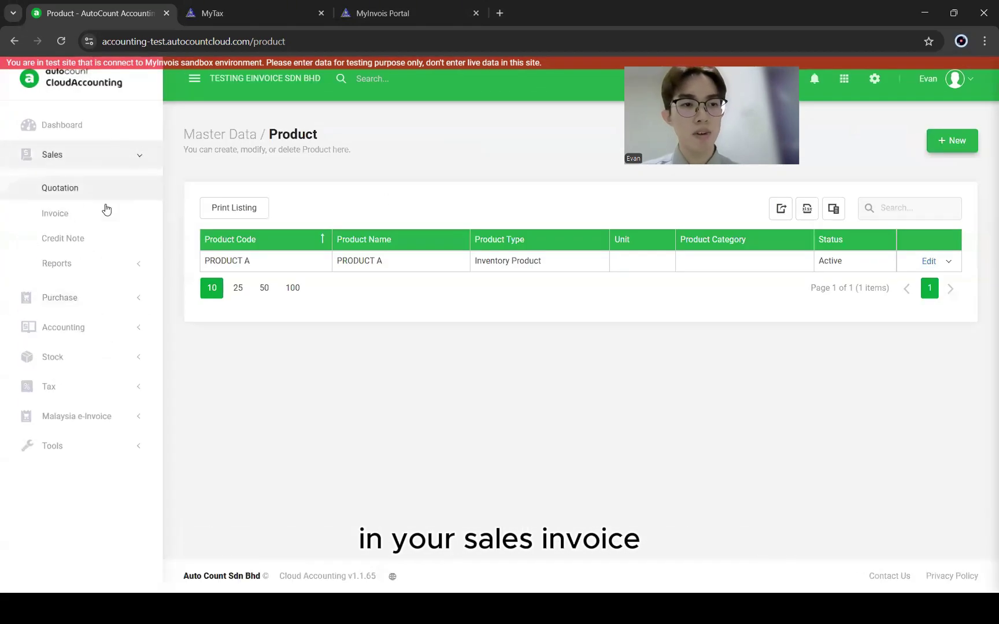
{"action": "left_click", "coordinate": [105, 211]}
{"action": "left_click", "coordinate": [935, 141]}
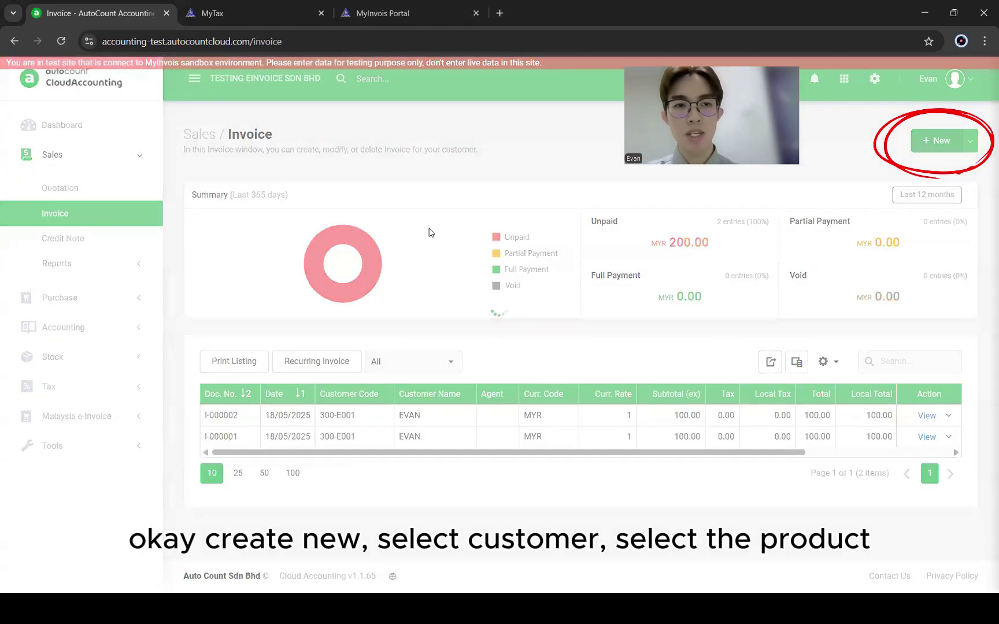
Fill invoice I-000003 for 300-E001 EVAN with PRODUCT A at 100.00 and approve it
{"action": "left_click", "coordinate": [71, 318]}
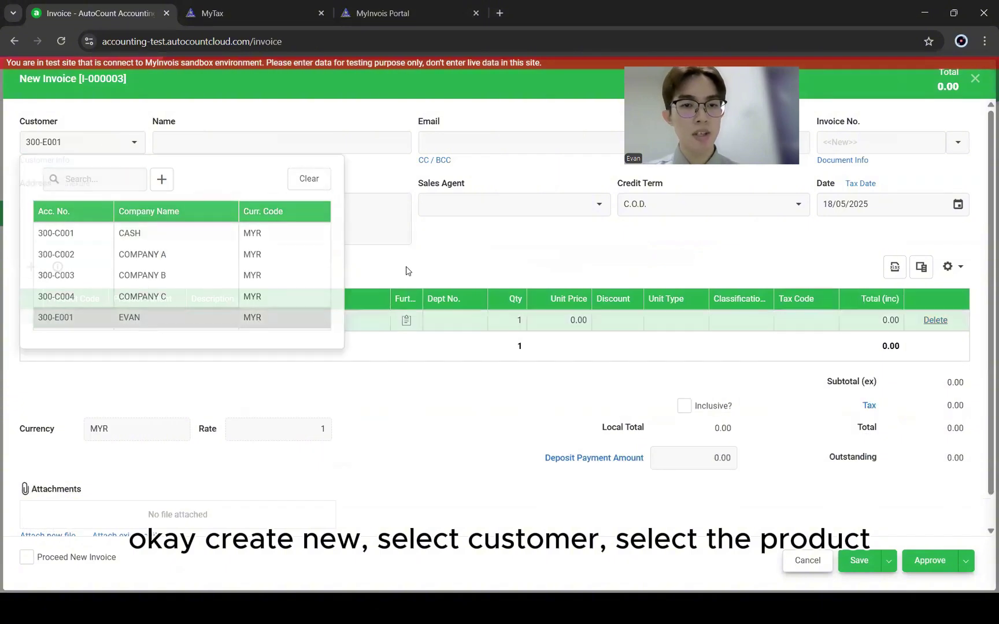
{"action": "left_click", "coordinate": [71, 323]}
{"action": "left_click", "coordinate": [91, 325]}
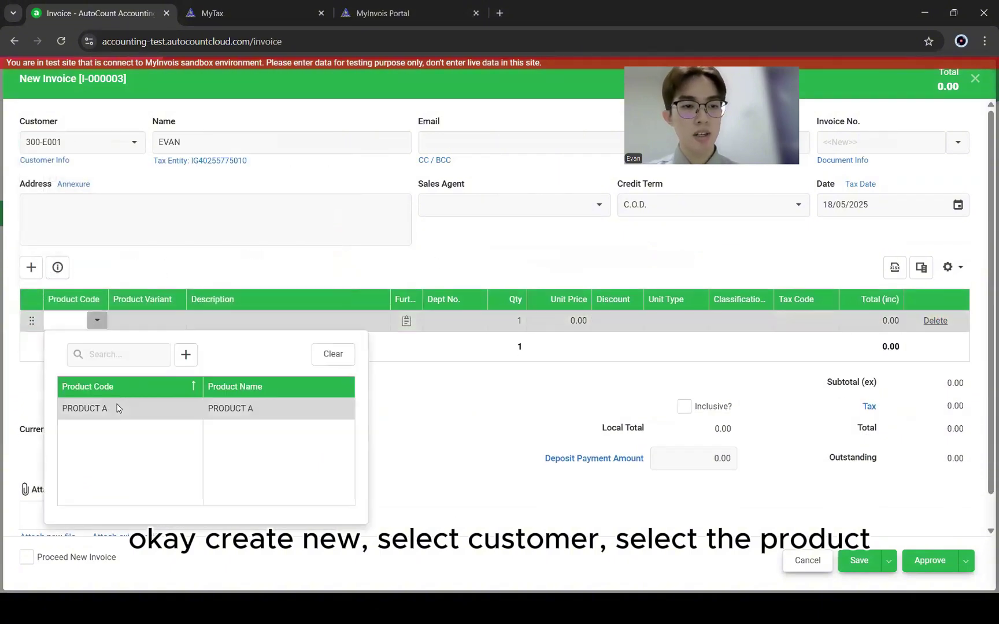
{"action": "left_click", "coordinate": [118, 408]}
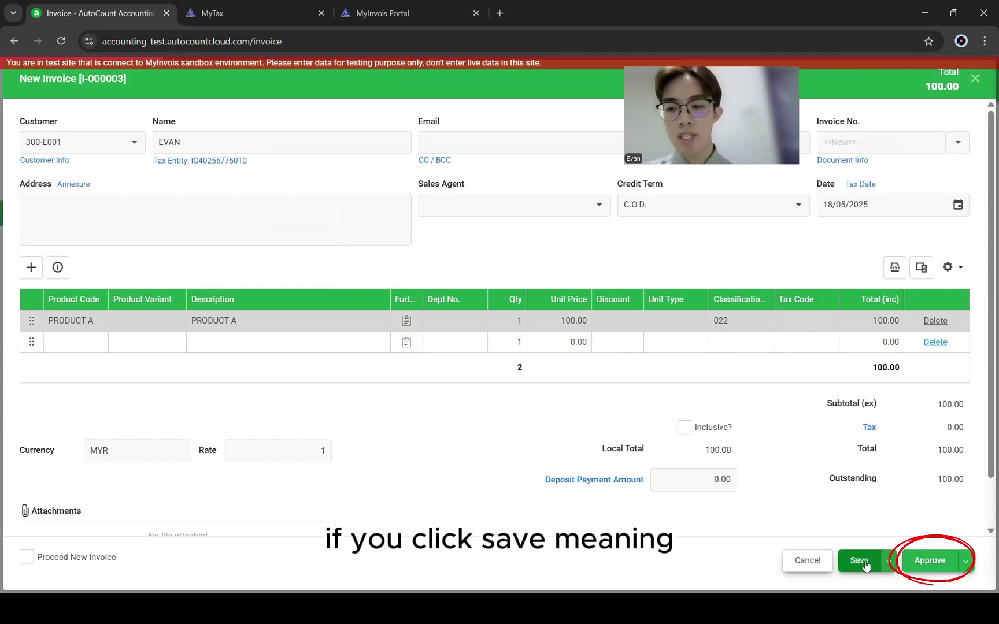
{"action": "mouse_move", "coordinate": [866, 566]}
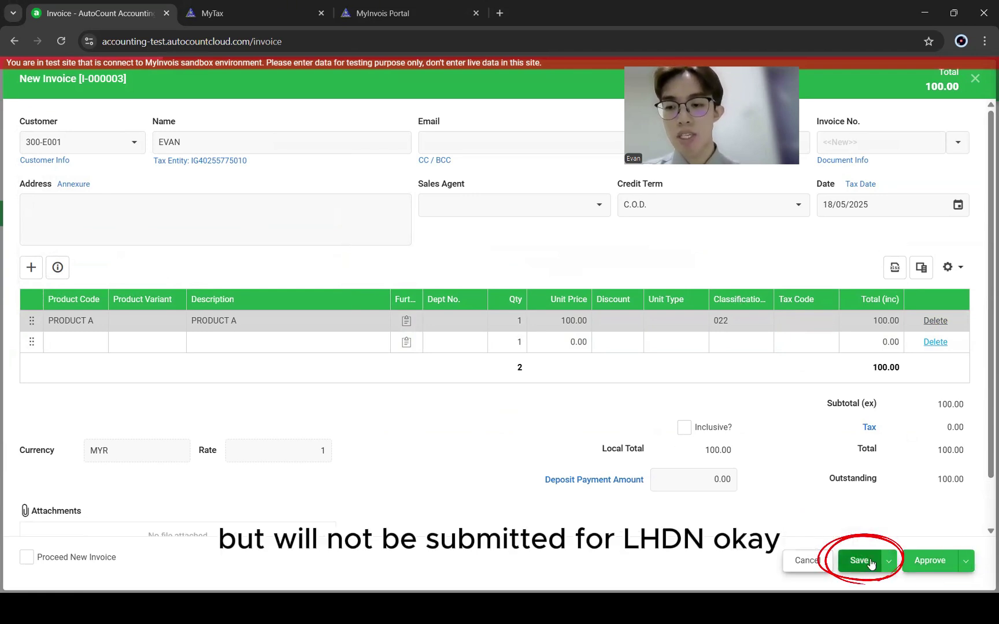
{"action": "left_click", "coordinate": [928, 561]}
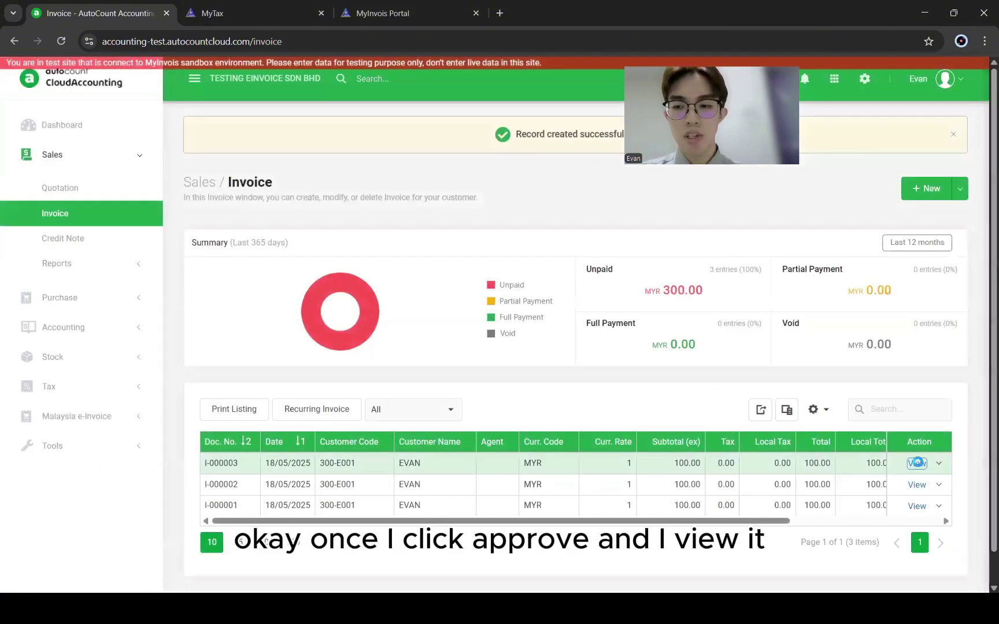
Refresh I-000003's e-Invoice status to Valid, copy its validation link, and open a new tab
{"action": "left_click", "coordinate": [916, 462]}
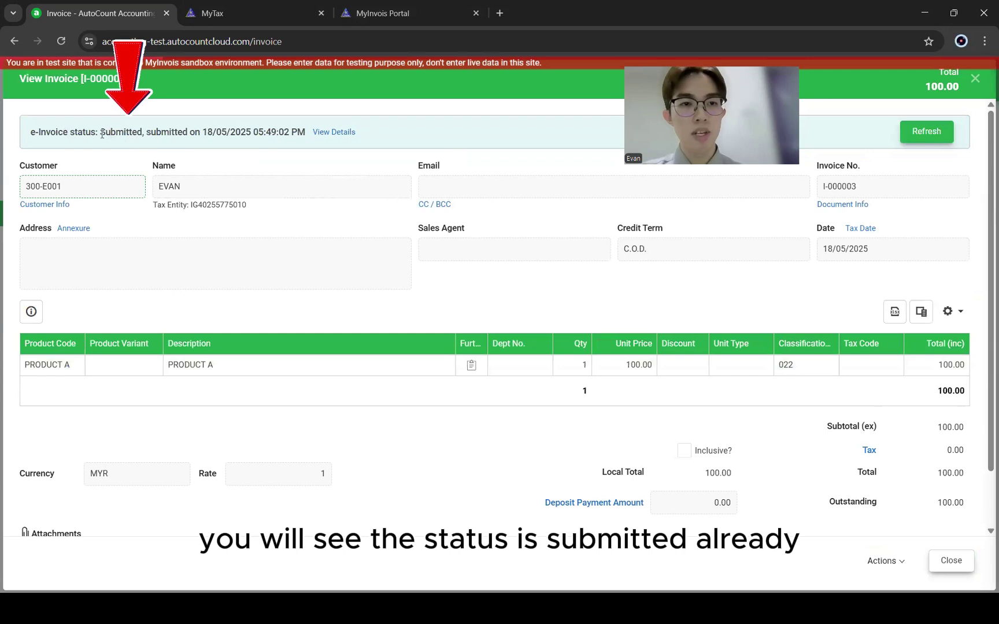
{"action": "left_click_drag", "start_coordinate": [100, 133], "coordinate": [226, 133]}
{"action": "left_click", "coordinate": [226, 133]}
{"action": "left_click", "coordinate": [908, 131]}
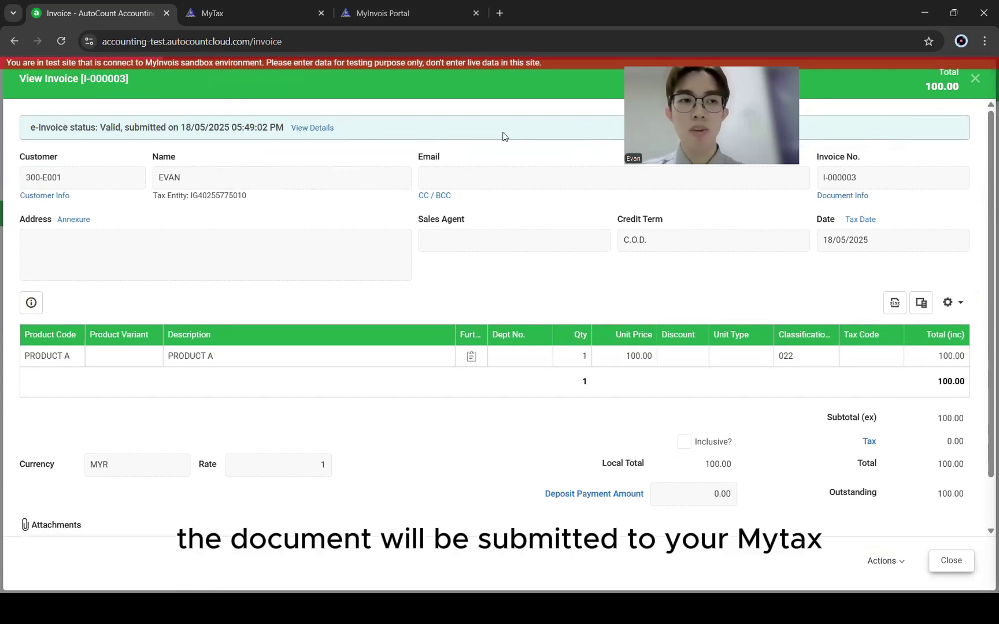
{"action": "left_click", "coordinate": [312, 128]}
{"action": "left_click", "coordinate": [734, 354]}
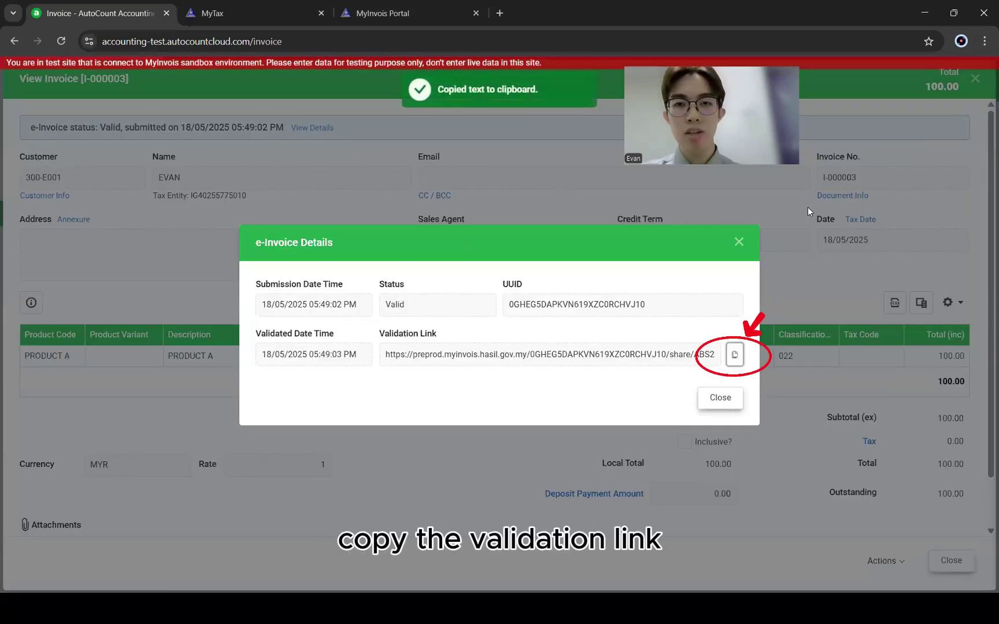
{"action": "key", "text": "ctrl+t"}
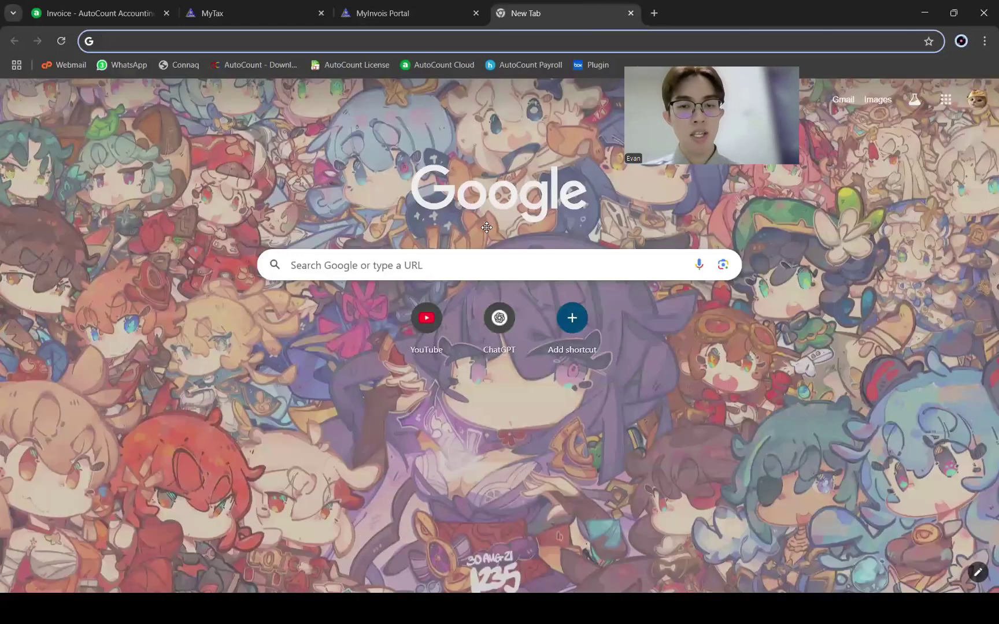
Load I-000003's validation page and refresh the MyInvois documents list
{"action": "key", "text": "ctrl+v"}
{"action": "key", "text": "Return"}
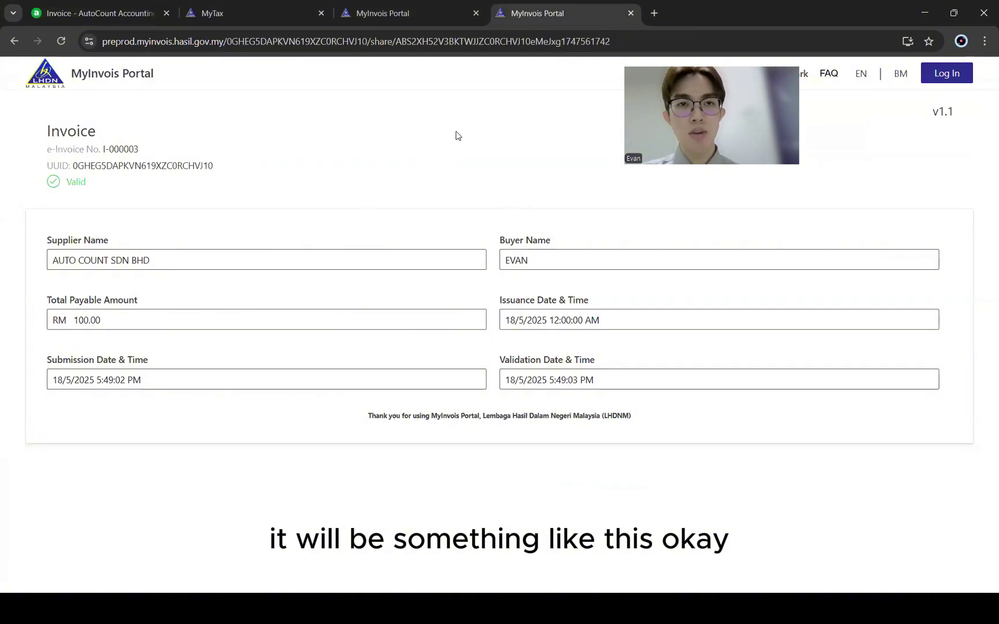
{"action": "left_click", "coordinate": [352, 17]}
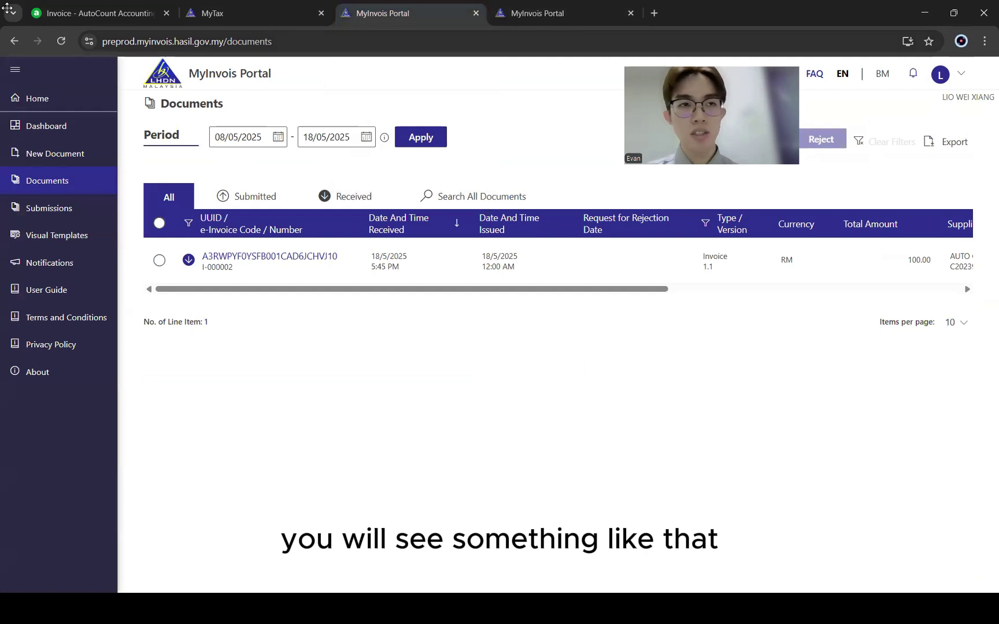
{"action": "left_click", "coordinate": [61, 40]}
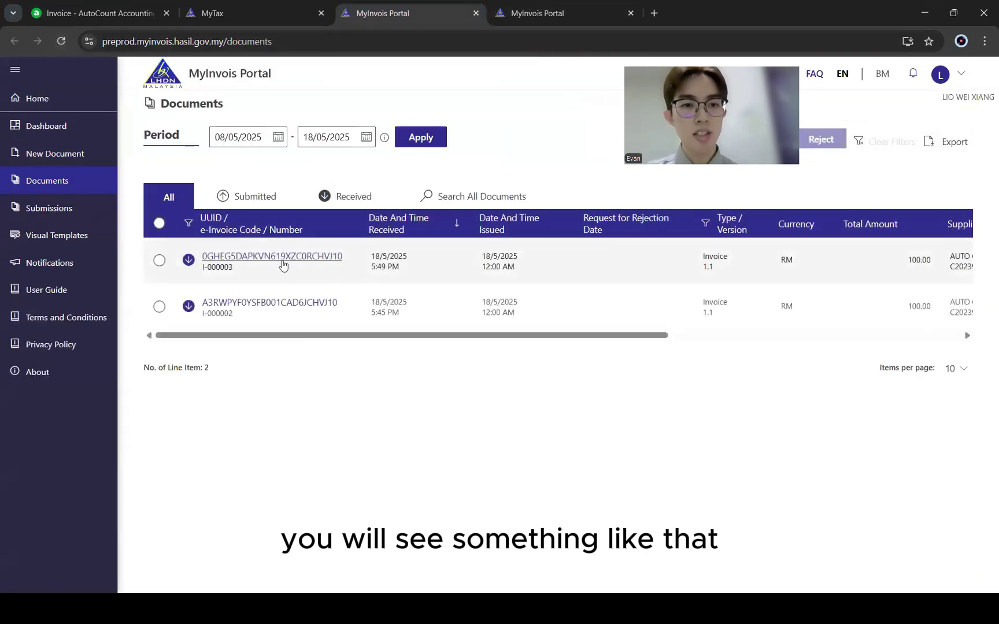
Check I-000003's details show RM 100.00 payable, then close both portal tabs
{"action": "left_click", "coordinate": [219, 266]}
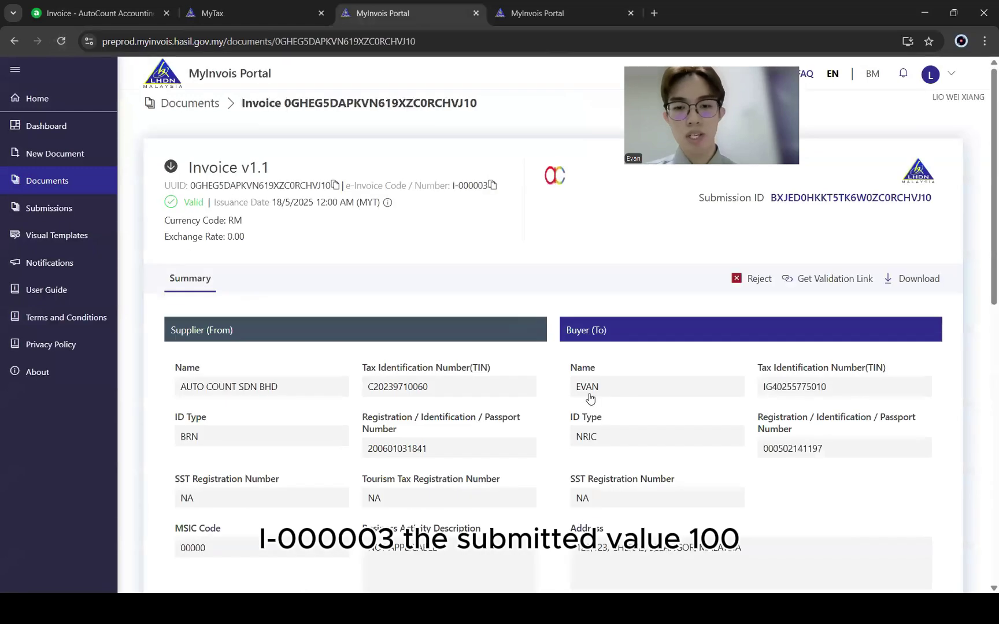
{"action": "scroll", "coordinate": [589, 398], "scroll_direction": "down", "scroll_amount": 10}
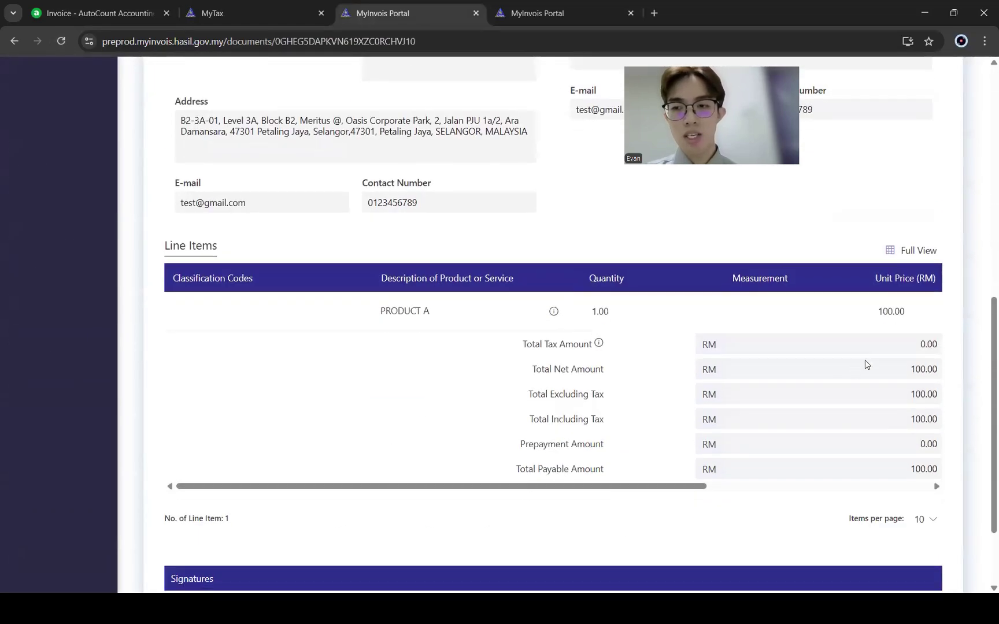
{"action": "key", "text": "ctrl+w"}
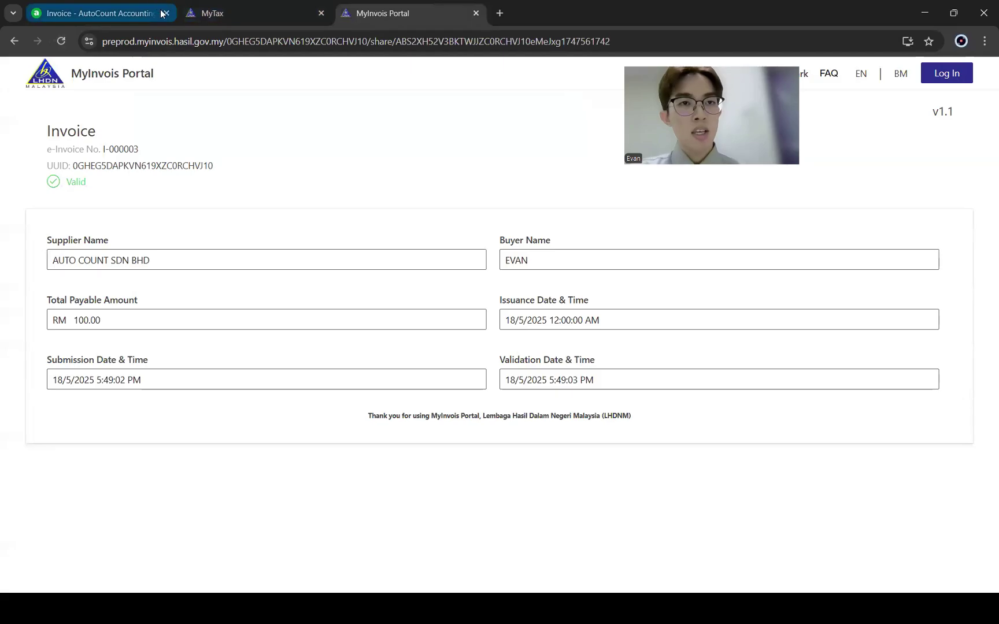
{"action": "key", "text": "ctrl+w"}
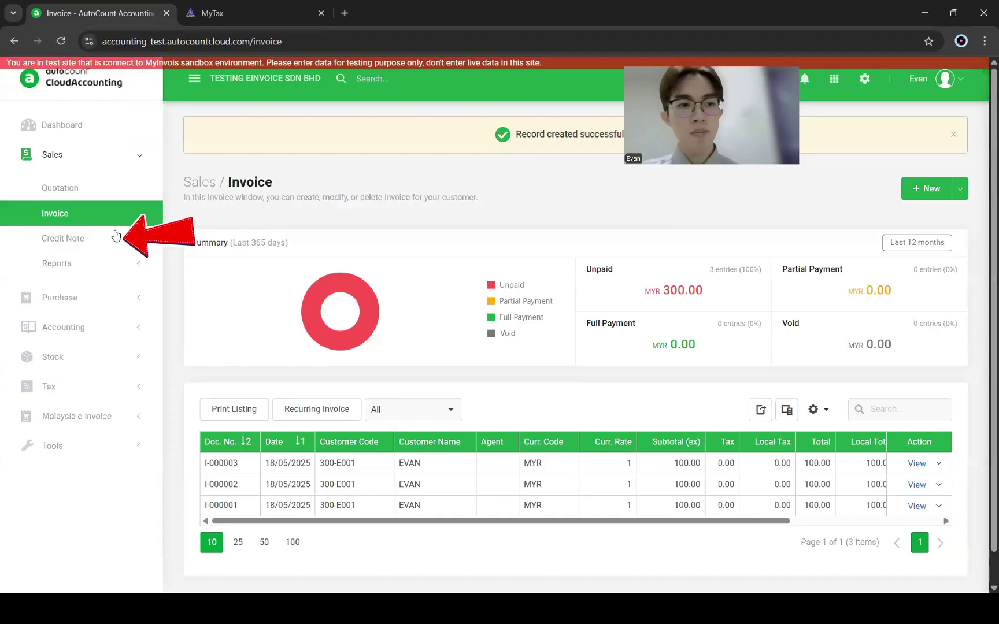
Create and approve credit note CN-000001 for EVAN with PRODUCT A, saved without a reason
{"action": "left_click", "coordinate": [100, 243]}
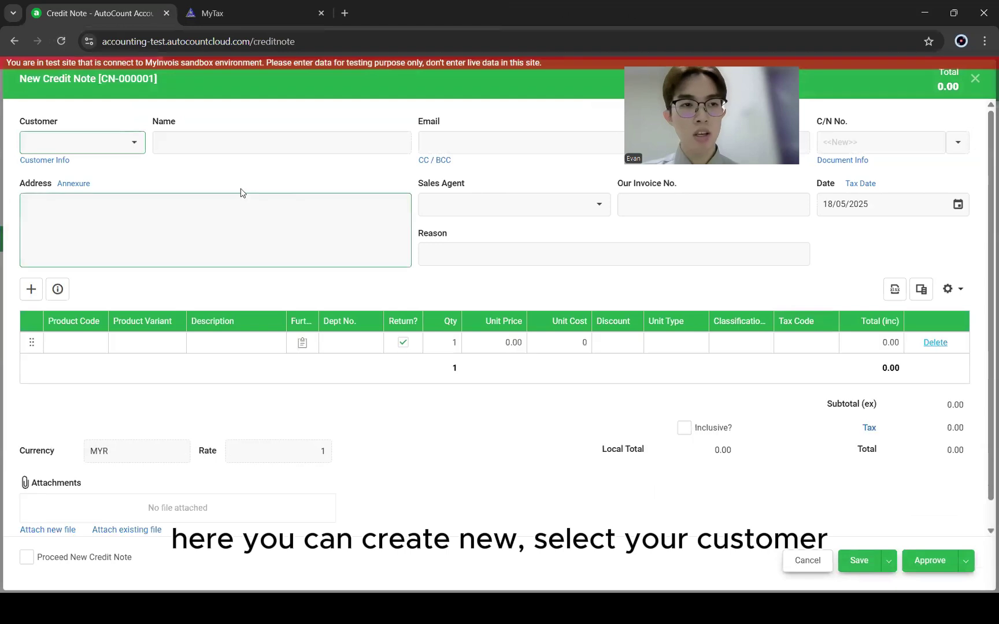
{"action": "left_click", "coordinate": [136, 143]}
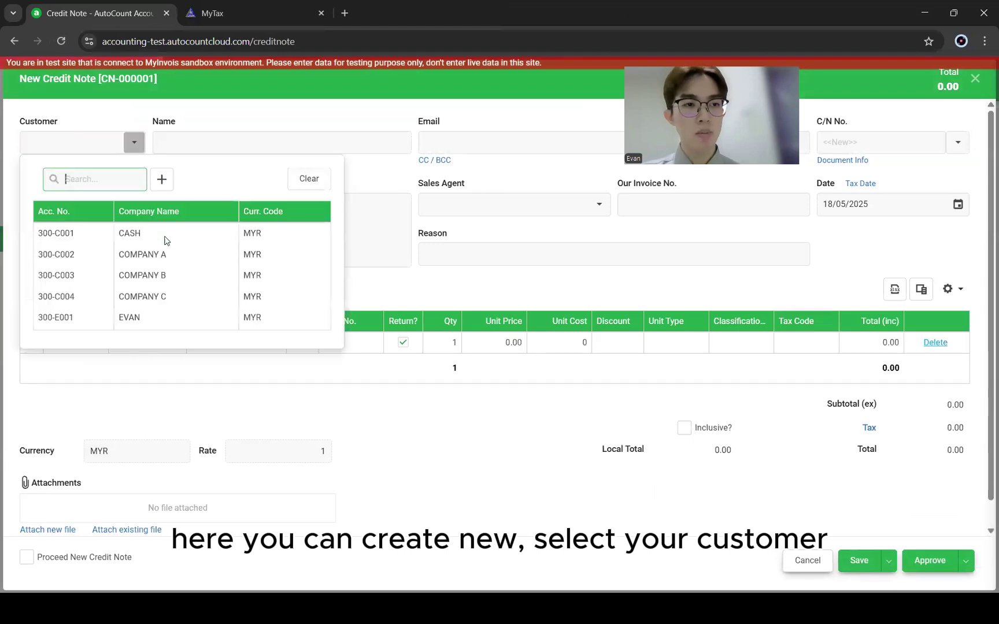
{"action": "left_click", "coordinate": [172, 313]}
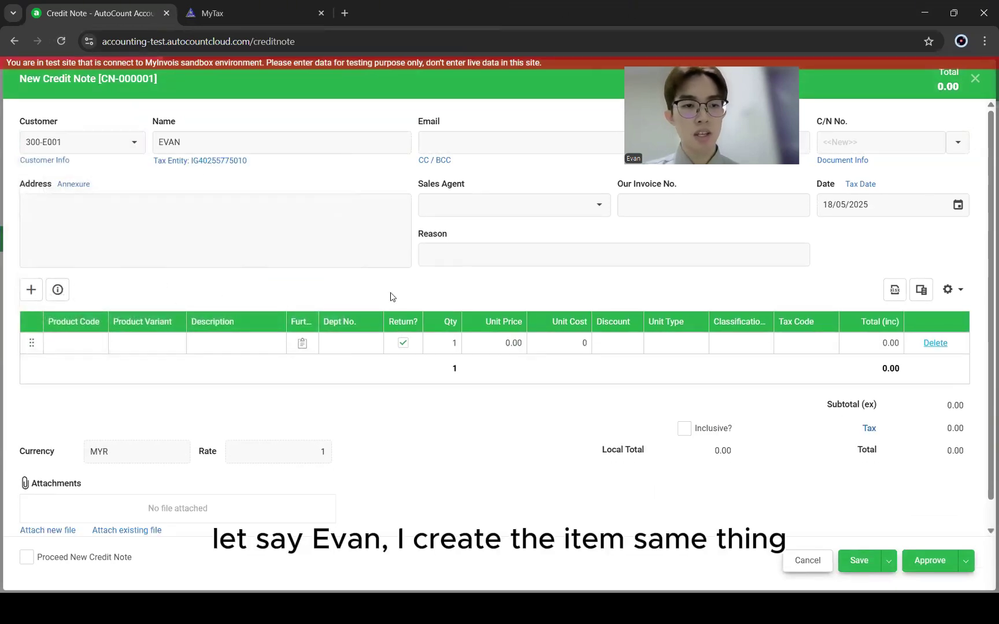
{"action": "left_click", "coordinate": [75, 343]}
{"action": "left_click", "coordinate": [97, 342]}
{"action": "left_click", "coordinate": [148, 428]}
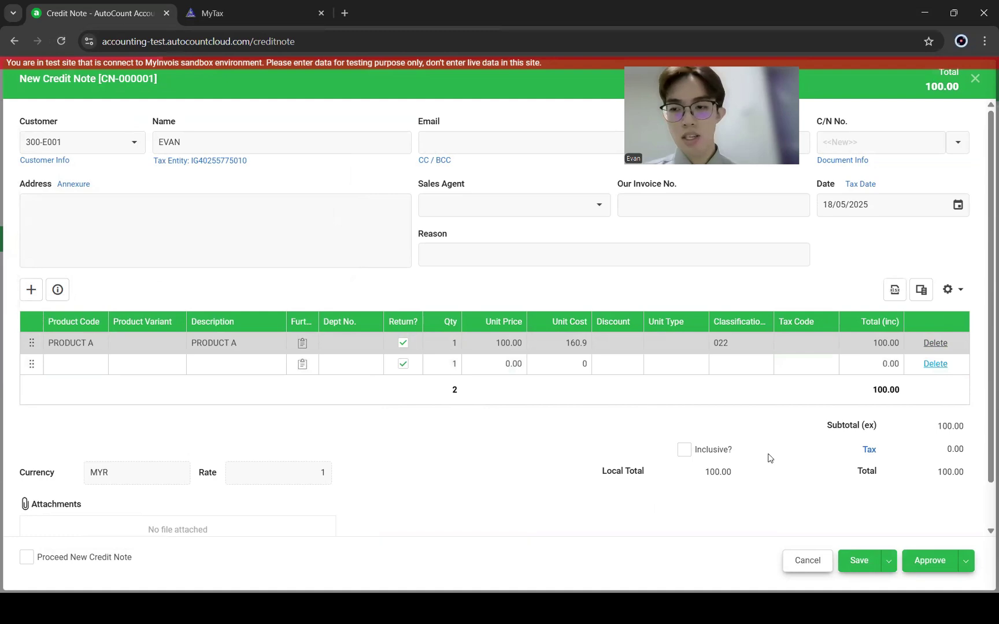
{"action": "left_click", "coordinate": [925, 560]}
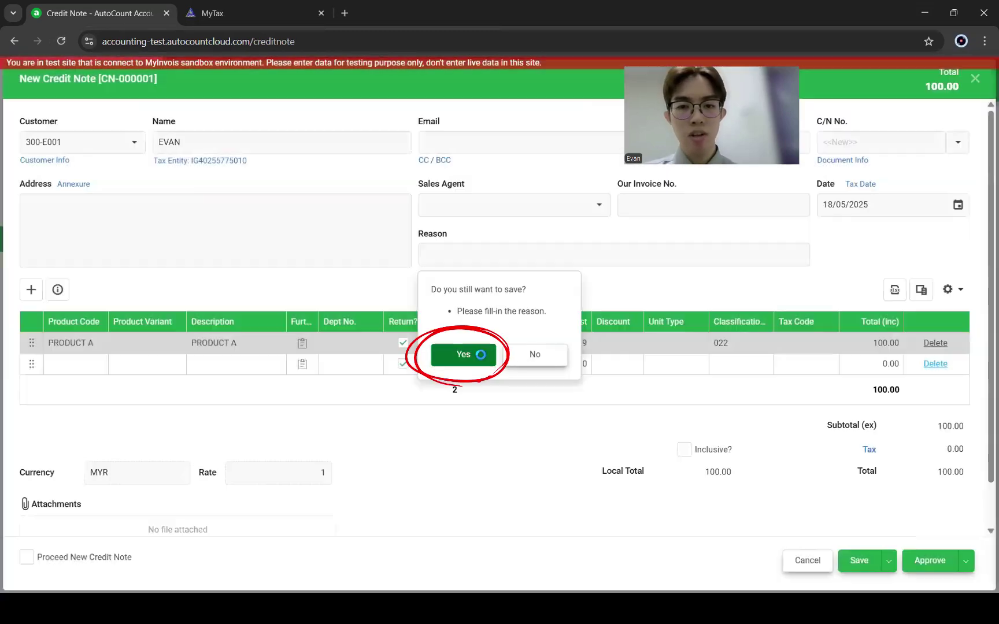
{"action": "left_click", "coordinate": [475, 353]}
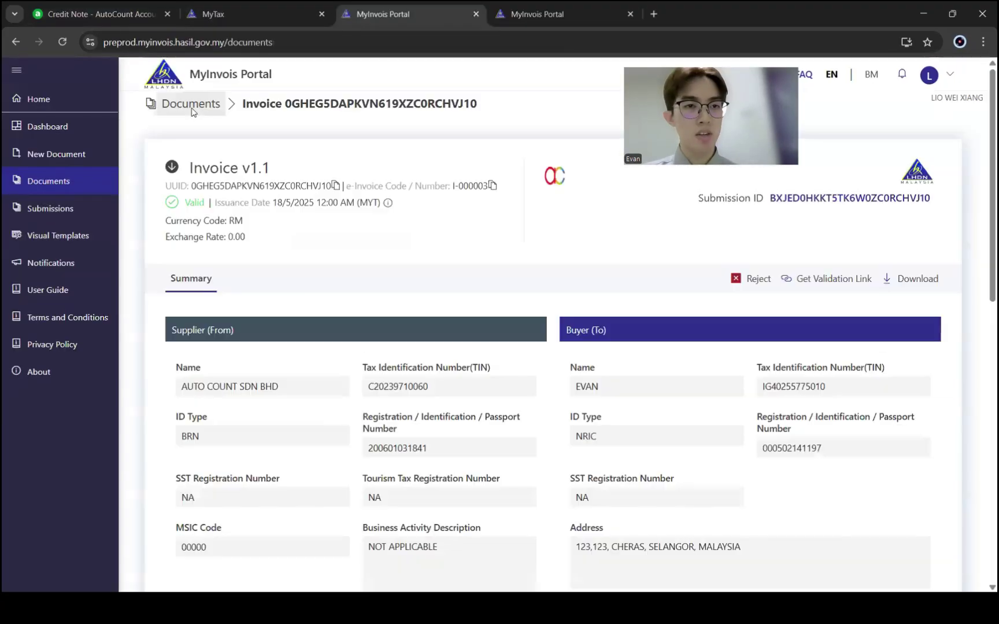
{"action": "left_click", "coordinate": [193, 110]}
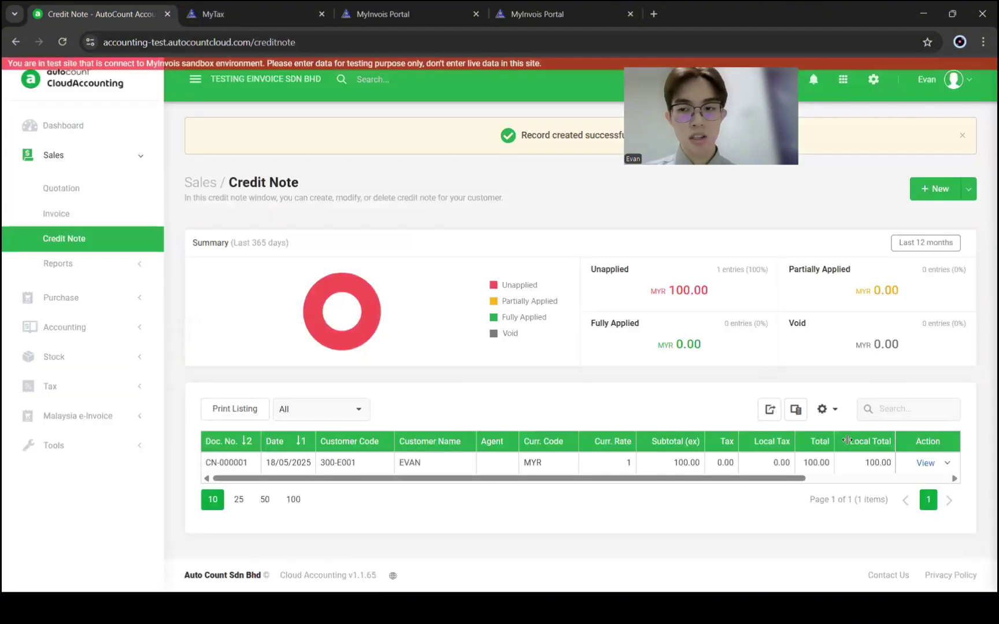
Copy CN-000001's e-Invoice validation link from its details and open a new tab
{"action": "left_click", "coordinate": [925, 462]}
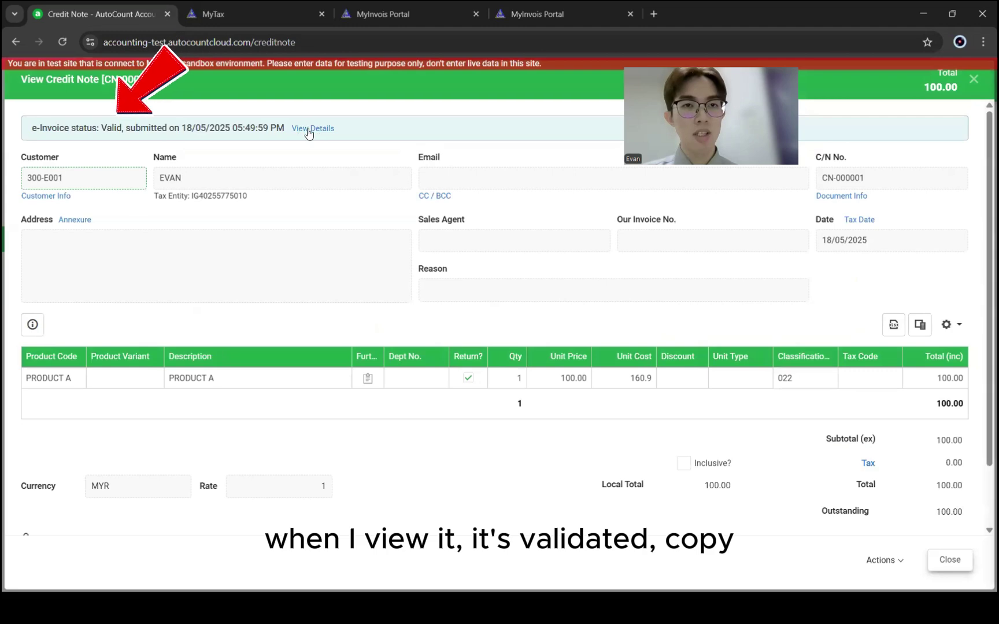
{"action": "left_click", "coordinate": [300, 133]}
{"action": "left_click", "coordinate": [735, 354]}
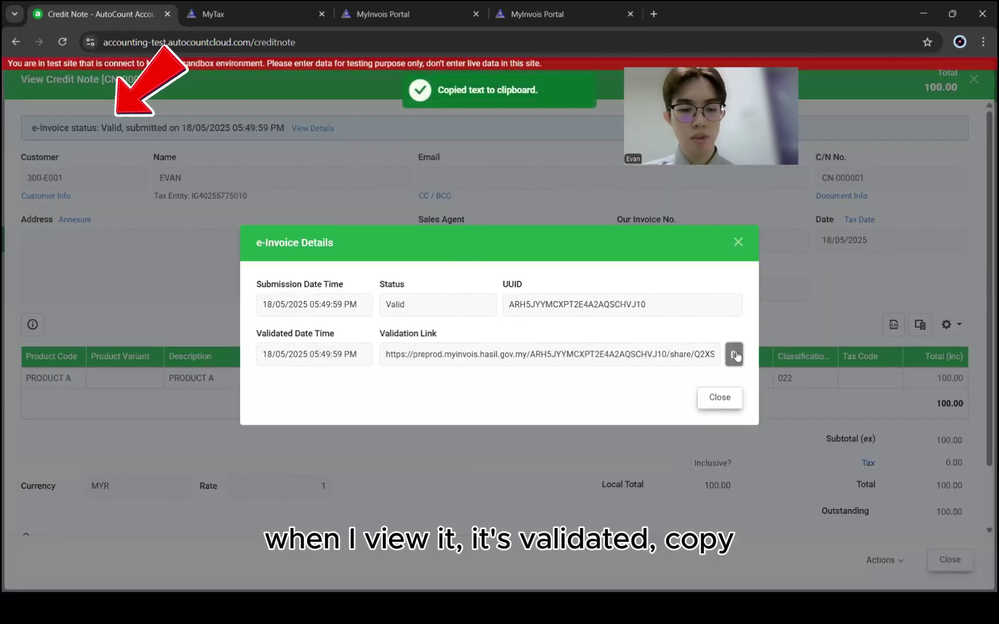
{"action": "key", "text": "ctrl+t"}
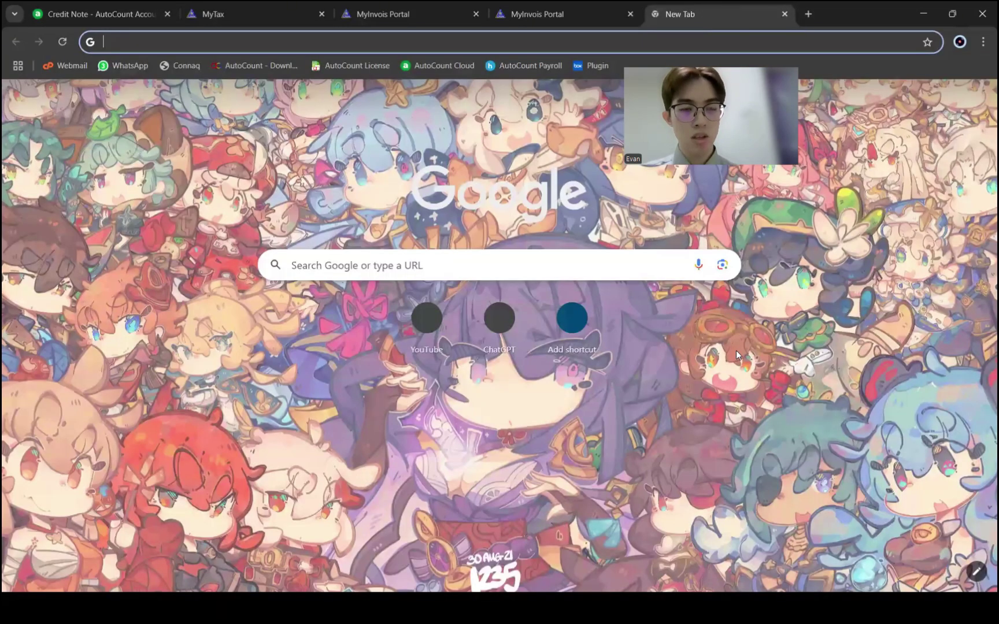
Load CN-000001's validation page to confirm it is Valid, then close it and the details
{"action": "key", "text": "ctrl+v"}
{"action": "key", "text": "Return"}
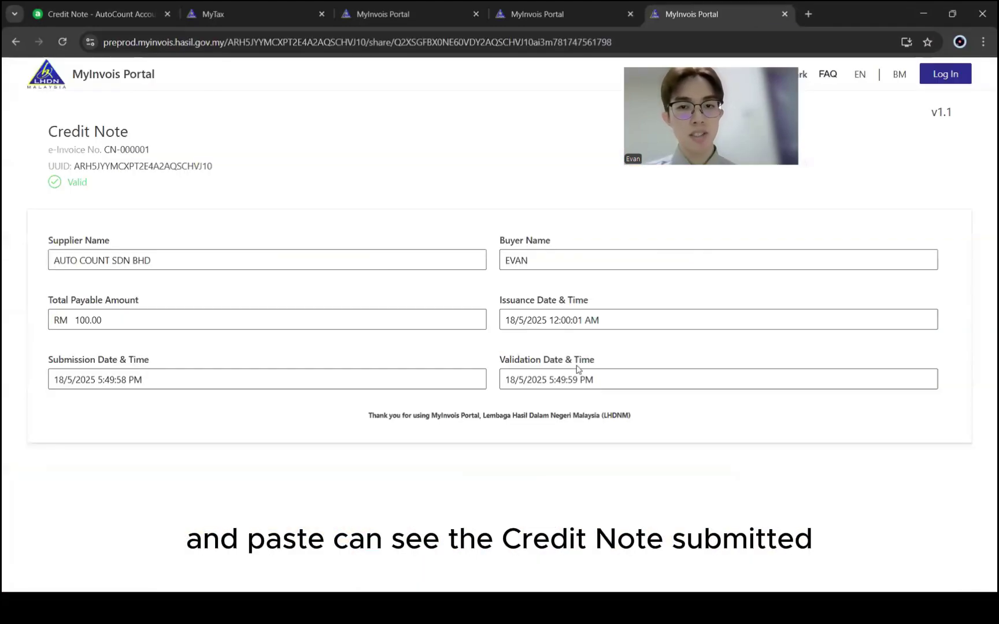
{"action": "left_click_drag", "start_coordinate": [134, 131], "coordinate": [94, 132]}
{"action": "left_click", "coordinate": [230, 174]}
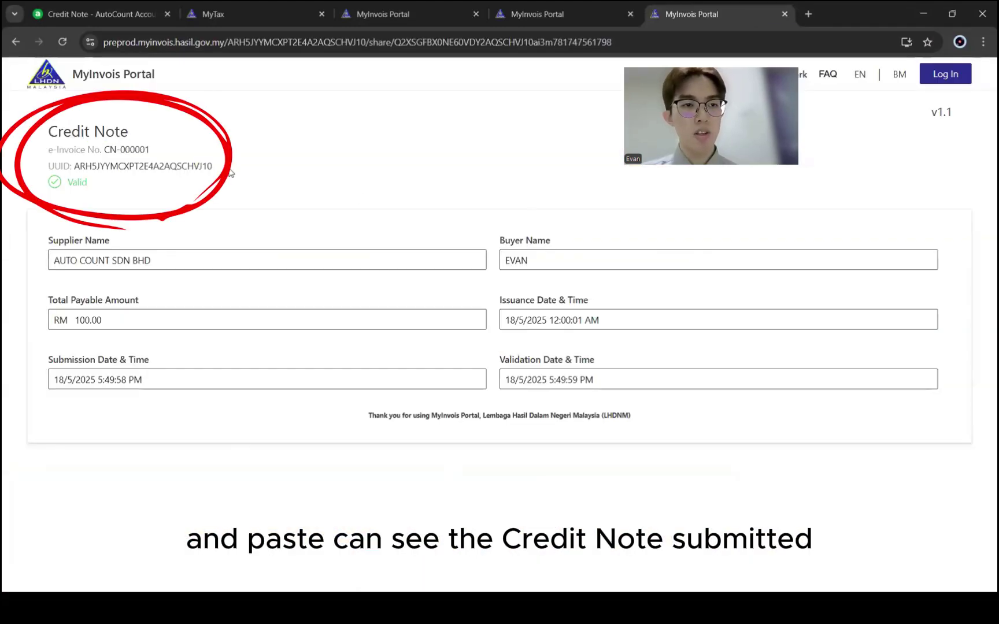
{"action": "key", "text": "ctrl+w"}
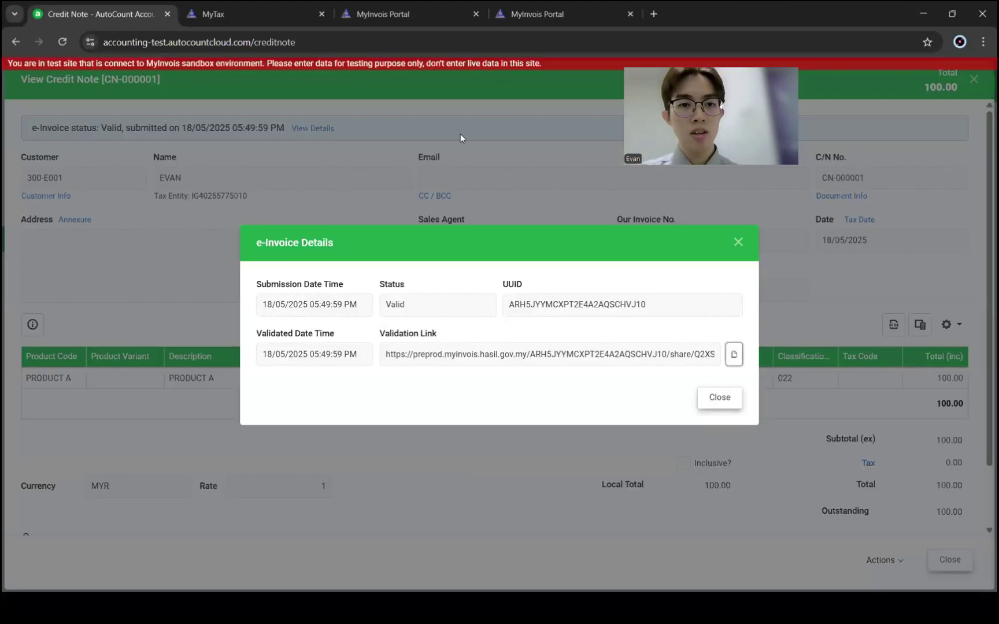
{"action": "left_click", "coordinate": [738, 243]}
Refresh the MyInvois documents list and review CN-000001's RM 100.00 line items
{"action": "left_click", "coordinate": [405, 14]}
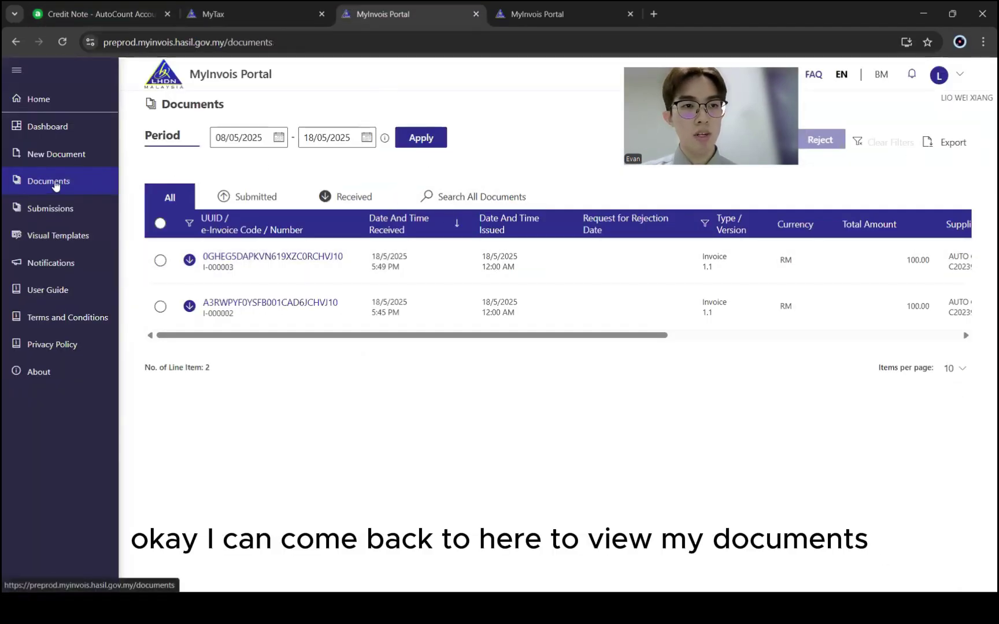
{"action": "left_click", "coordinate": [63, 42]}
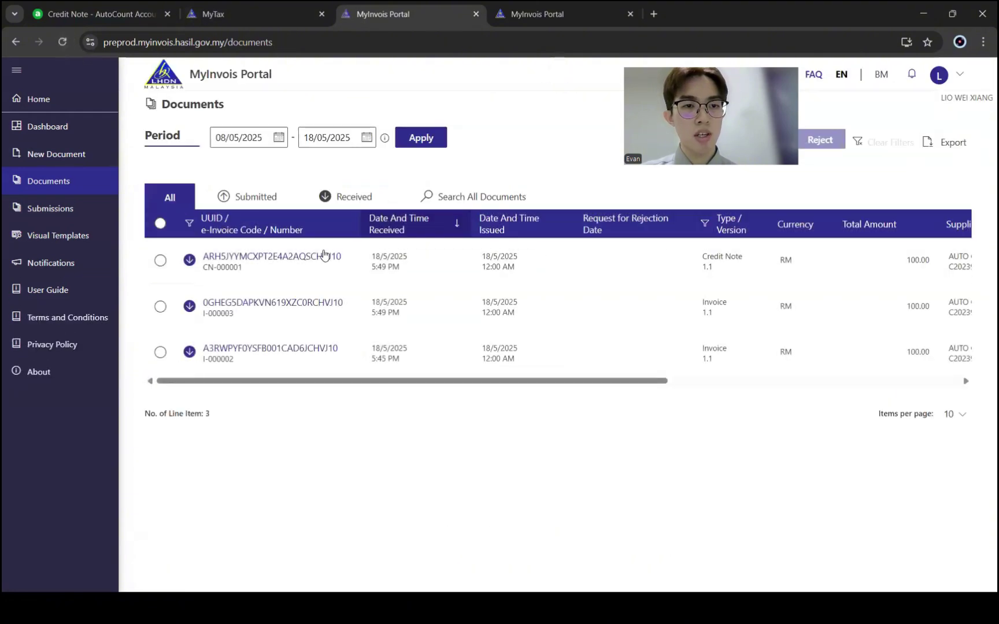
{"action": "left_click", "coordinate": [283, 267]}
{"action": "scroll", "coordinate": [558, 327], "scroll_direction": "down", "scroll_amount": 7}
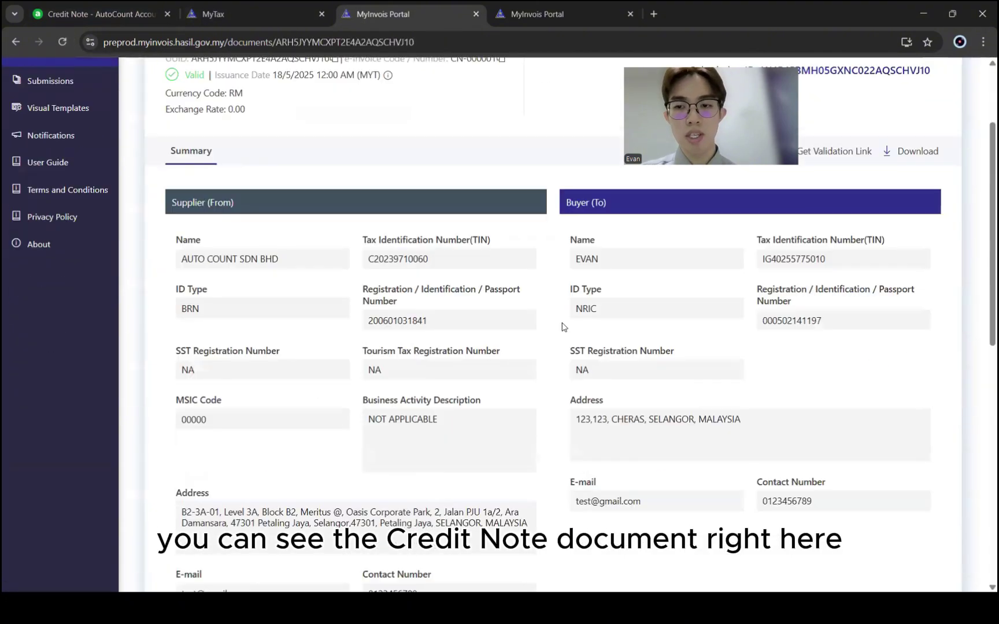
{"action": "scroll", "coordinate": [544, 324], "scroll_direction": "down", "scroll_amount": 5}
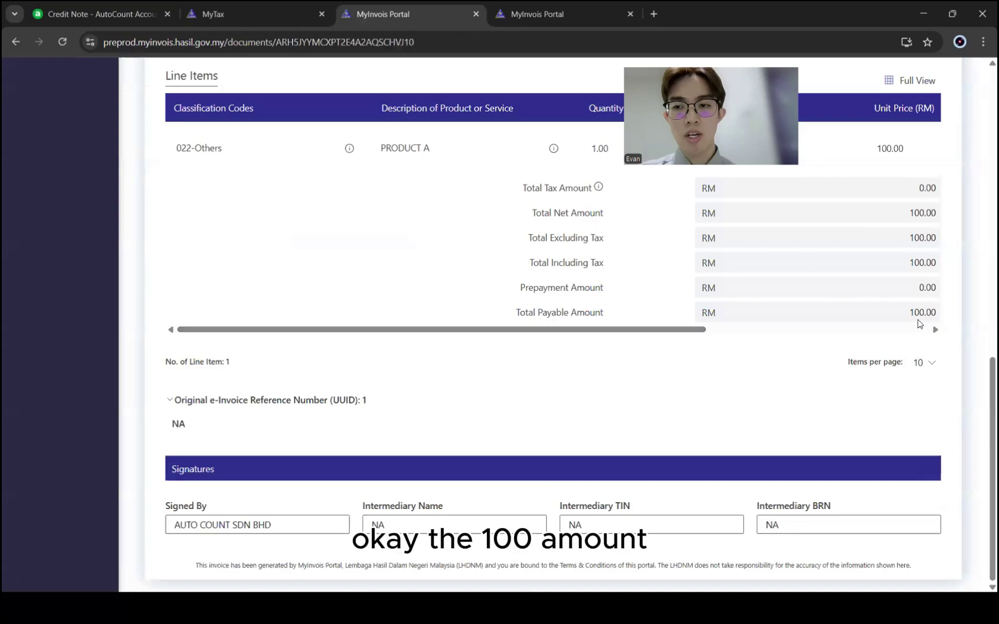
{"action": "key", "text": "ctrl+w"}
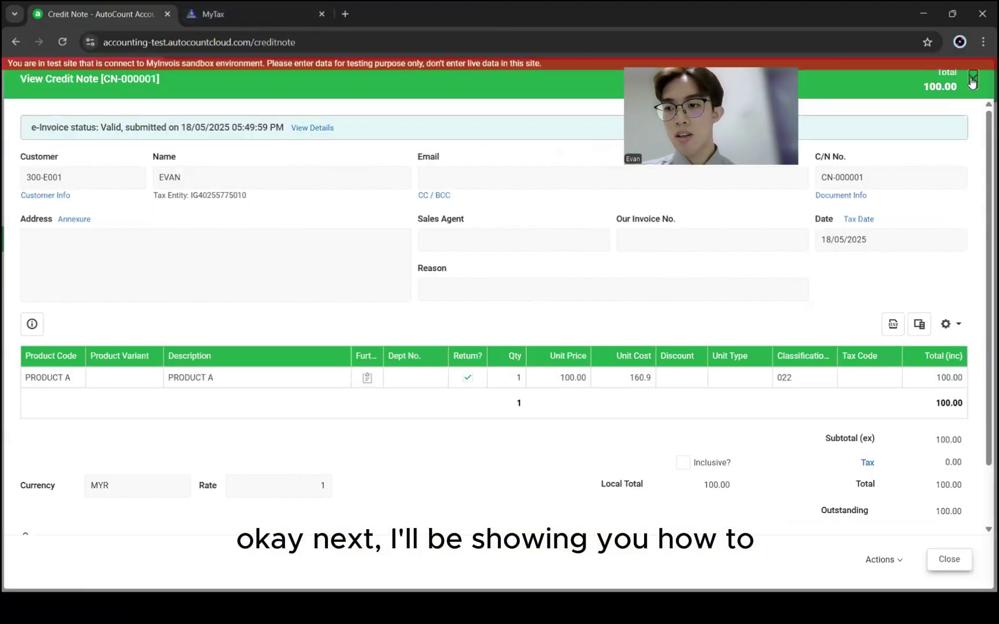
Close the credit note and start a new invoice for CASH customer 300-C001
{"action": "left_click", "coordinate": [972, 78]}
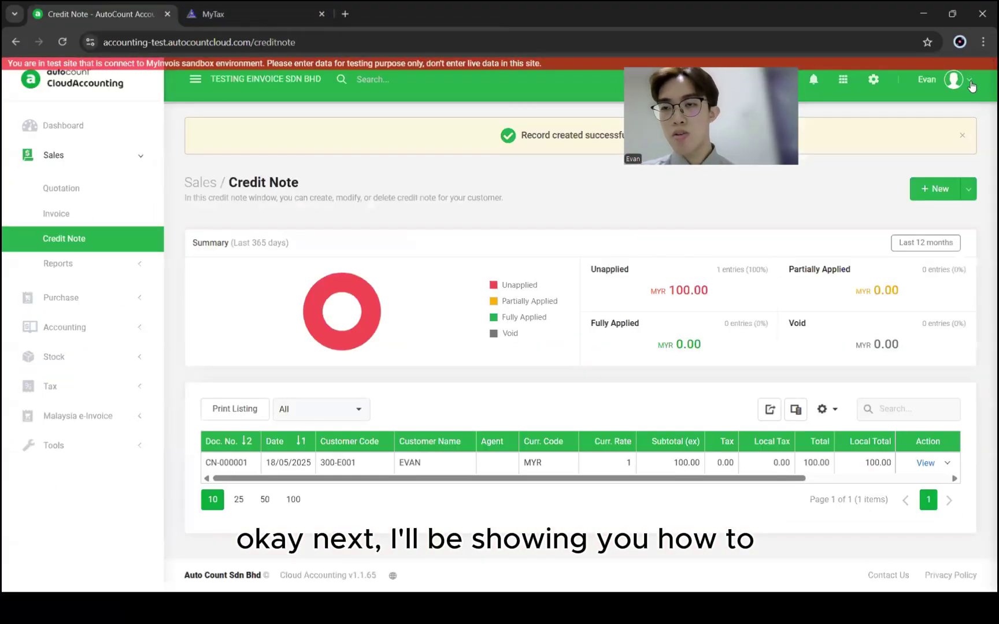
{"action": "left_click", "coordinate": [118, 224]}
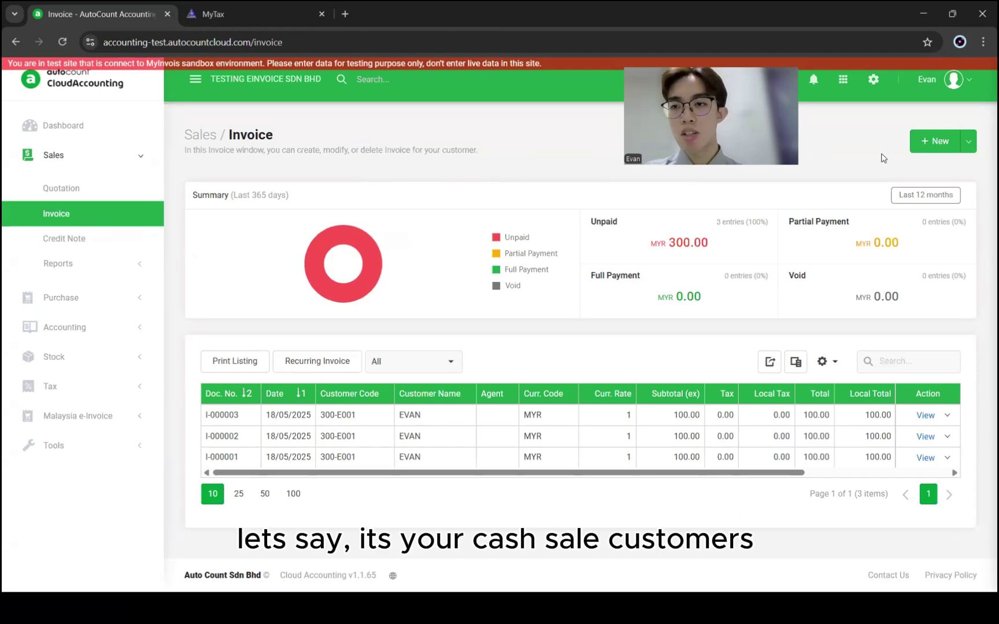
{"action": "left_click", "coordinate": [936, 142]}
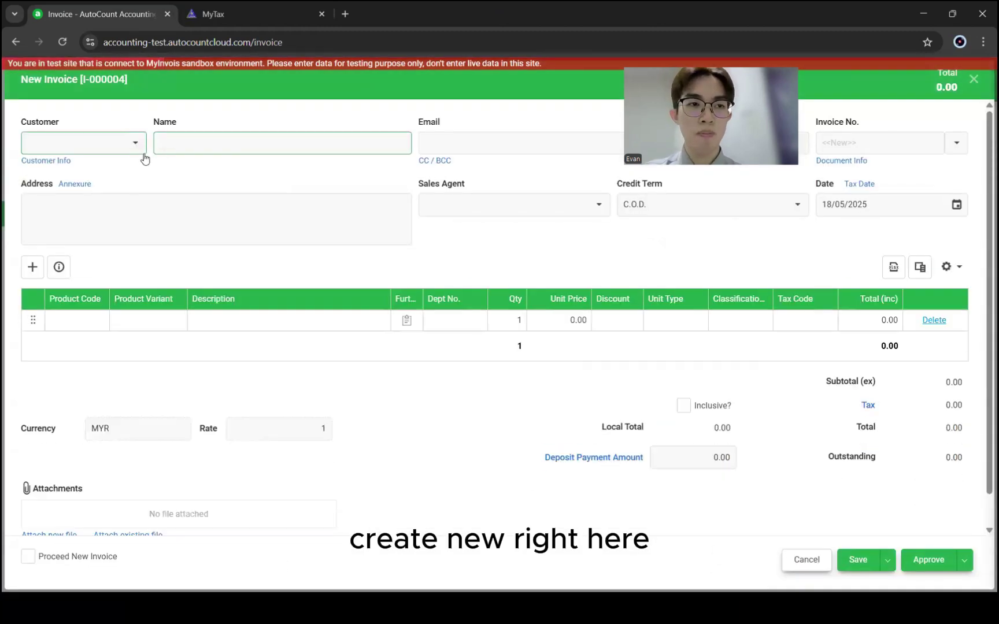
{"action": "left_click", "coordinate": [135, 143]}
{"action": "left_click", "coordinate": [160, 237]}
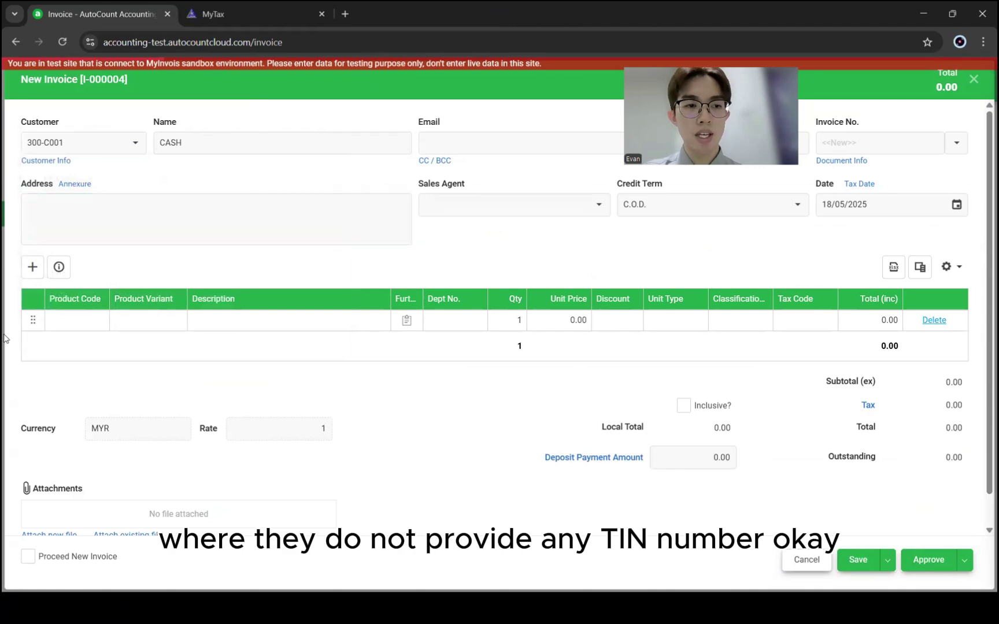
Add PRODUCT A at 100.00, approve, and accept the missing tax entity warning
{"action": "left_click", "coordinate": [51, 323]}
{"action": "left_click", "coordinate": [92, 324]}
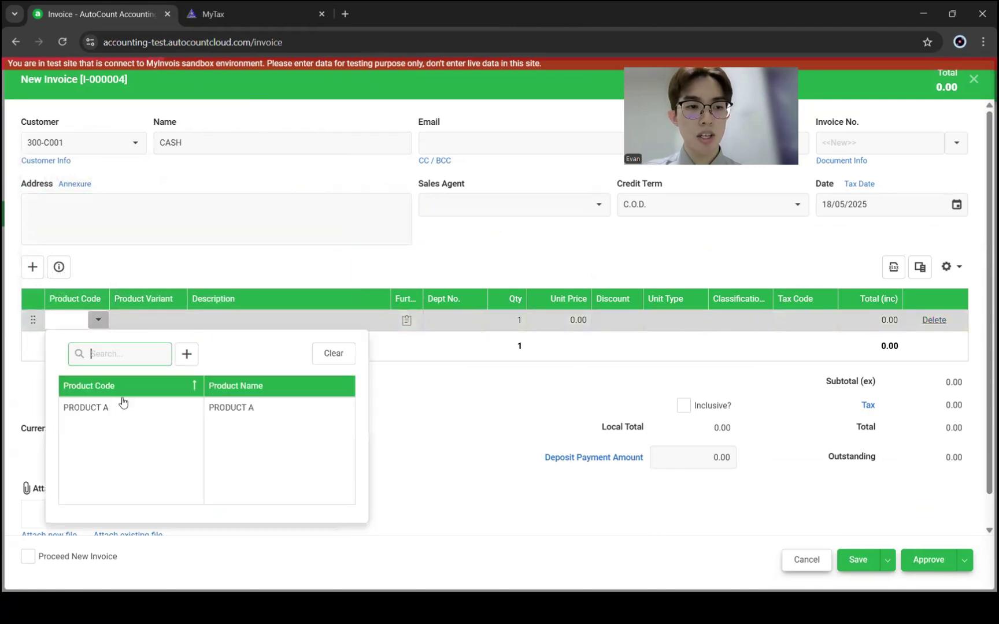
{"action": "left_click", "coordinate": [122, 404]}
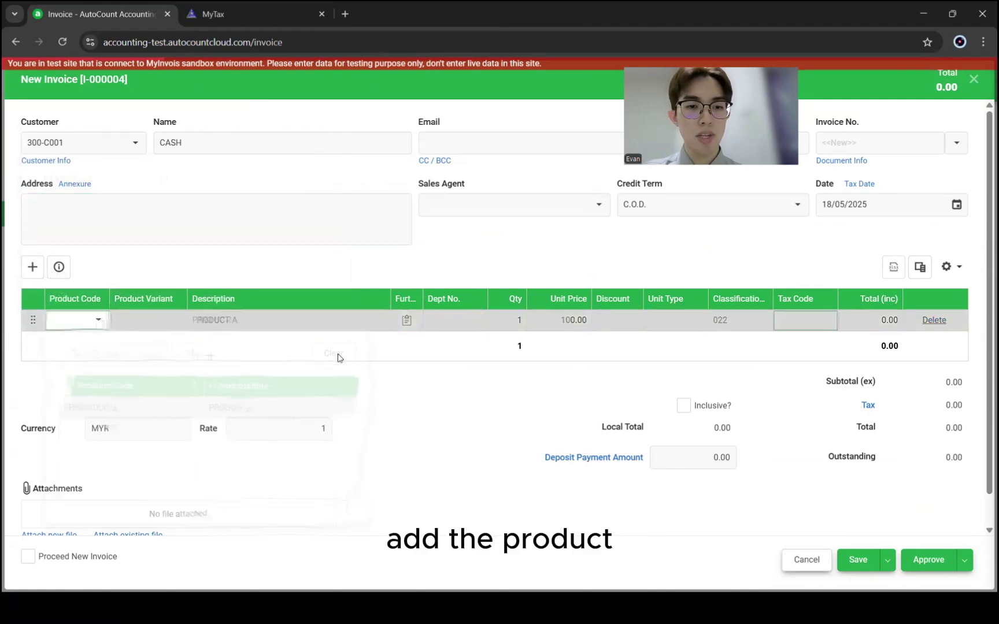
{"action": "left_click", "coordinate": [928, 561]}
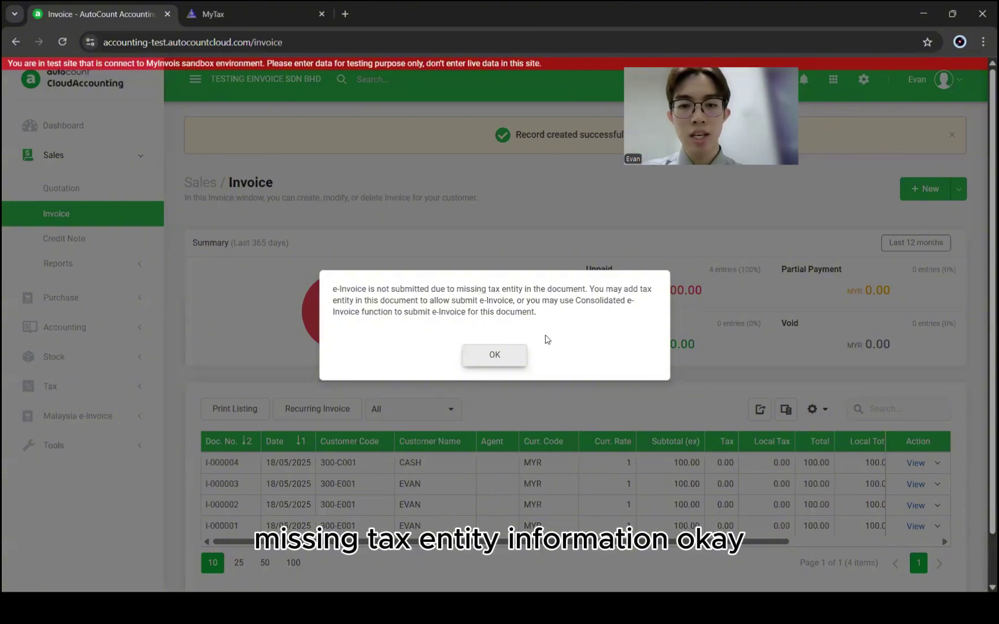
{"action": "left_click", "coordinate": [491, 356]}
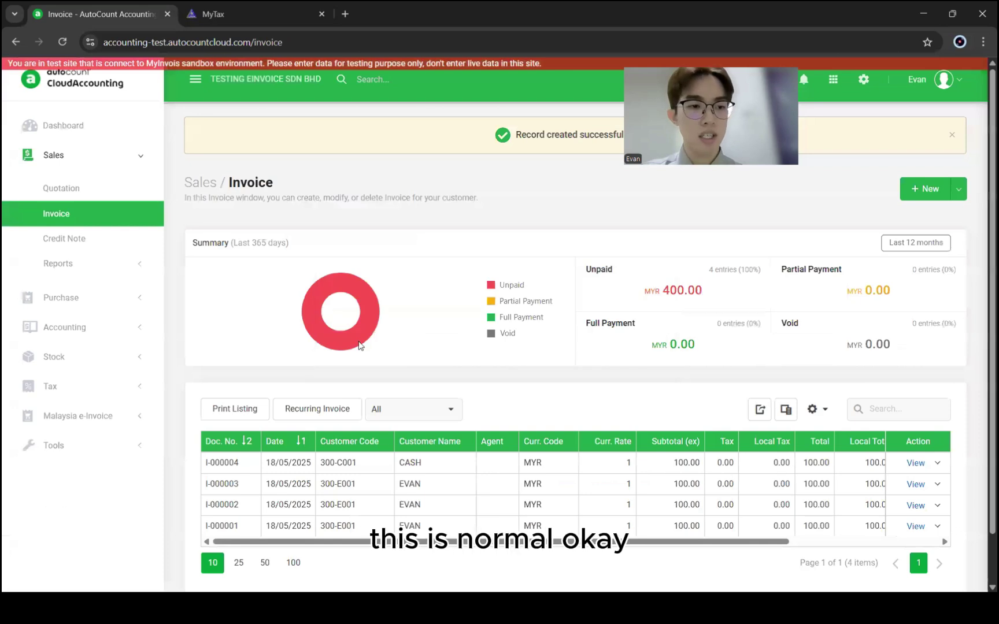
Set the consolidation range to 01/05/2025–31/05/2025 and create CI-000001 from the preview
{"action": "left_click", "coordinate": [108, 416]}
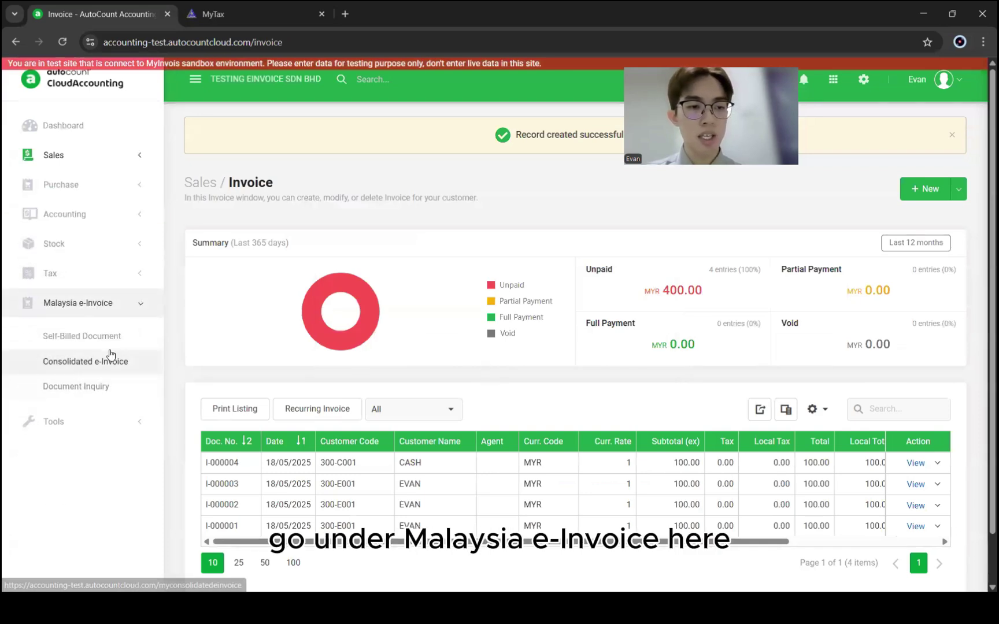
{"action": "left_click", "coordinate": [99, 368]}
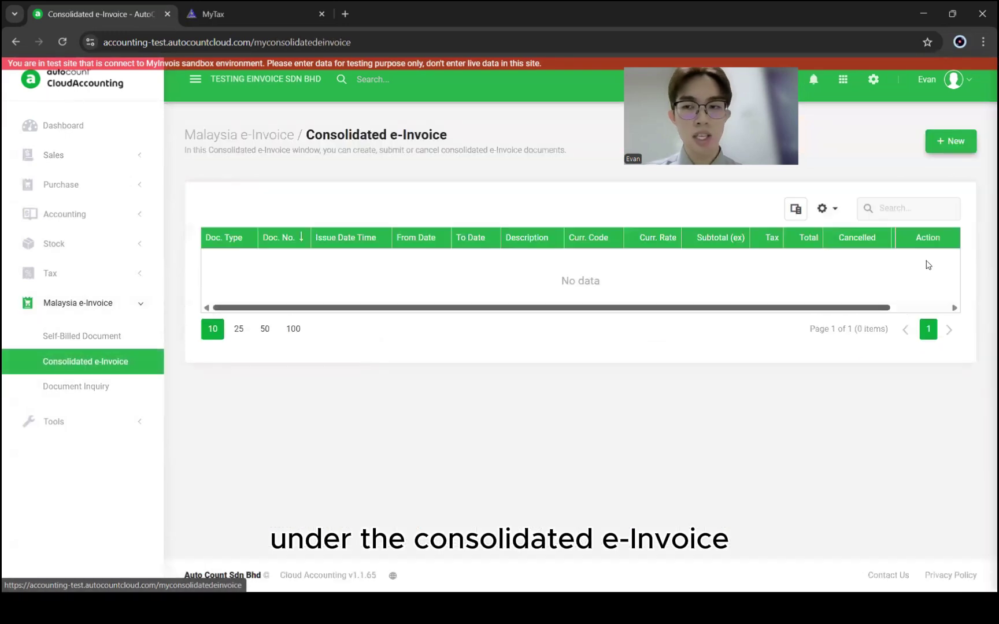
{"action": "left_click", "coordinate": [947, 143]}
{"action": "left_click", "coordinate": [508, 335]}
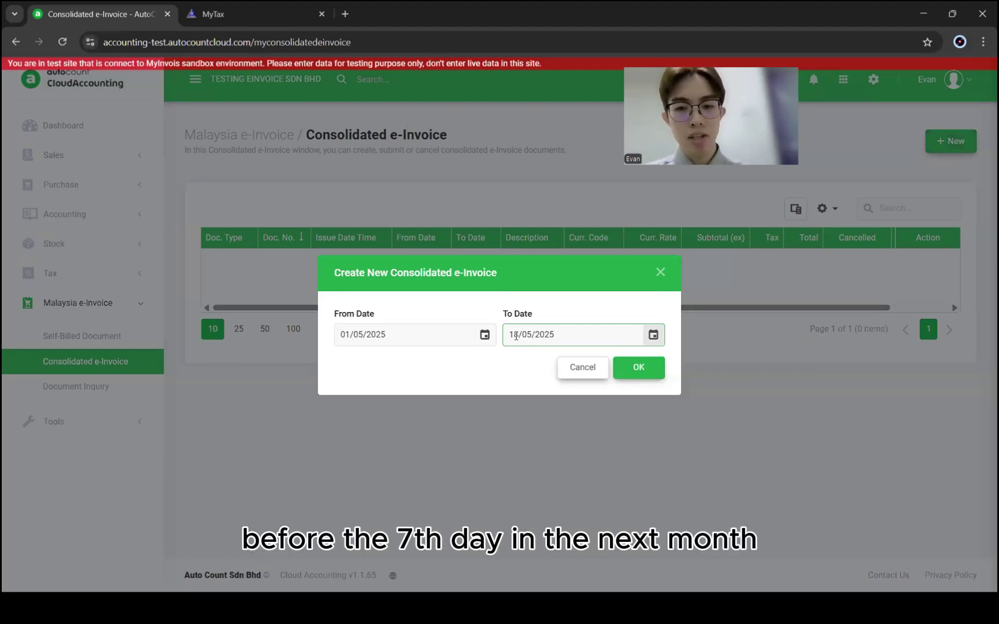
{"action": "left_click", "coordinate": [516, 336]}
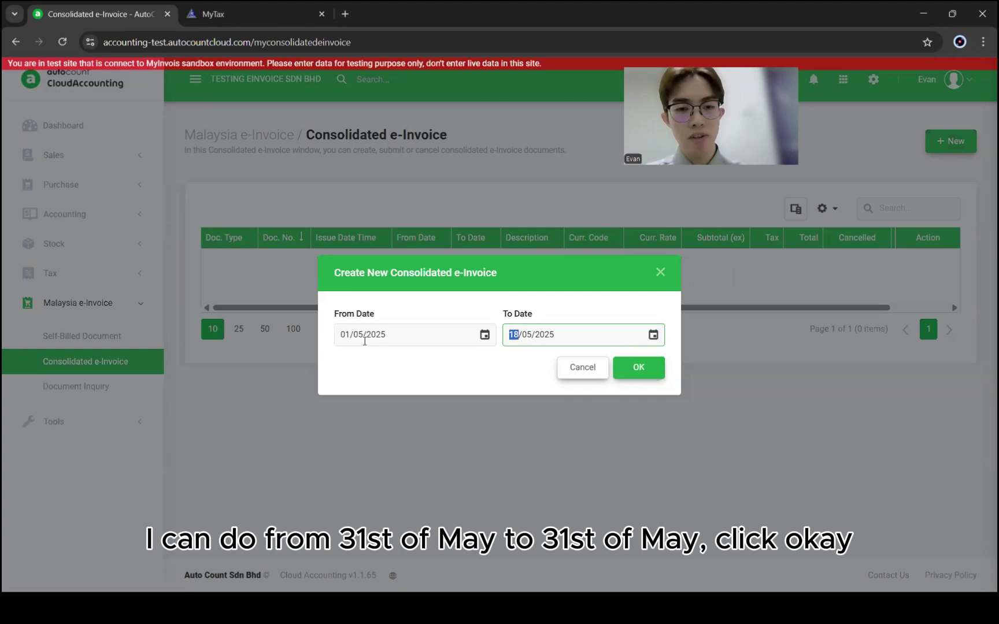
{"action": "type", "text": "31"}
{"action": "left_click", "coordinate": [638, 369]}
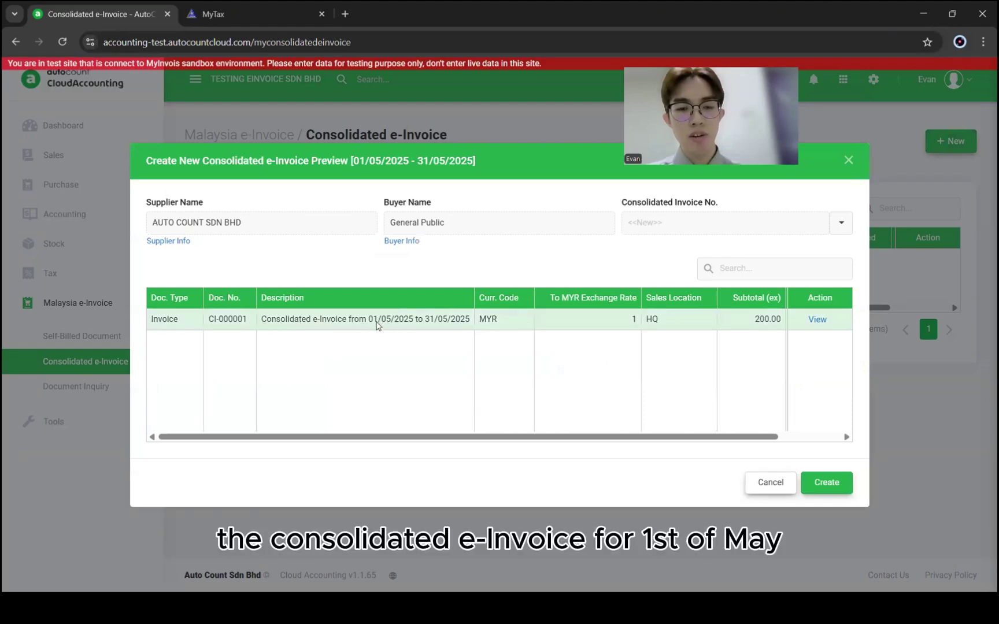
{"action": "left_click", "coordinate": [832, 481]}
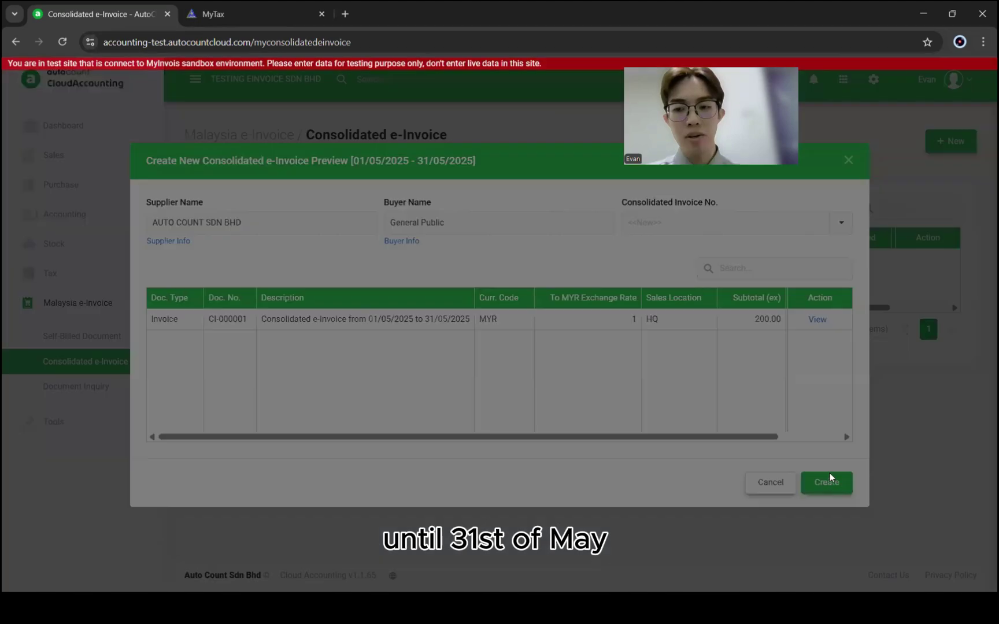
{"action": "left_click", "coordinate": [461, 350]}
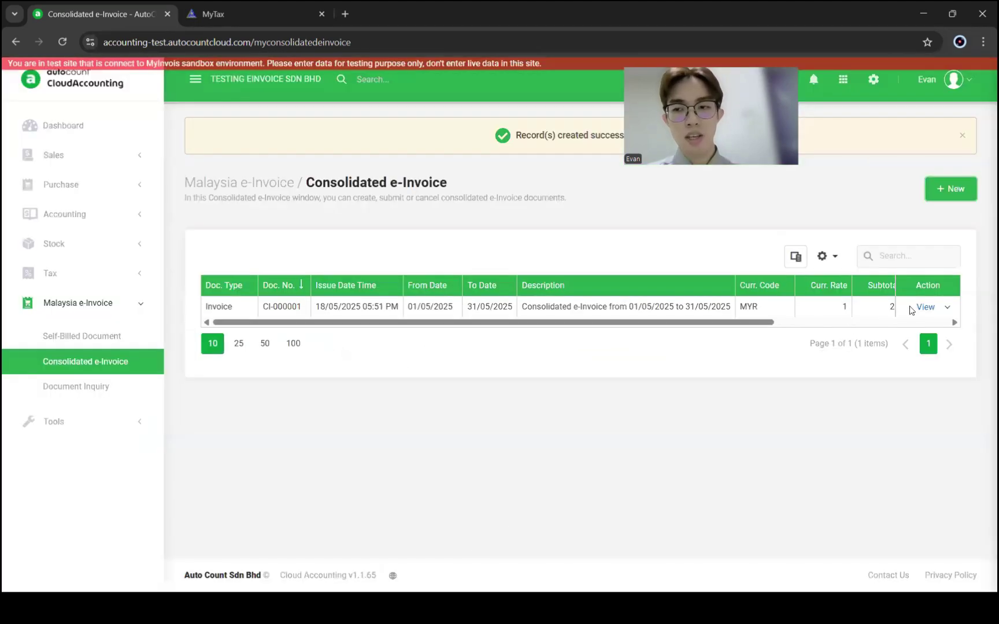
Open consolidated e-Invoice CI-000001 and review its included invoices I-000001 and I-000004
{"action": "left_click", "coordinate": [925, 311]}
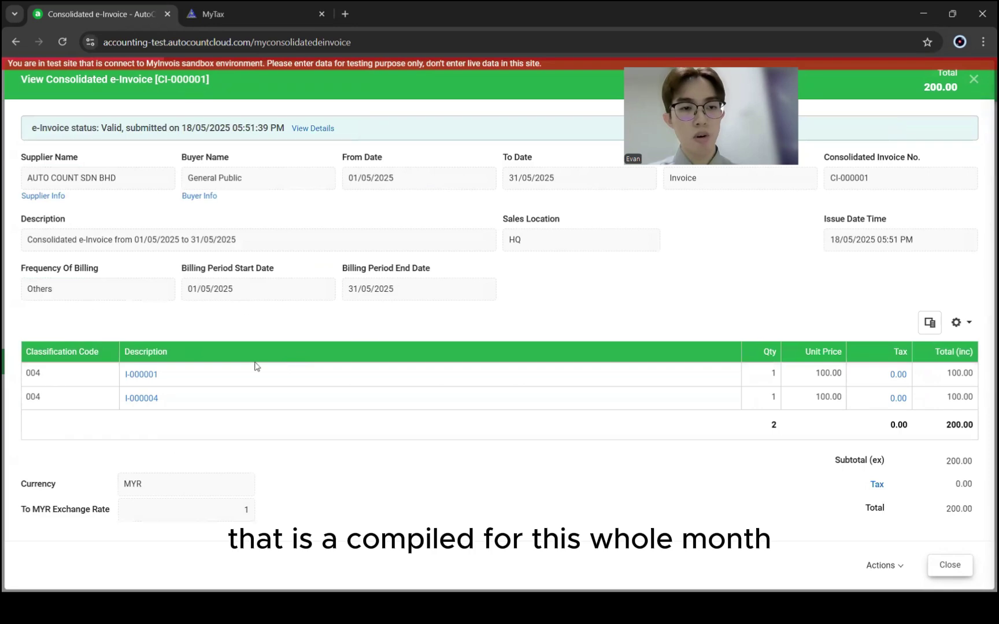
{"action": "left_click", "coordinate": [144, 376]}
{"action": "key", "text": "Escape"}
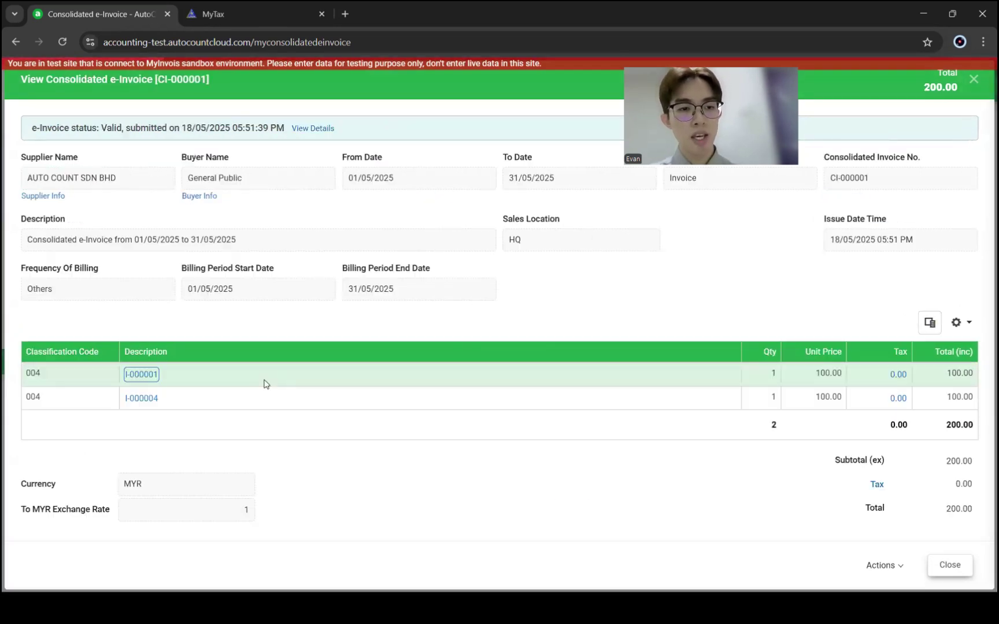
{"action": "left_click", "coordinate": [147, 401]}
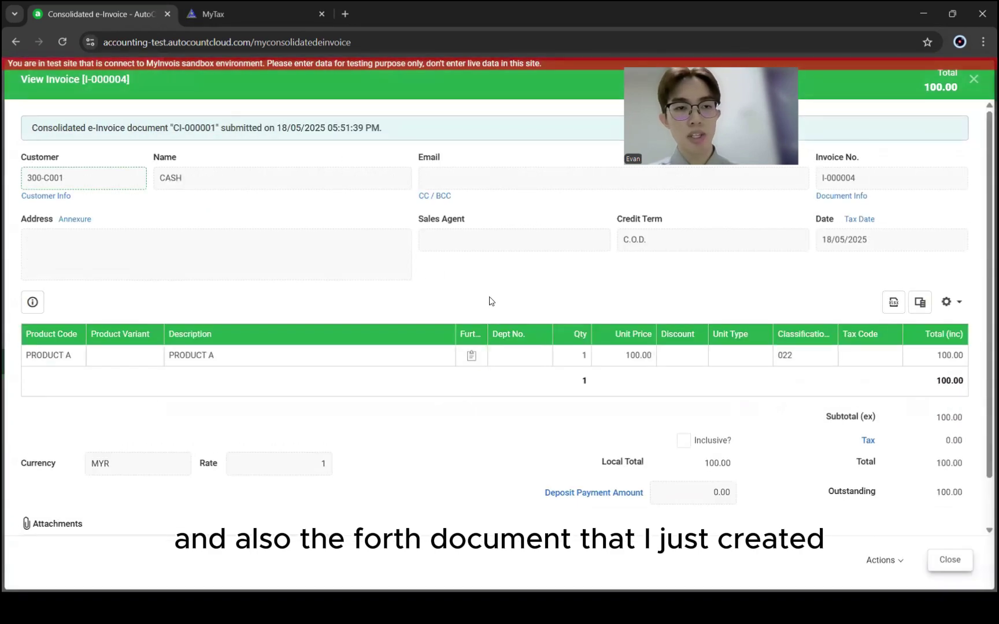
{"action": "key", "text": "Escape"}
{"action": "left_click", "coordinate": [155, 377]}
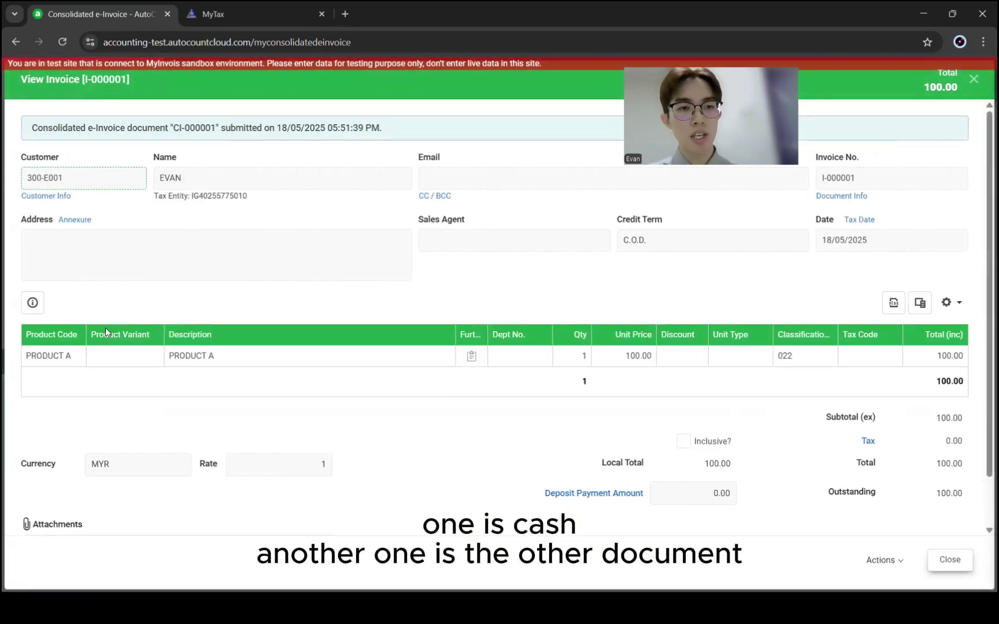
{"action": "key", "text": "Escape"}
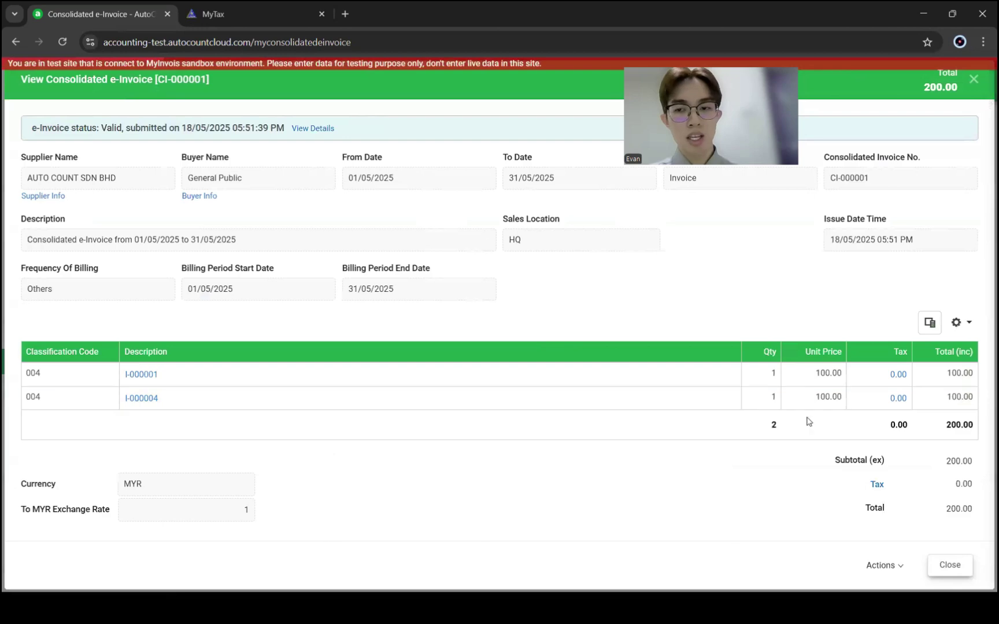
Reopen CI-000001's e-Invoice validation details and copy its validation link
{"action": "left_click", "coordinate": [929, 561]}
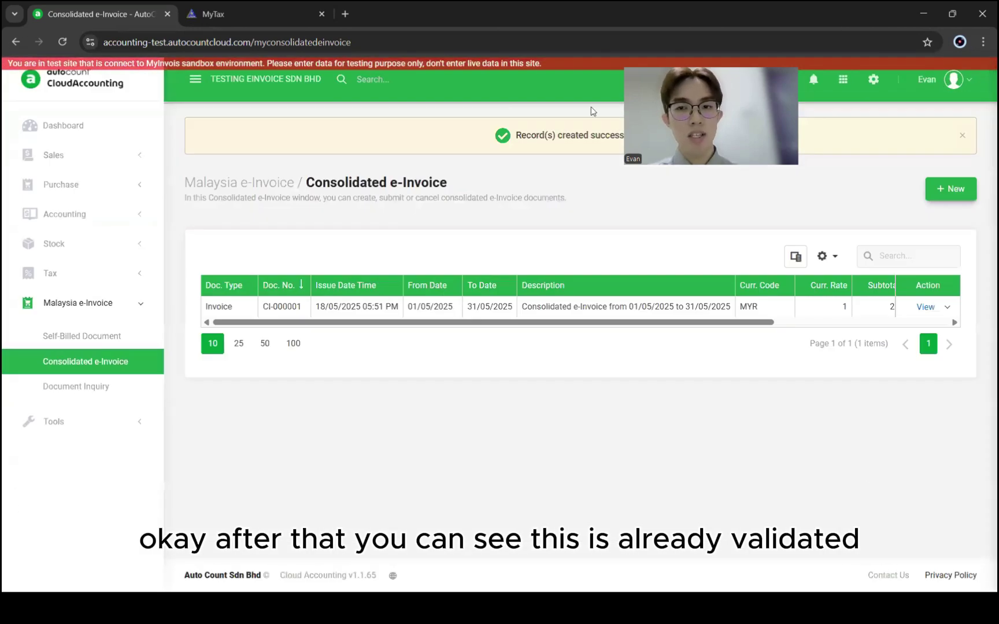
{"action": "left_click", "coordinate": [927, 308]}
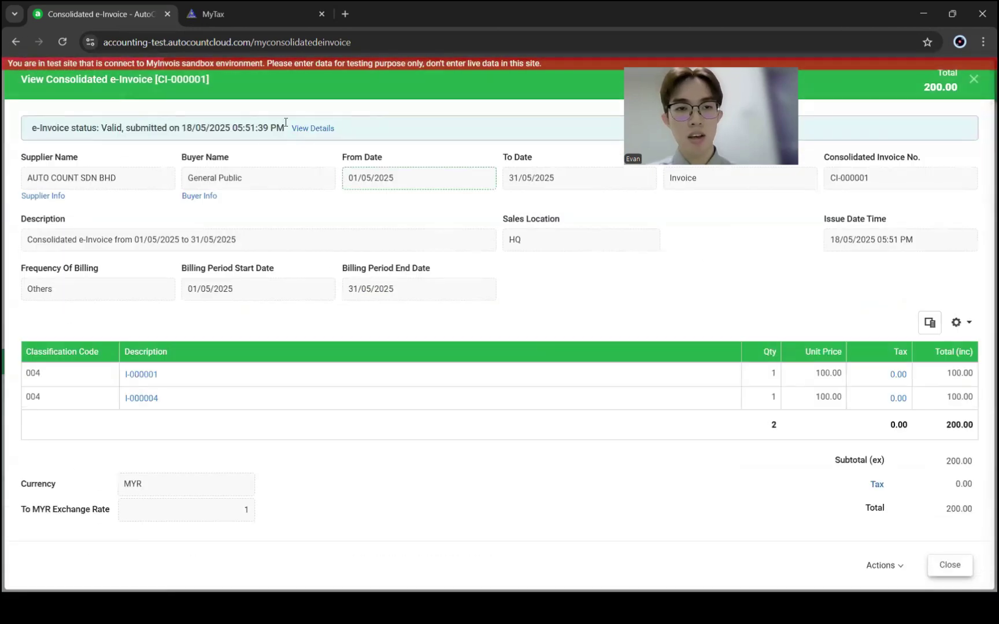
{"action": "left_click", "coordinate": [312, 128]}
{"action": "left_click", "coordinate": [733, 354]}
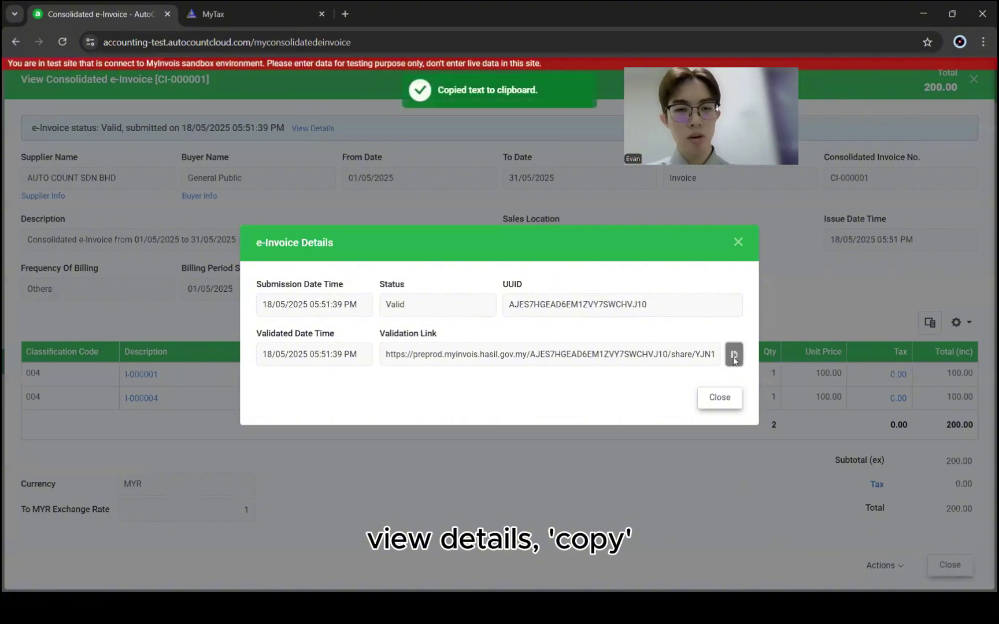
Load the copied CI-000001 validation link in a new browser tab
{"action": "key", "text": "ctrl+t"}
{"action": "key", "text": "ctrl+v"}
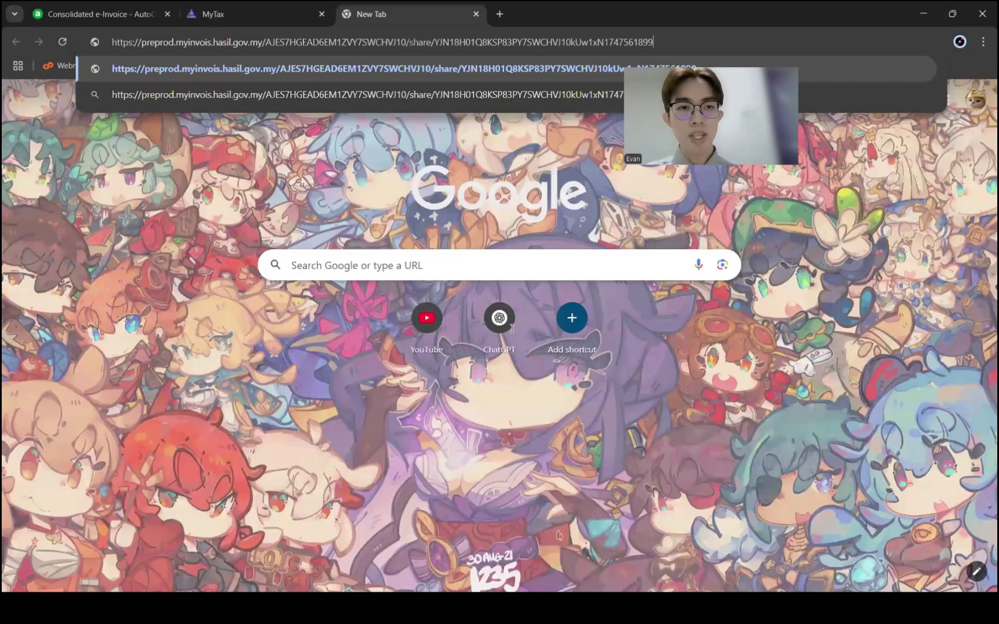
{"action": "key", "text": "Return"}
Review the supplier name, buyer General Public and total payable RM 200.00 on the portal
{"action": "left_click_drag", "start_coordinate": [167, 263], "coordinate": [78, 262]}
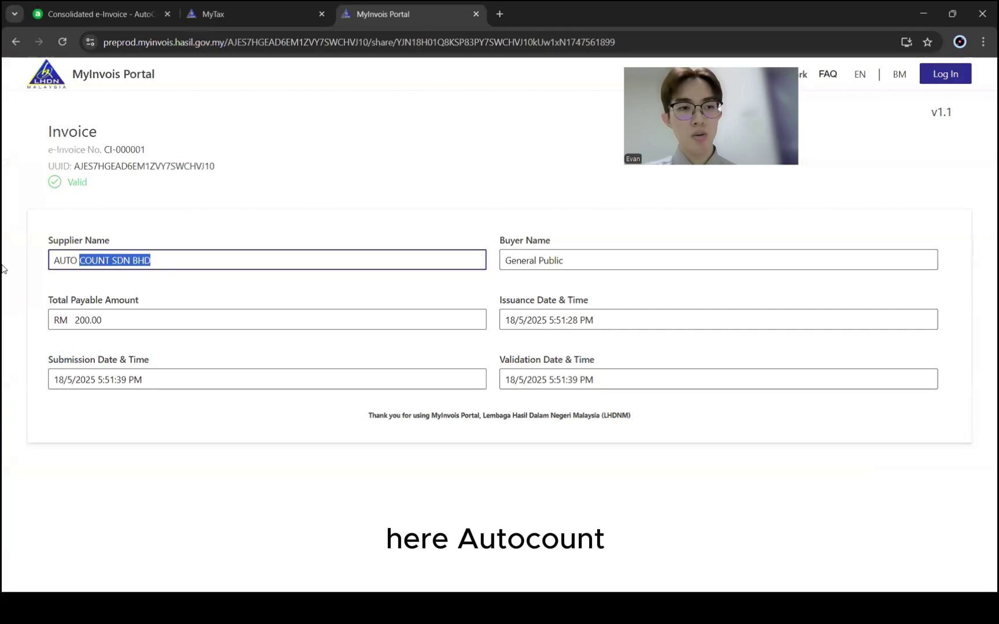
{"action": "left_click", "coordinate": [357, 312]}
{"action": "key", "text": "shift+Tab"}
{"action": "key", "text": "Tab"}
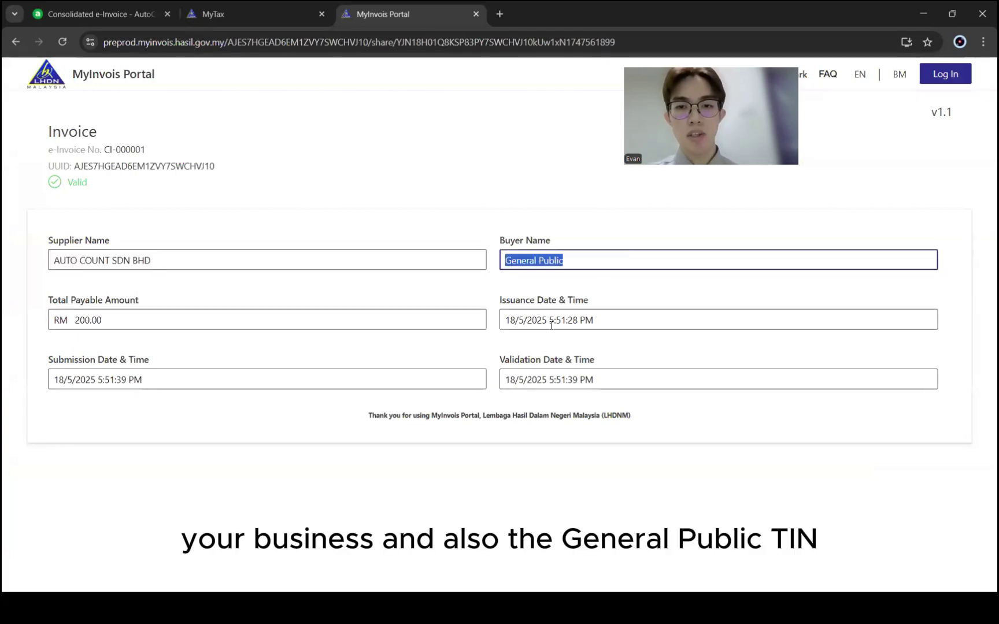
{"action": "left_click", "coordinate": [617, 294]}
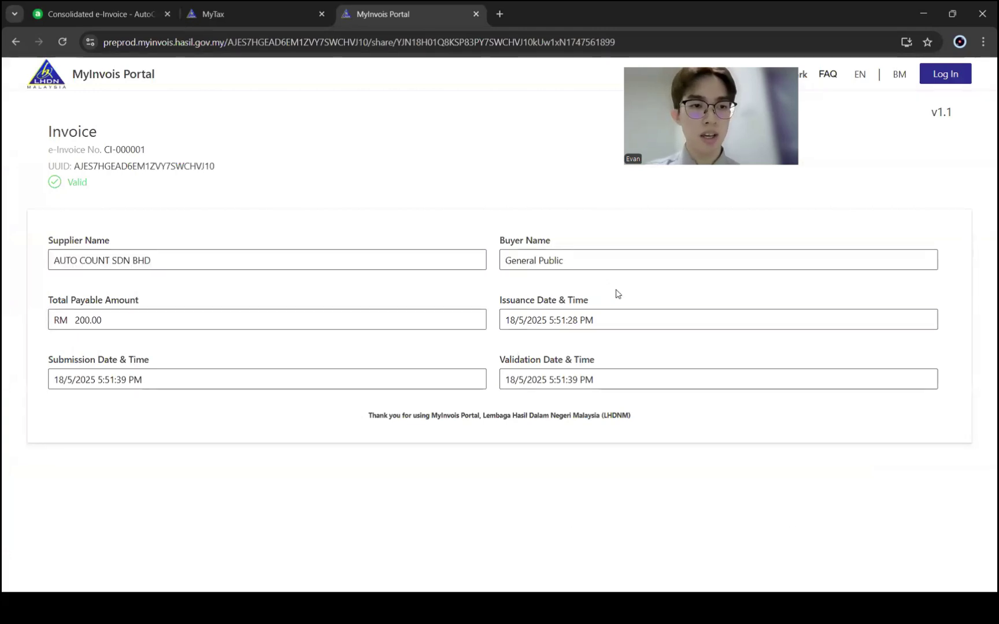
{"action": "left_click", "coordinate": [127, 322]}
{"action": "triple_click", "coordinate": [127, 323]}
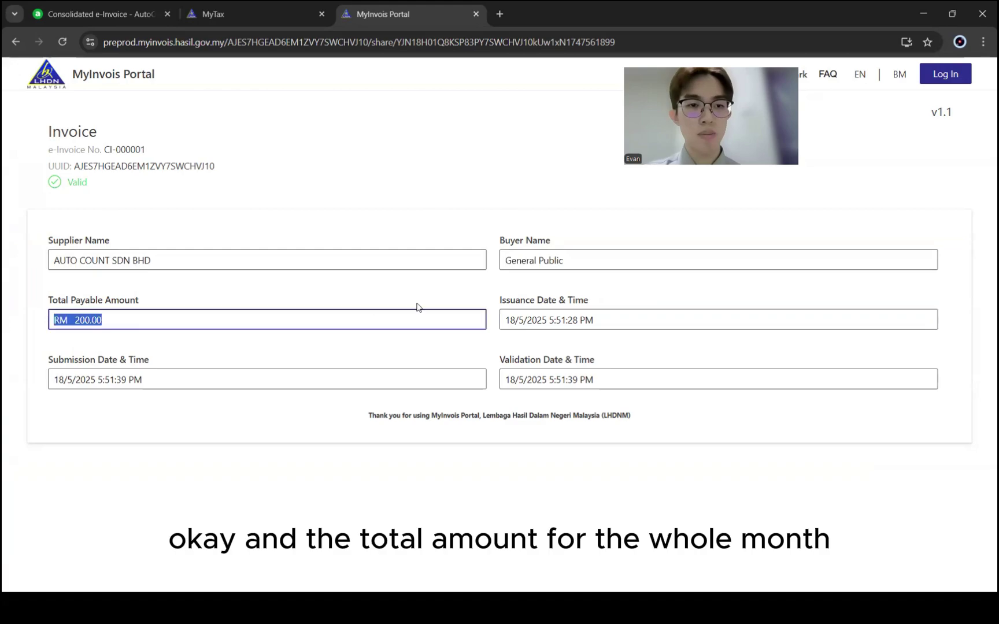
{"action": "left_click", "coordinate": [384, 293]}
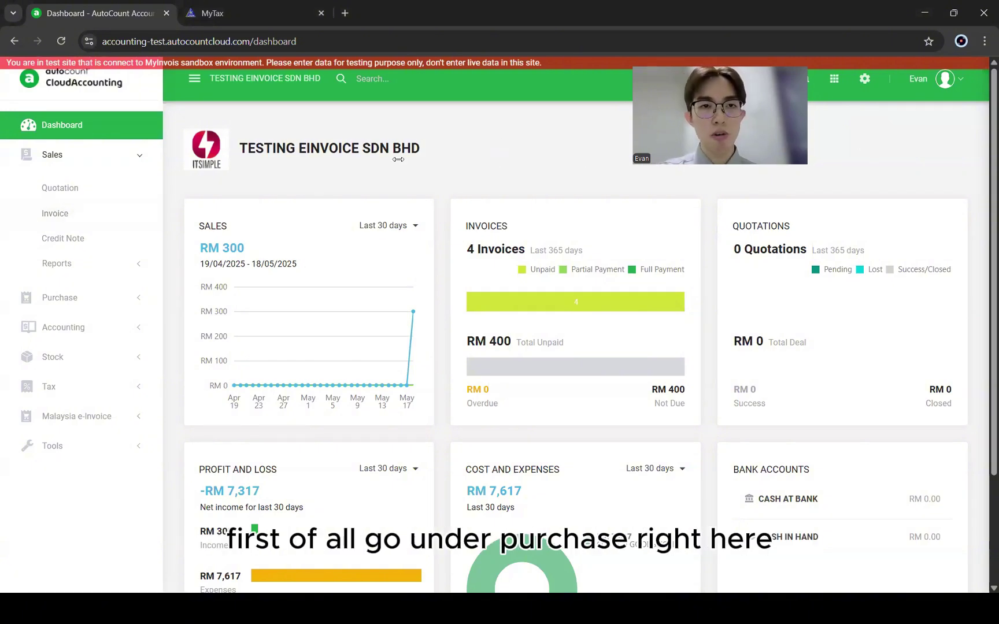
Start a new purchase invoice with AUTO COUNT SUPPLIER as the supplier
{"action": "left_click", "coordinate": [101, 297]}
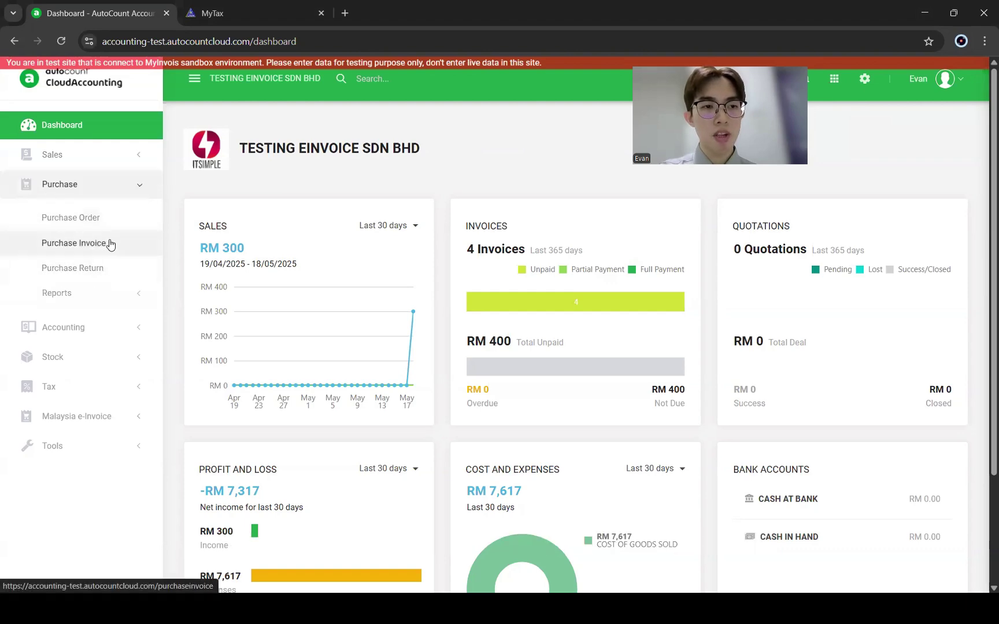
{"action": "left_click", "coordinate": [110, 244]}
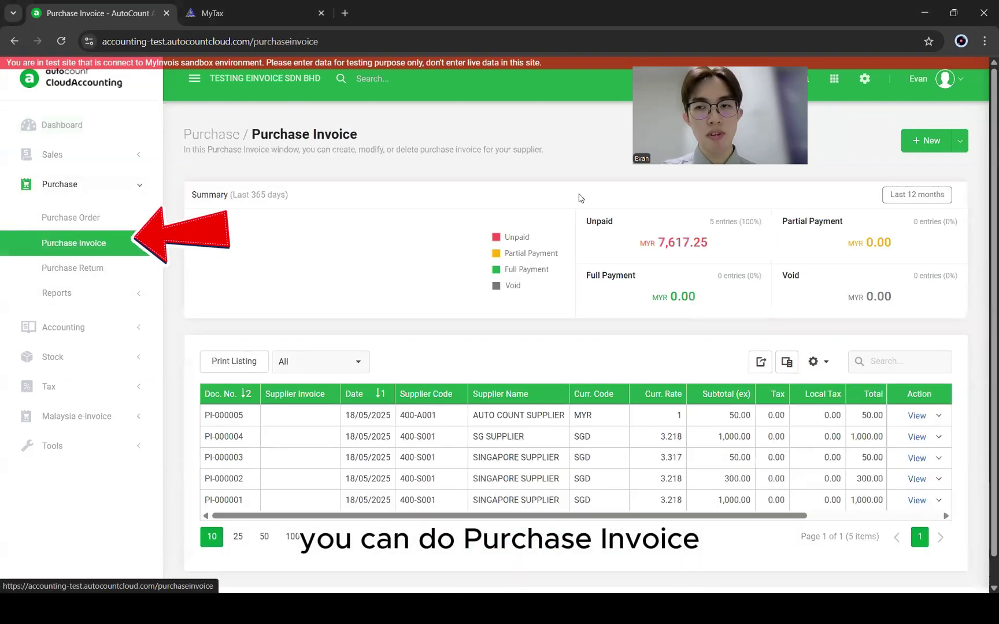
{"action": "left_click", "coordinate": [932, 142]}
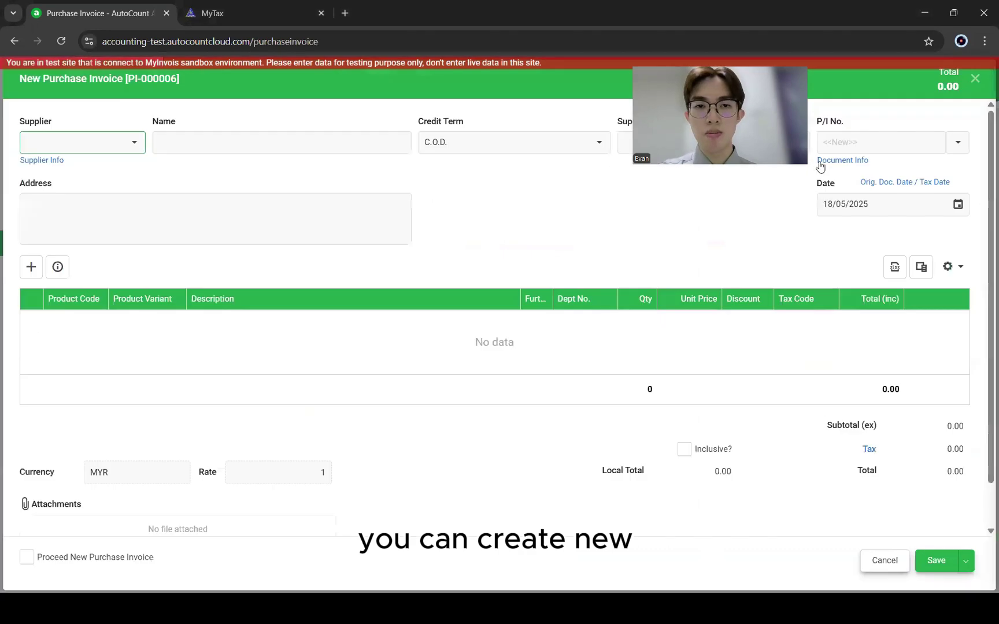
{"action": "left_click", "coordinate": [133, 145]}
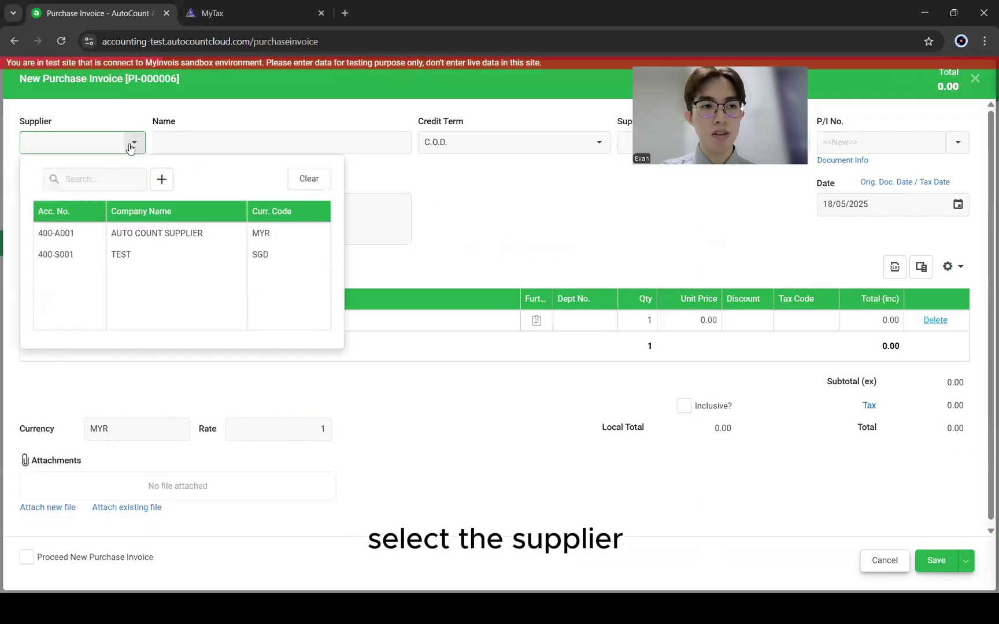
{"action": "left_click", "coordinate": [245, 232]}
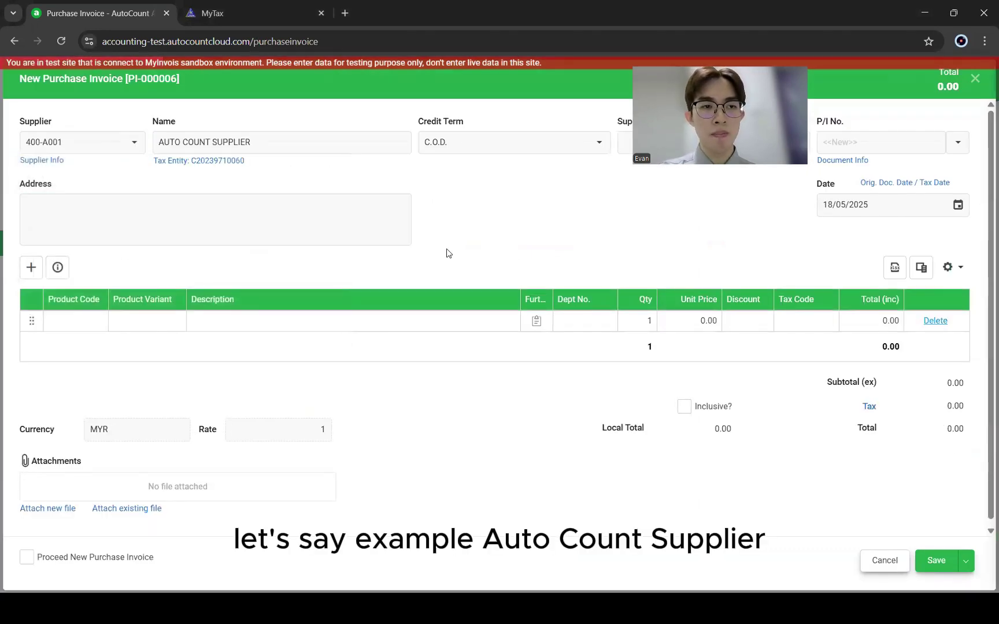
Add PRODUCT A at unit price 50.00 and save purchase invoice PI-000006
{"action": "left_click", "coordinate": [72, 321]}
{"action": "left_click", "coordinate": [133, 408]}
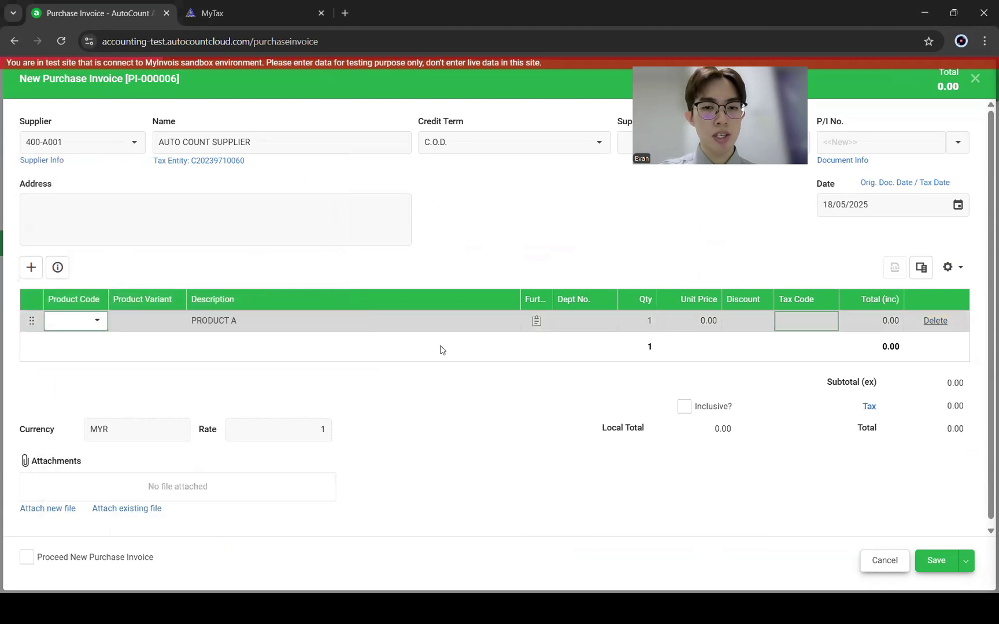
{"action": "left_click", "coordinate": [707, 322]}
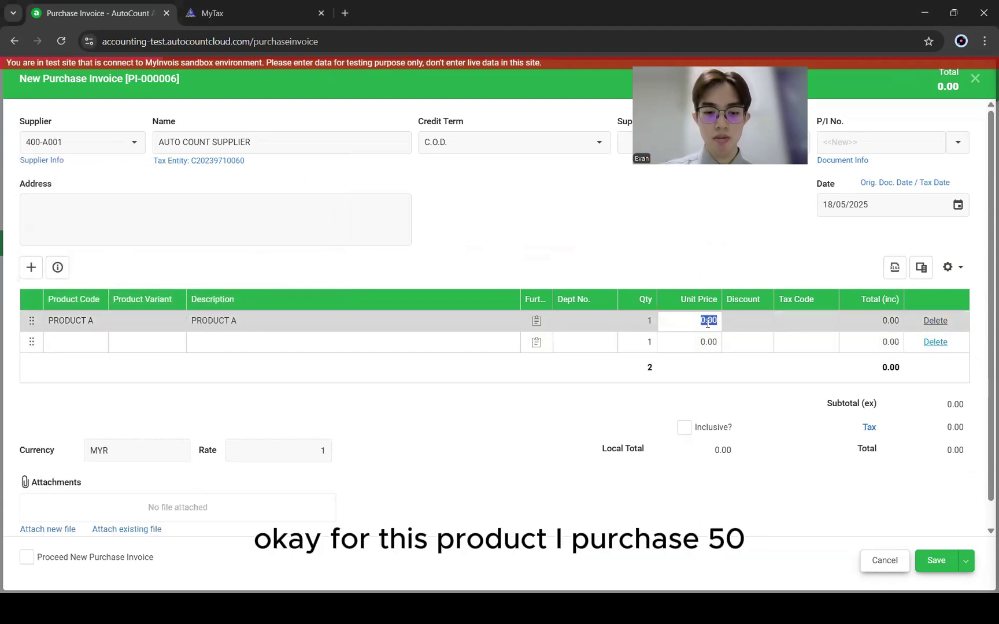
{"action": "type", "text": "50"}
{"action": "left_click", "coordinate": [785, 424]}
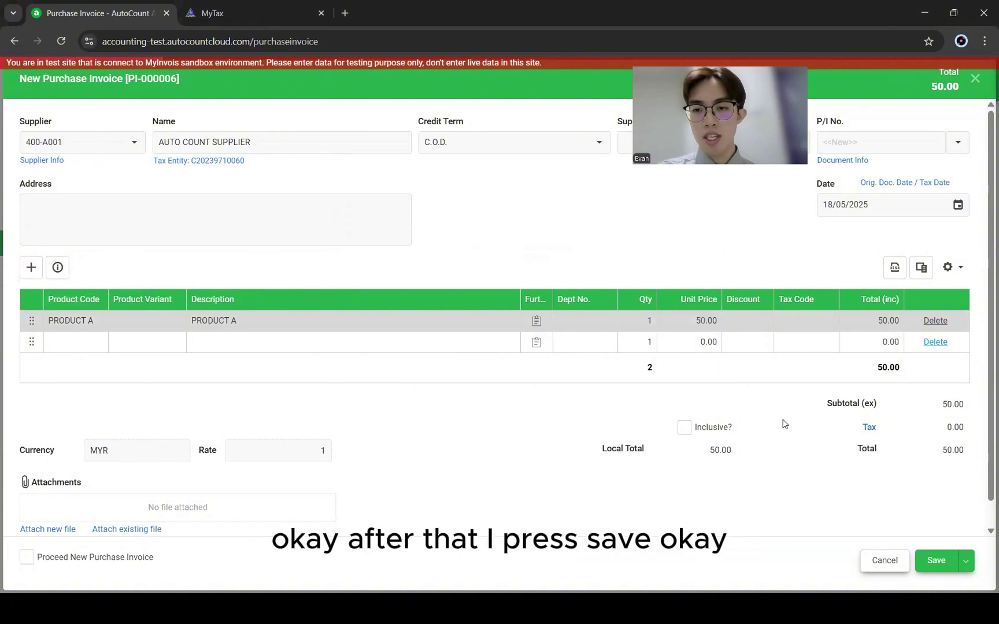
{"action": "left_click", "coordinate": [937, 560]}
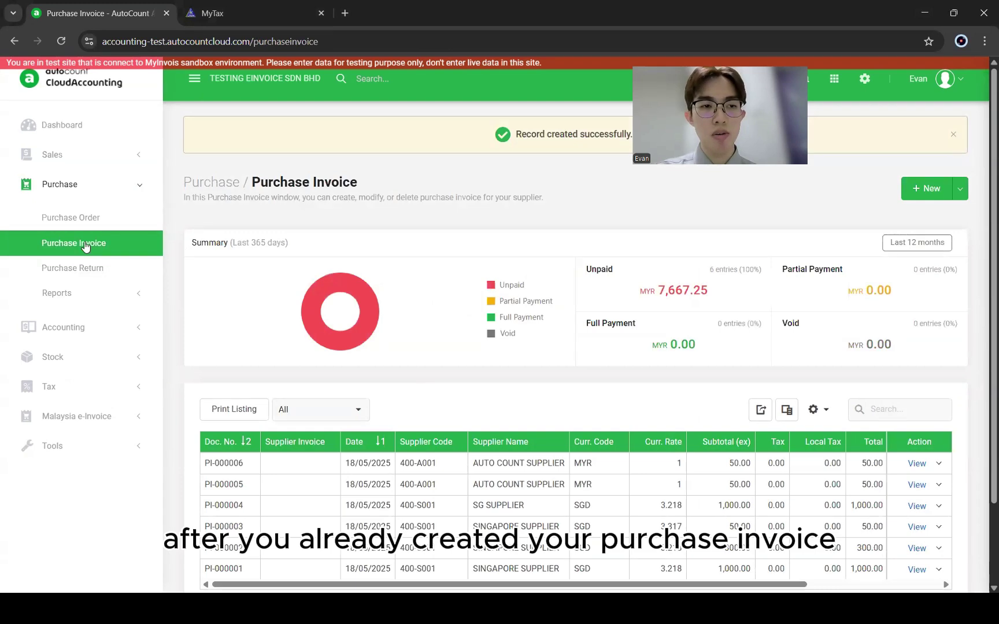
Create self-billed document SB-000005 by copying purchase invoice PI-000006, with PRODUCT A at 50.00
{"action": "left_click", "coordinate": [111, 421]}
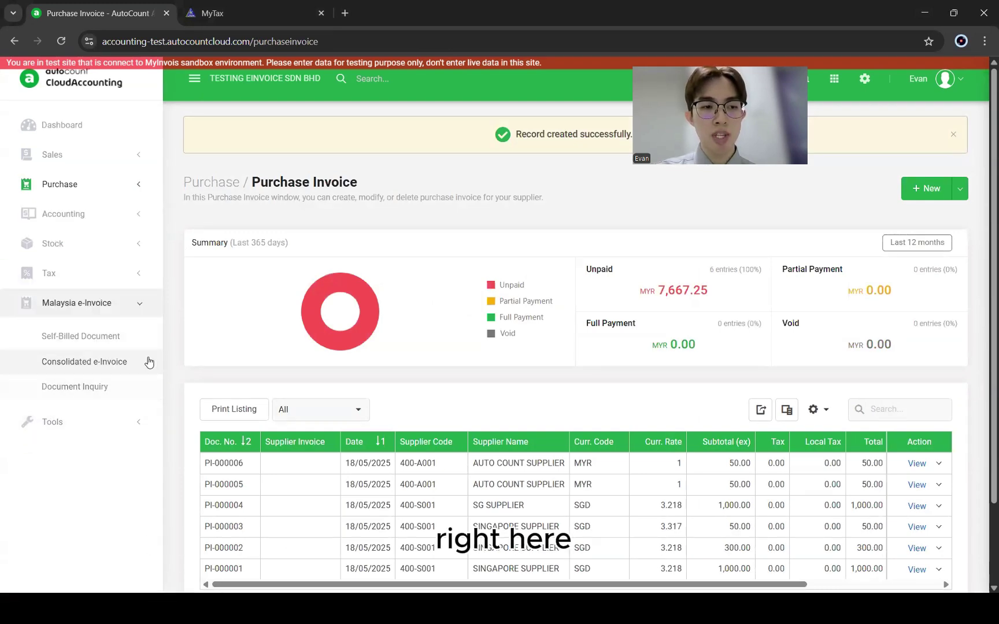
{"action": "left_click", "coordinate": [118, 342]}
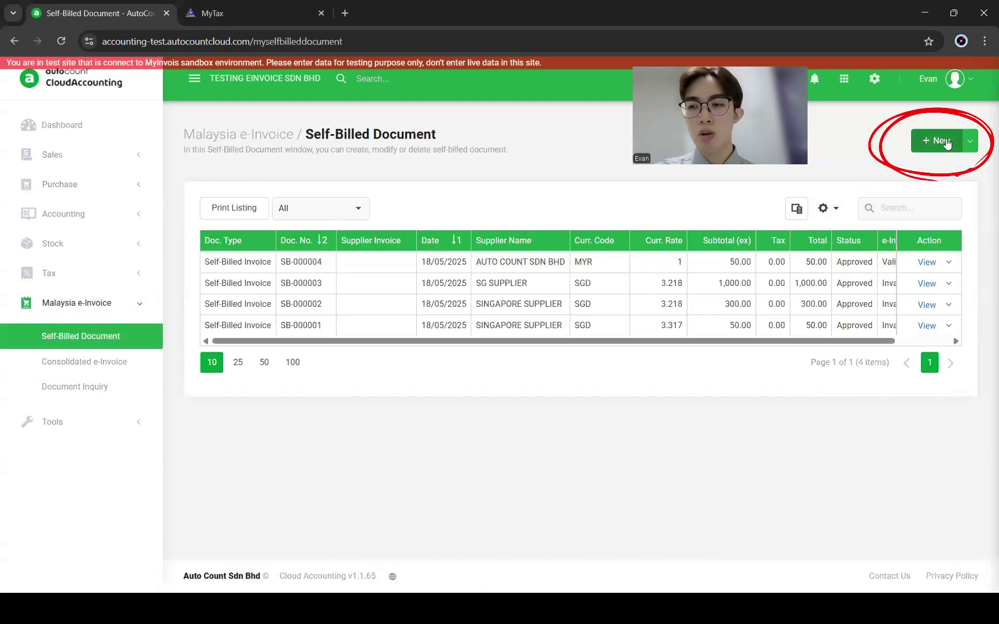
{"action": "mouse_move", "coordinate": [952, 145]}
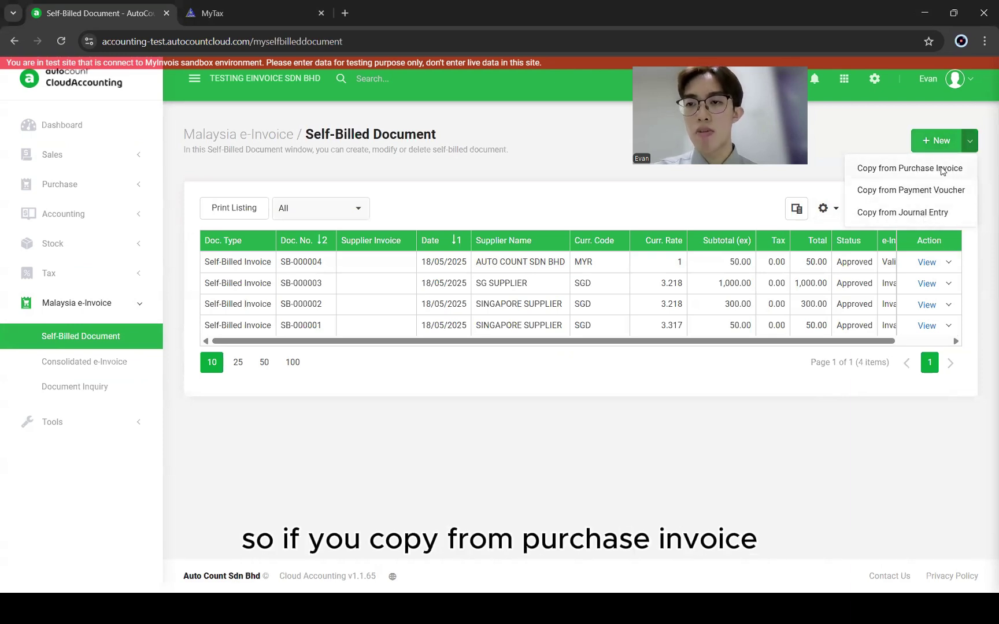
{"action": "left_click", "coordinate": [941, 168]}
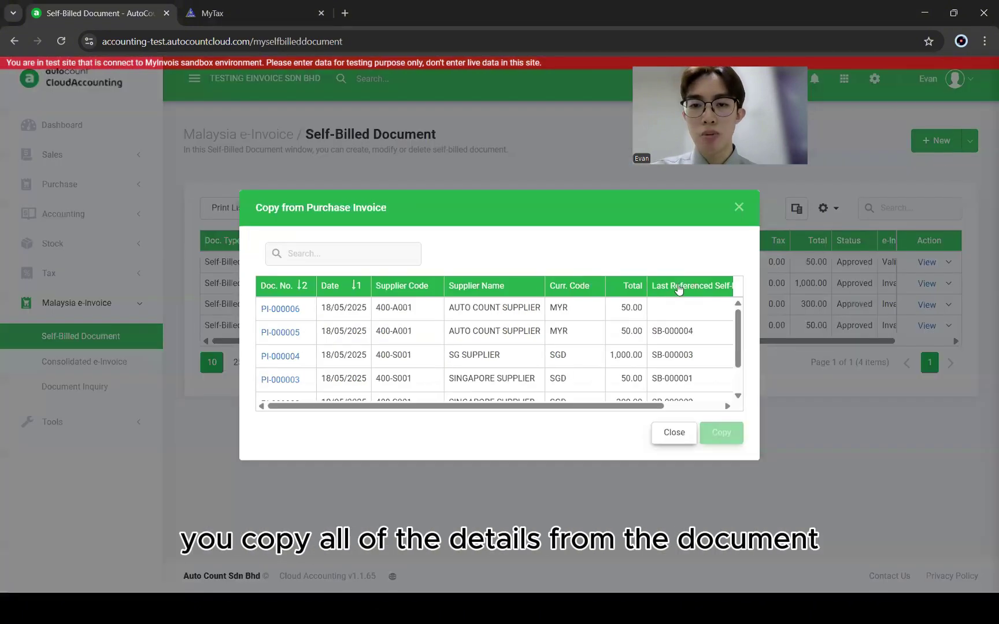
{"action": "left_click", "coordinate": [563, 319]}
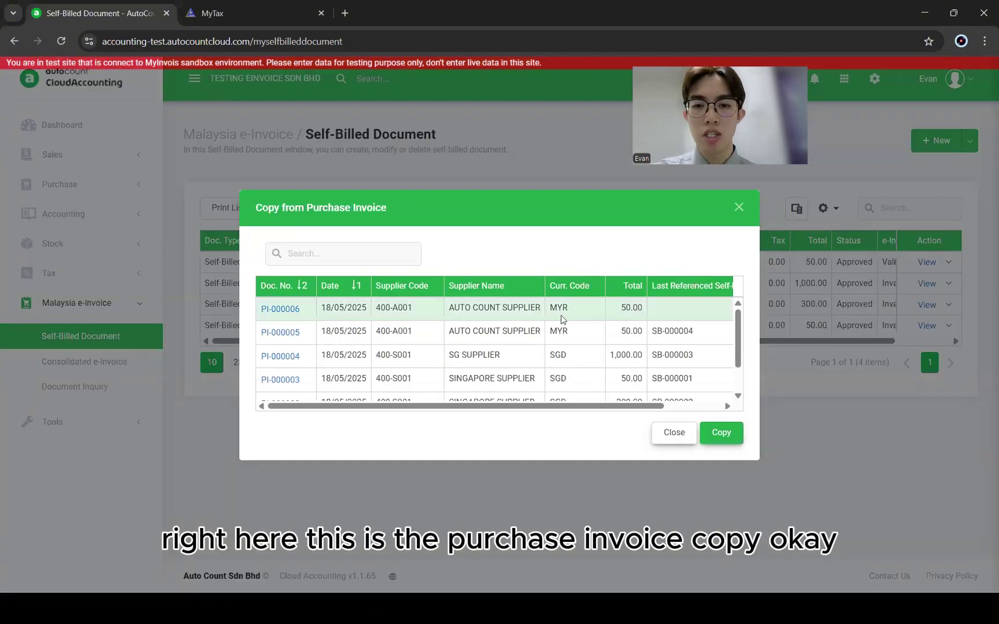
{"action": "left_click", "coordinate": [716, 432]}
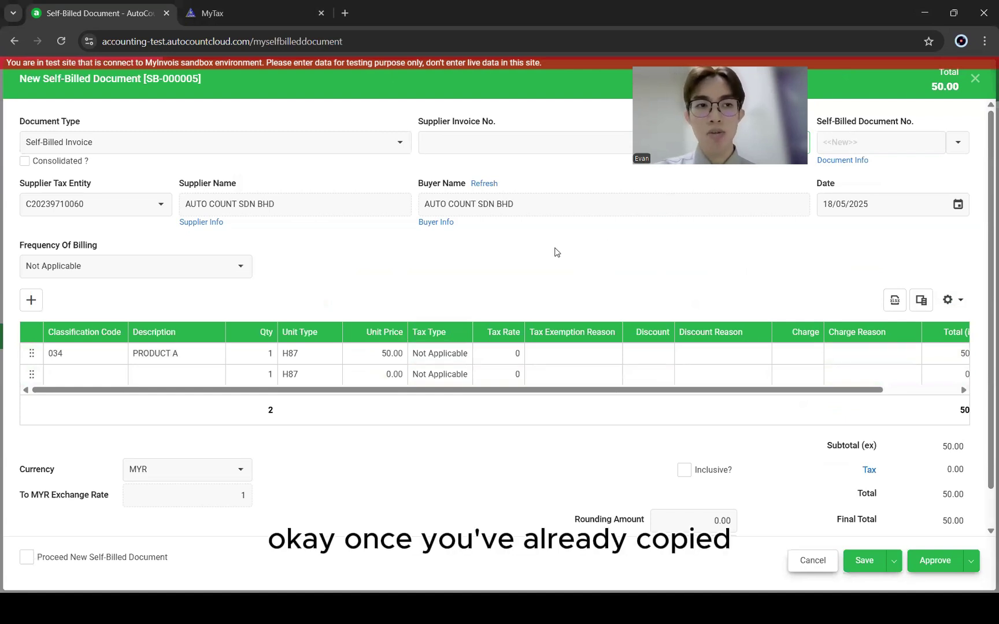
Approve SB-000005, refresh its e-Invoice status to Valid and show its validation details
{"action": "left_click", "coordinate": [936, 561]}
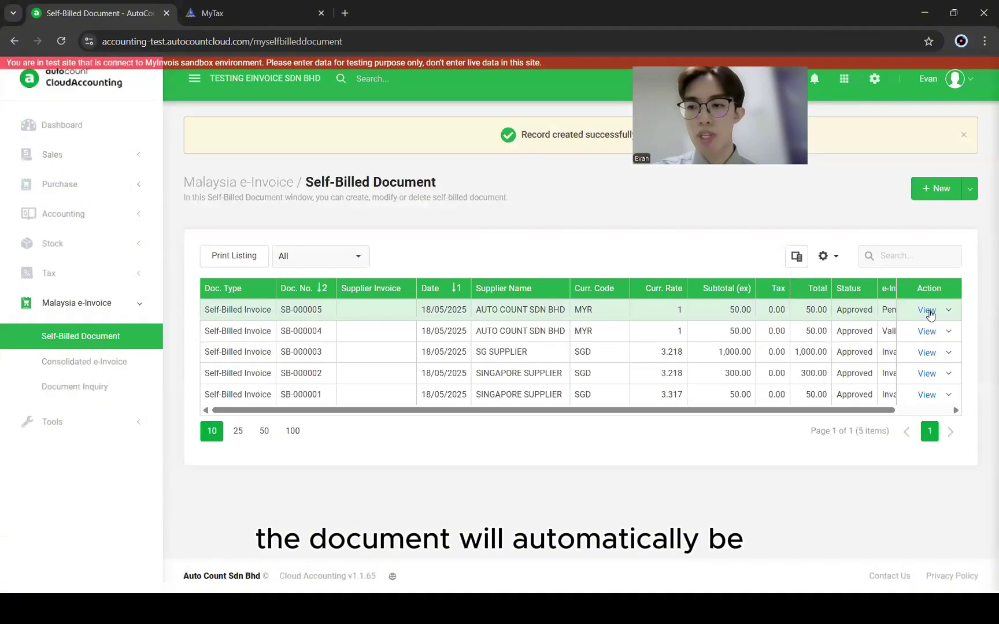
{"action": "left_click", "coordinate": [927, 311]}
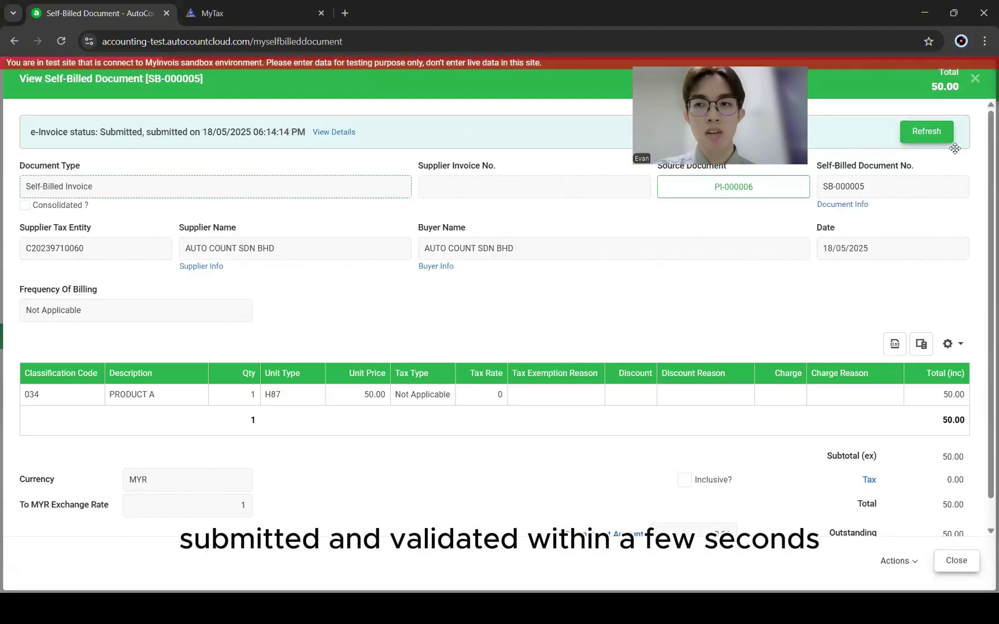
{"action": "left_click", "coordinate": [919, 133]}
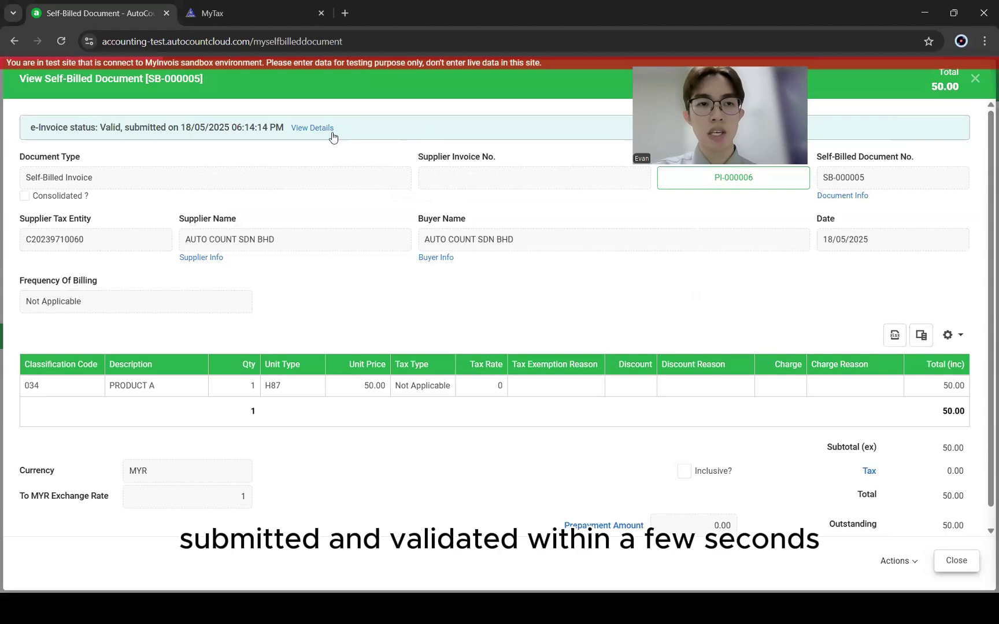
{"action": "left_click", "coordinate": [315, 128]}
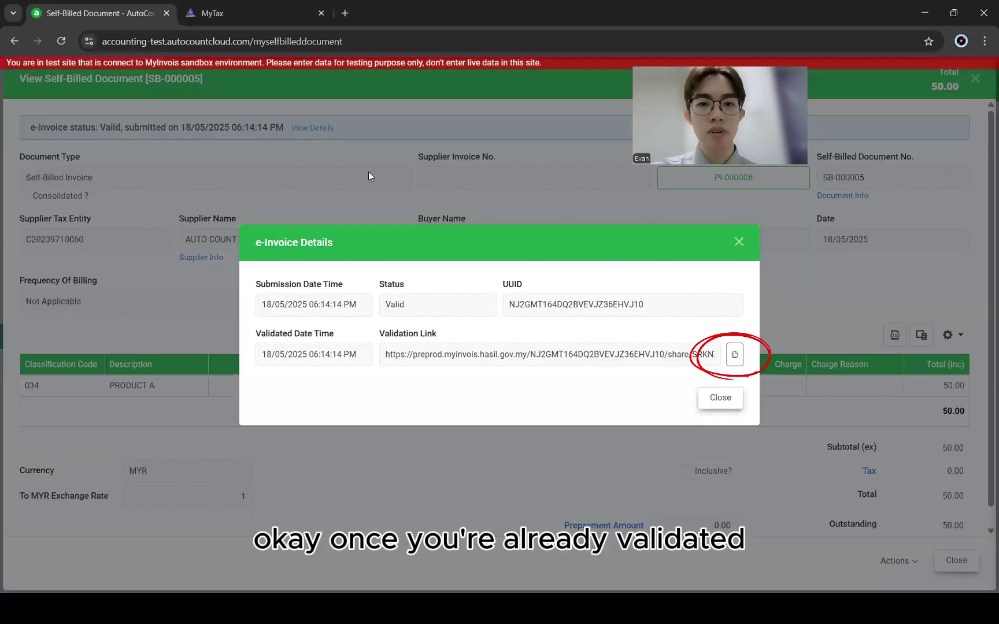
Copy SB-000005's validation link and load it in a new browser tab
{"action": "left_click", "coordinate": [734, 355]}
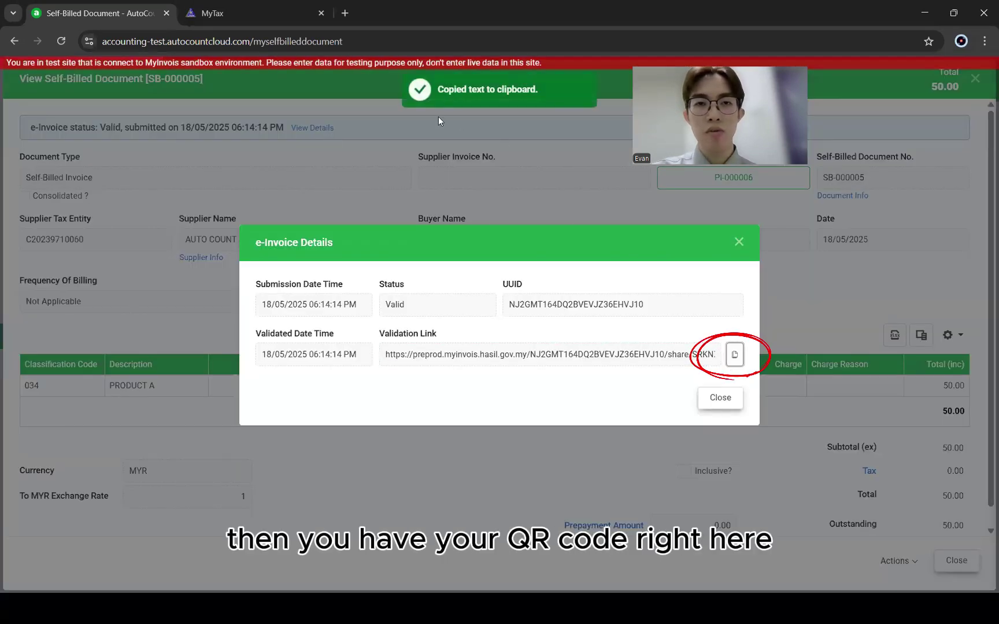
{"action": "left_click", "coordinate": [345, 13]}
{"action": "key", "text": "ctrl+v"}
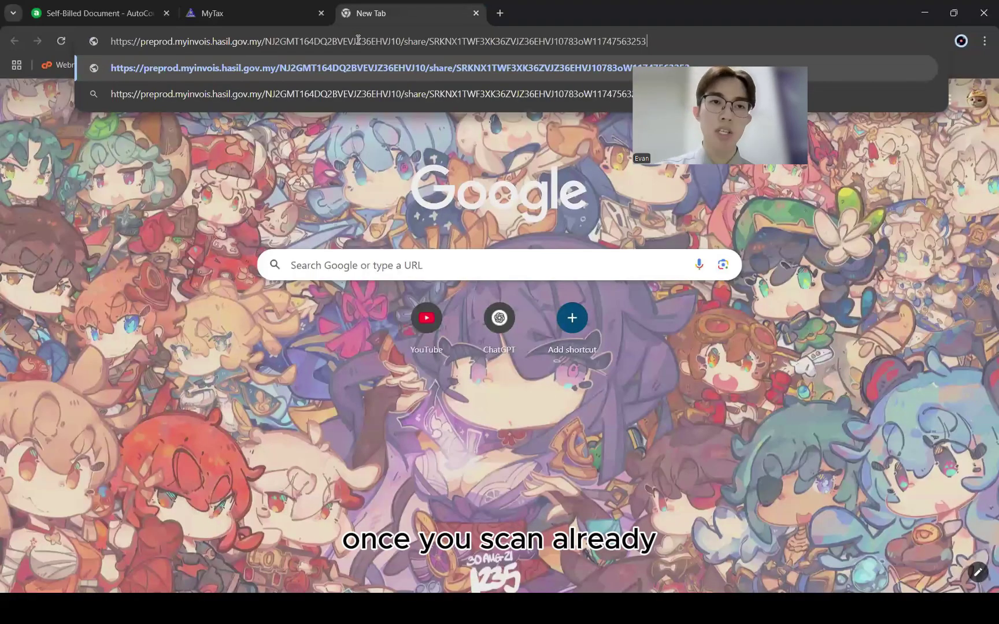
{"action": "key", "text": "Return"}
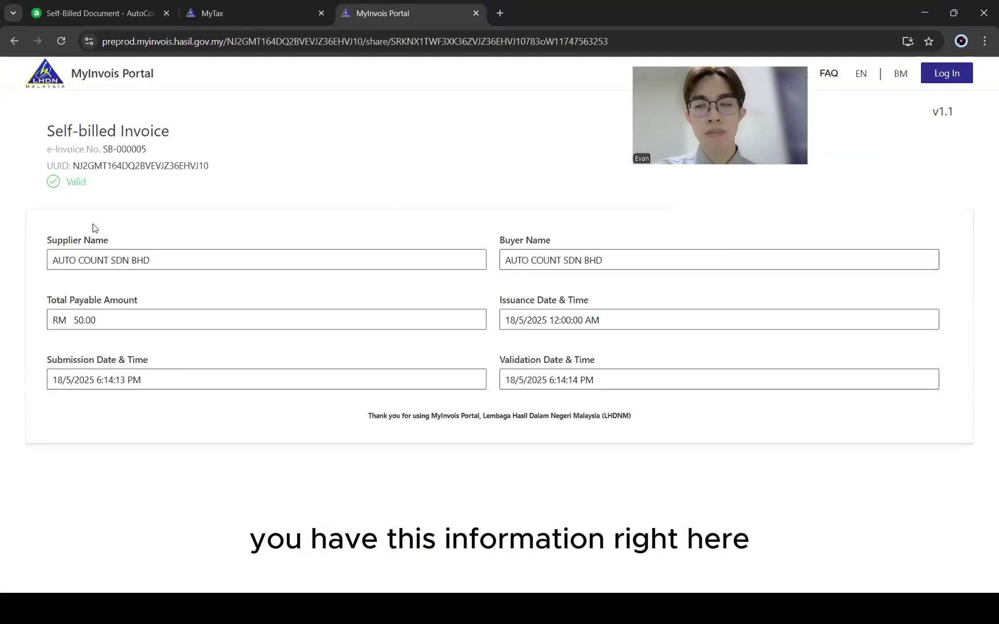